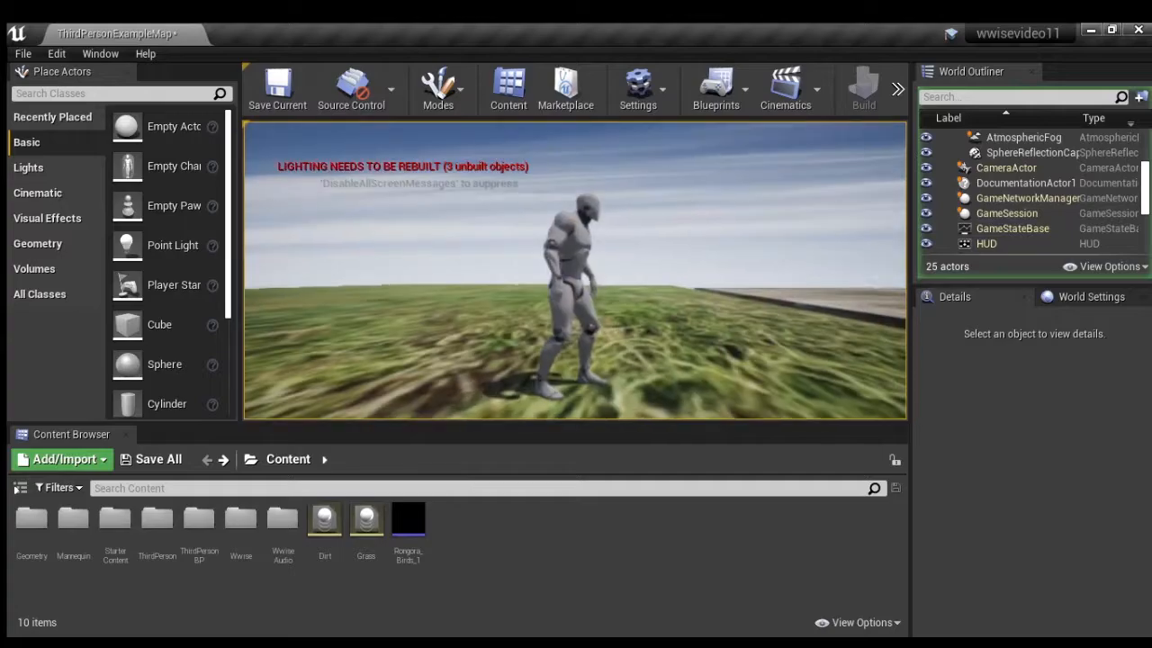
# Move the character around the grass area in play mode to preview the level's ambient audio.
pyautogui.press('w')
pyautogui.press('s')
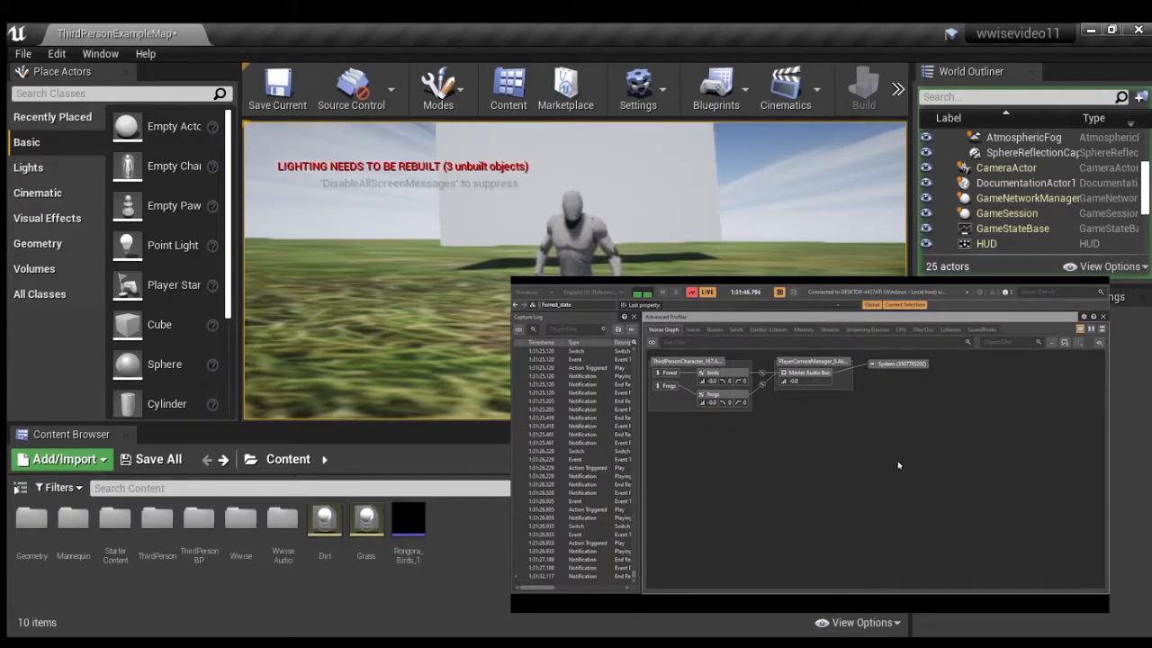
pyautogui.click(322, 410)
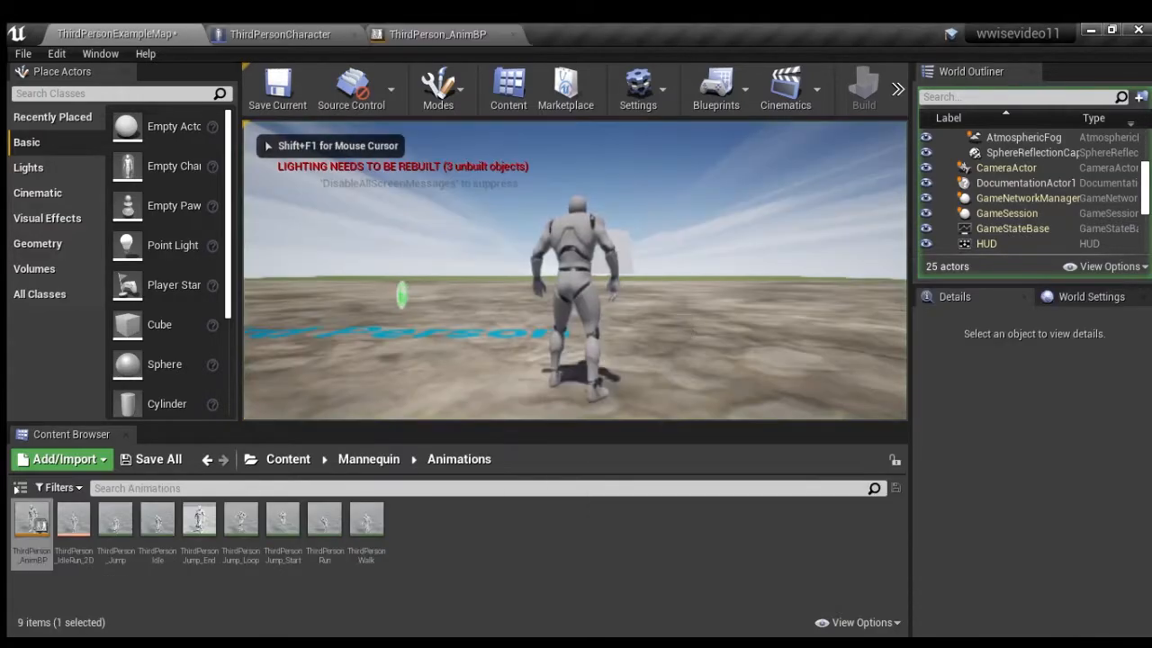
# Playtest ThirdPersonExampleMap by running the character around the dirt ground to check its footstep sounds.
pyautogui.press('w')
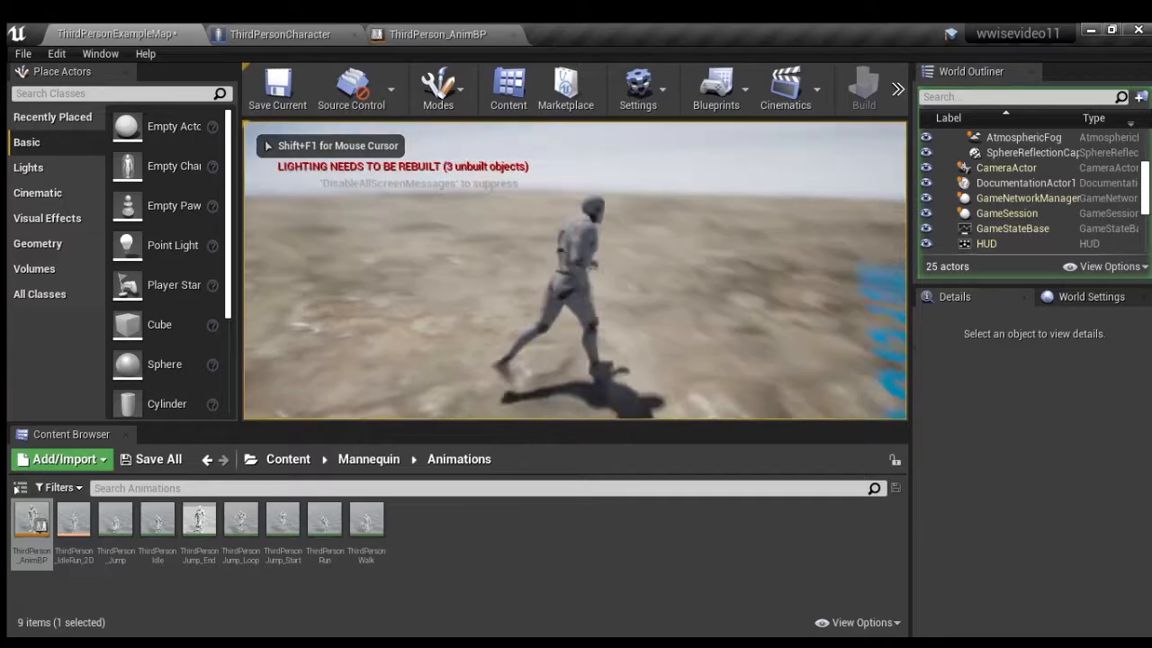
pyautogui.press('a')
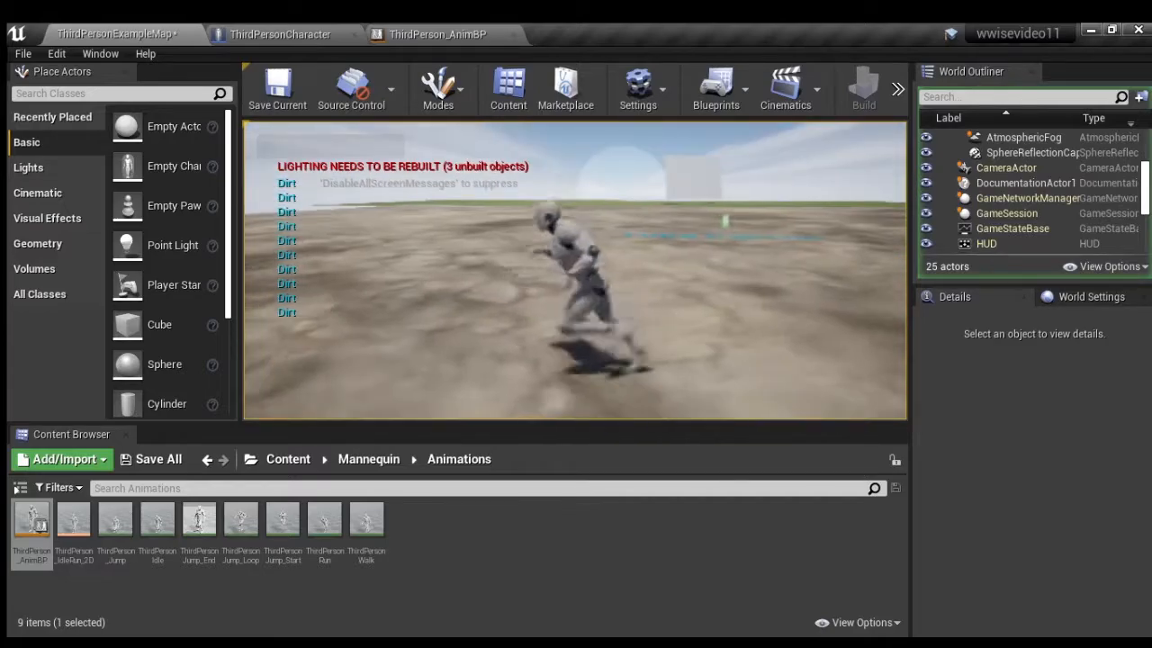
pyautogui.press('s')
pyautogui.press('d')
pyautogui.press('w')
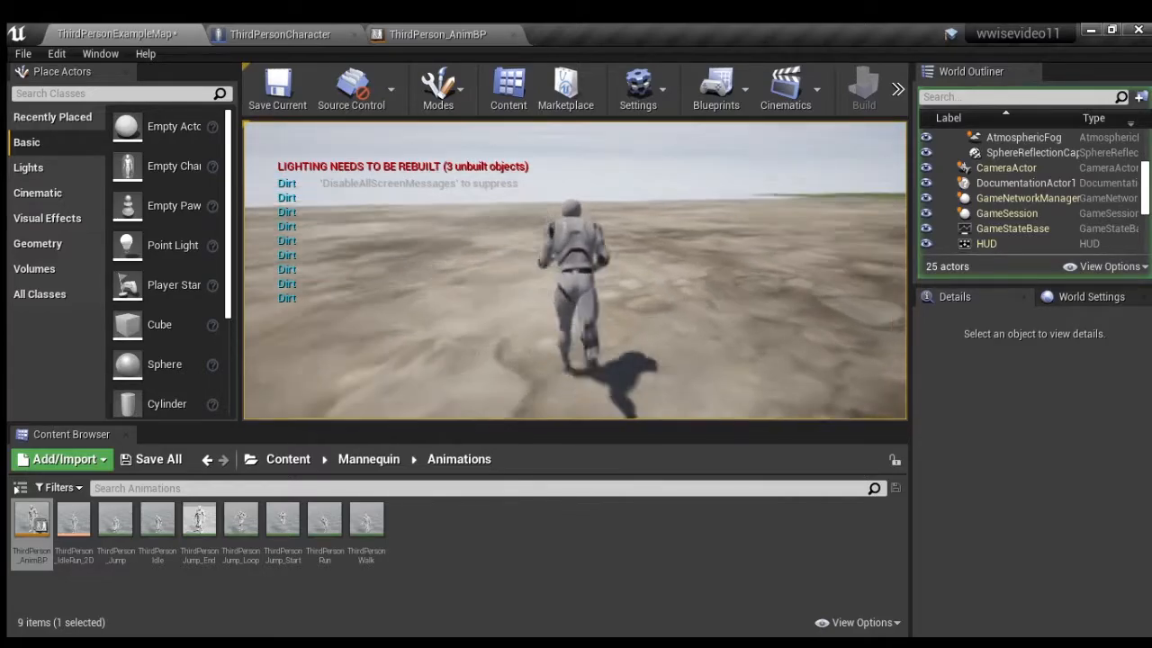
pyautogui.press('a')
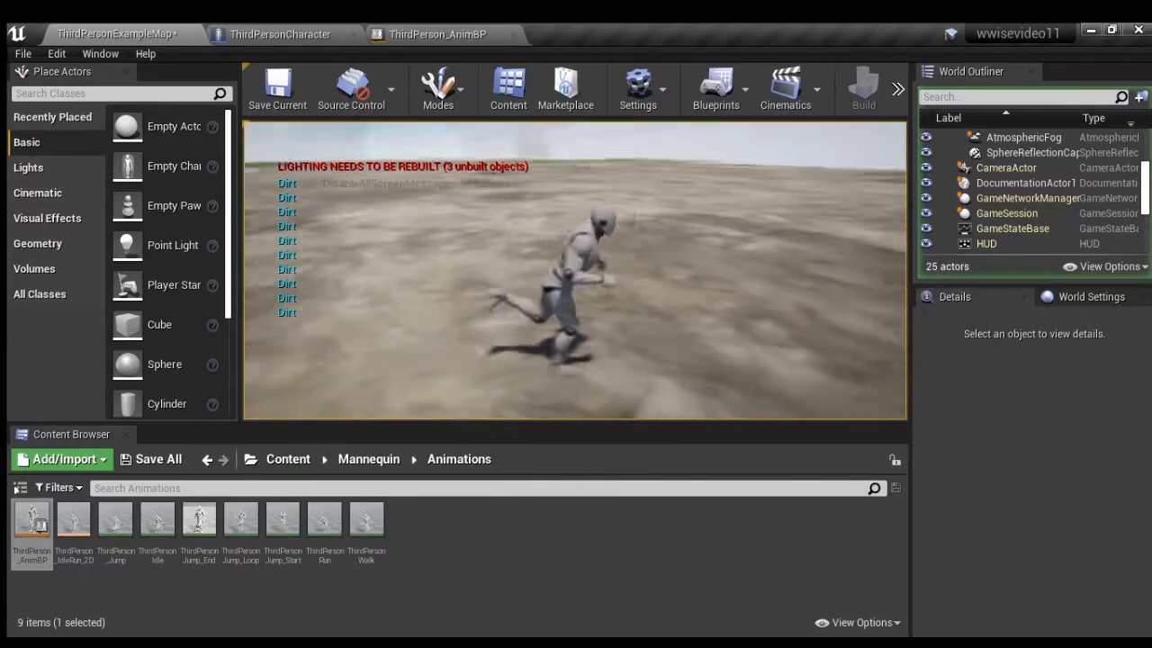
pyautogui.press('w')
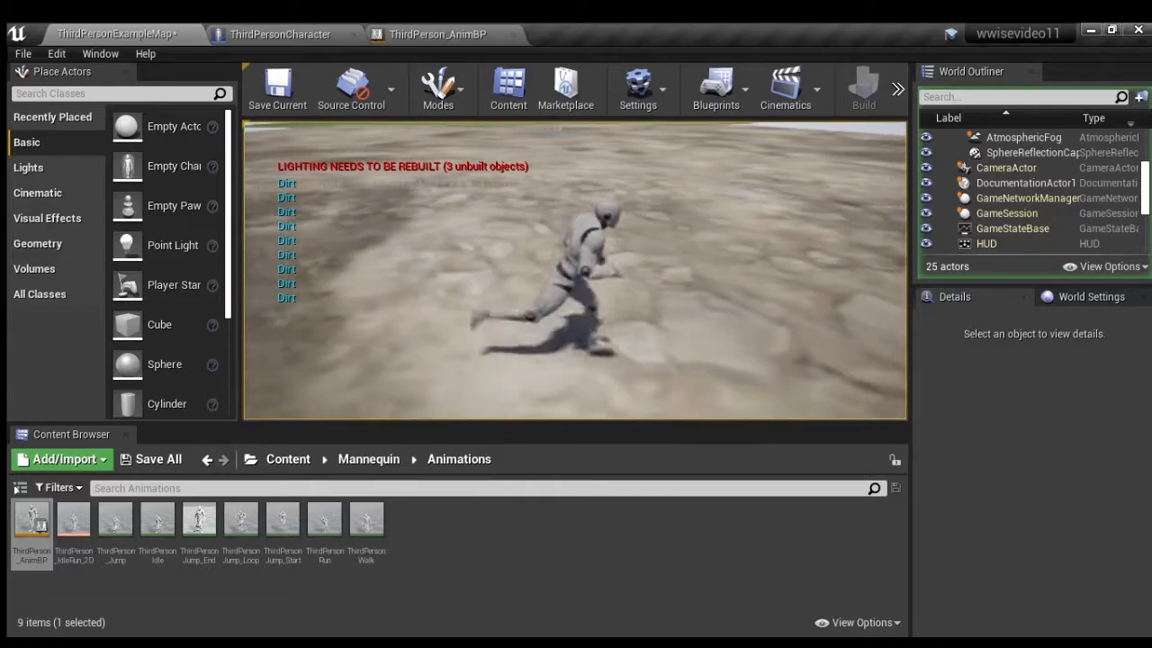
pyautogui.press('w')
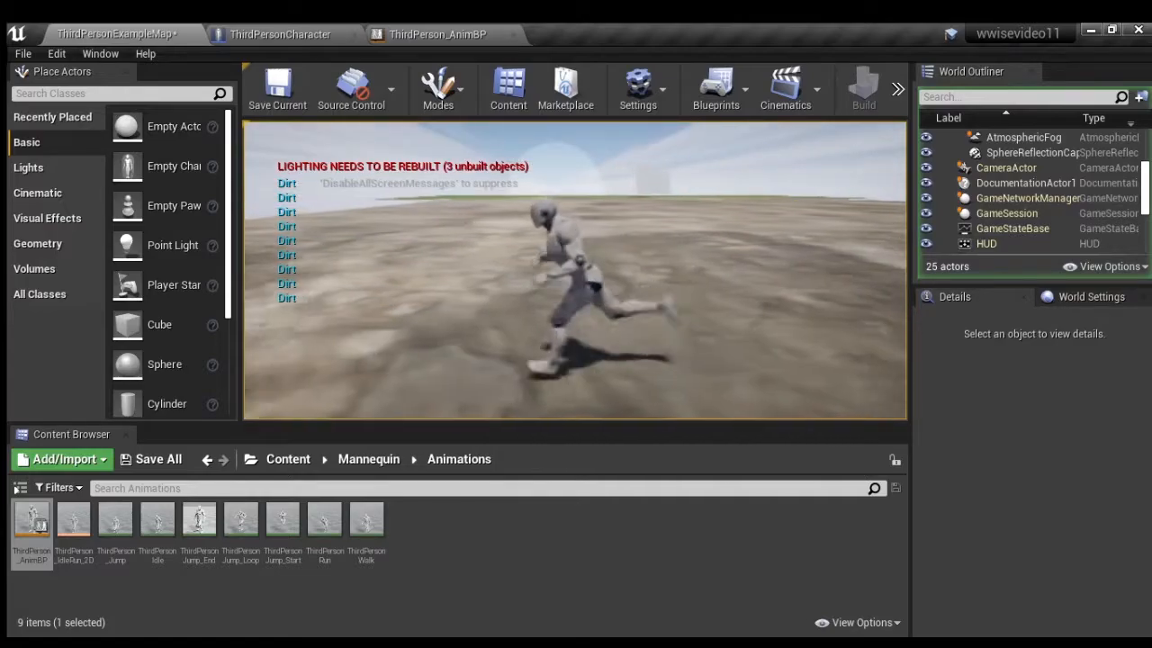
pyautogui.press('w')
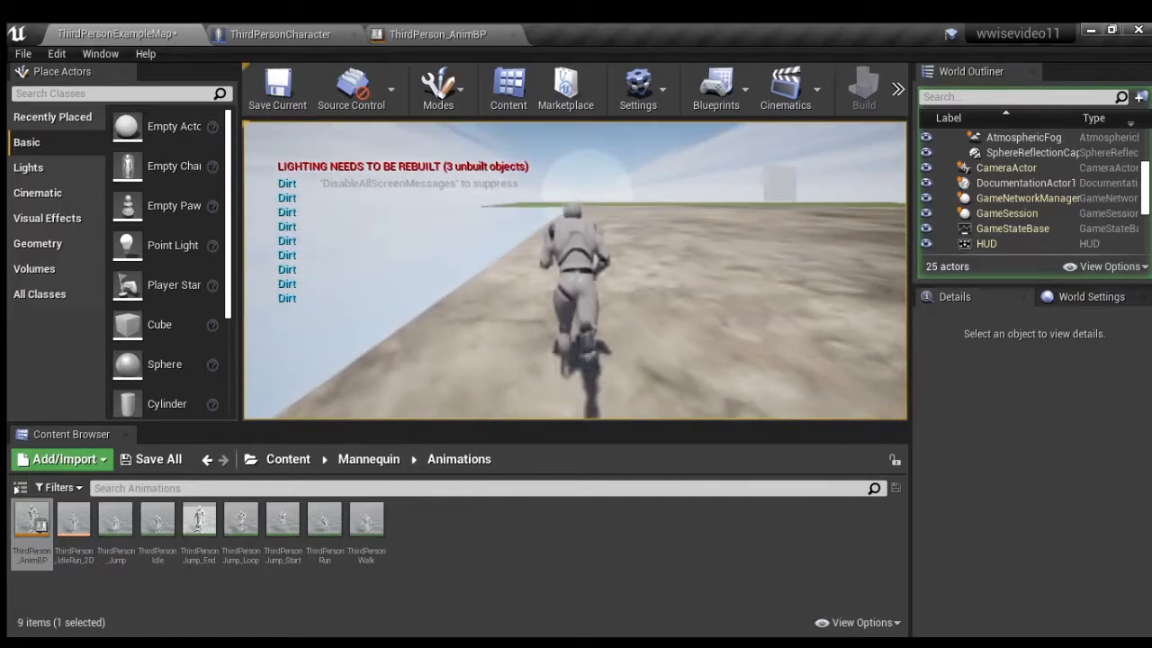
pyautogui.press('w')
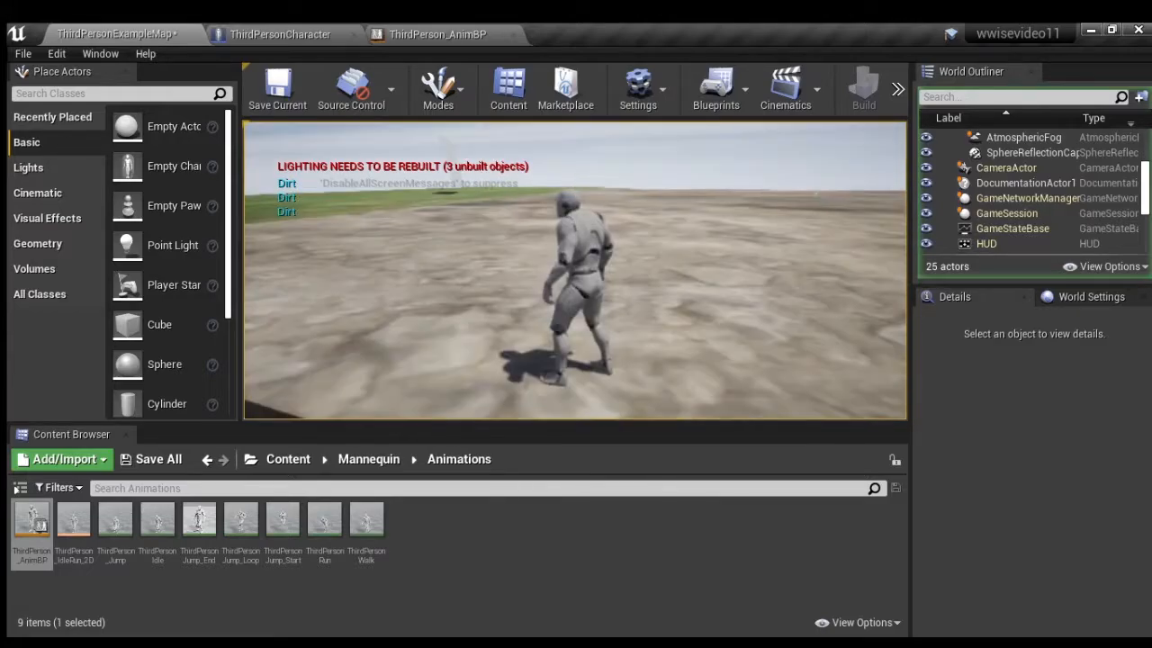
pyautogui.press('a')
pyautogui.press('w')
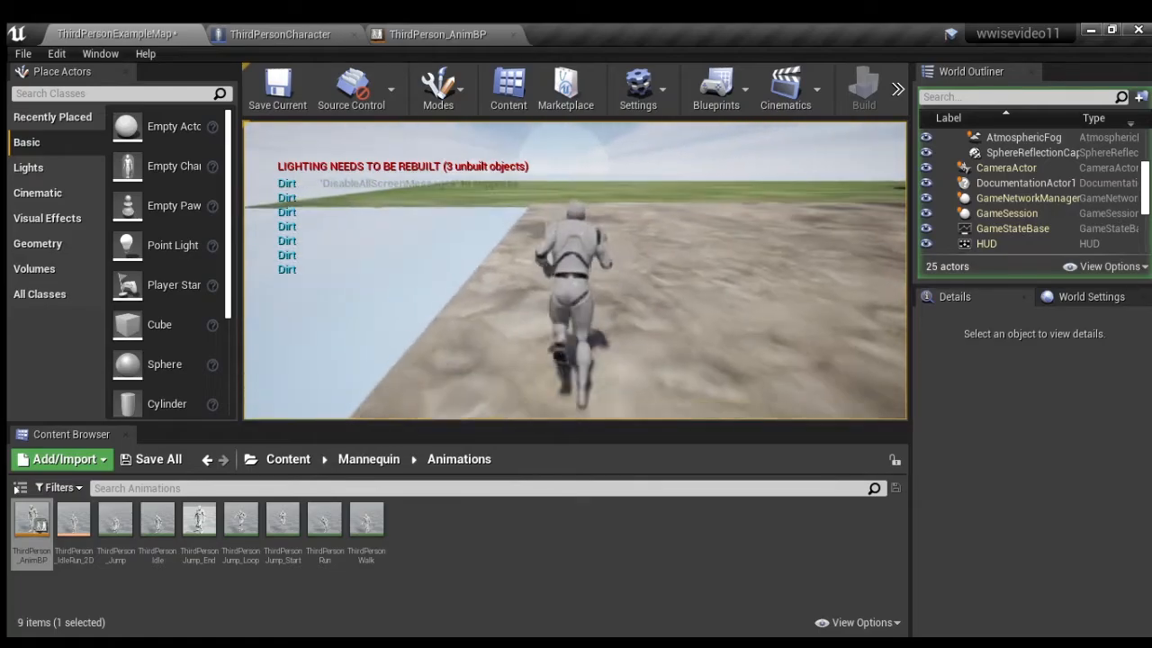
pyautogui.press('w')
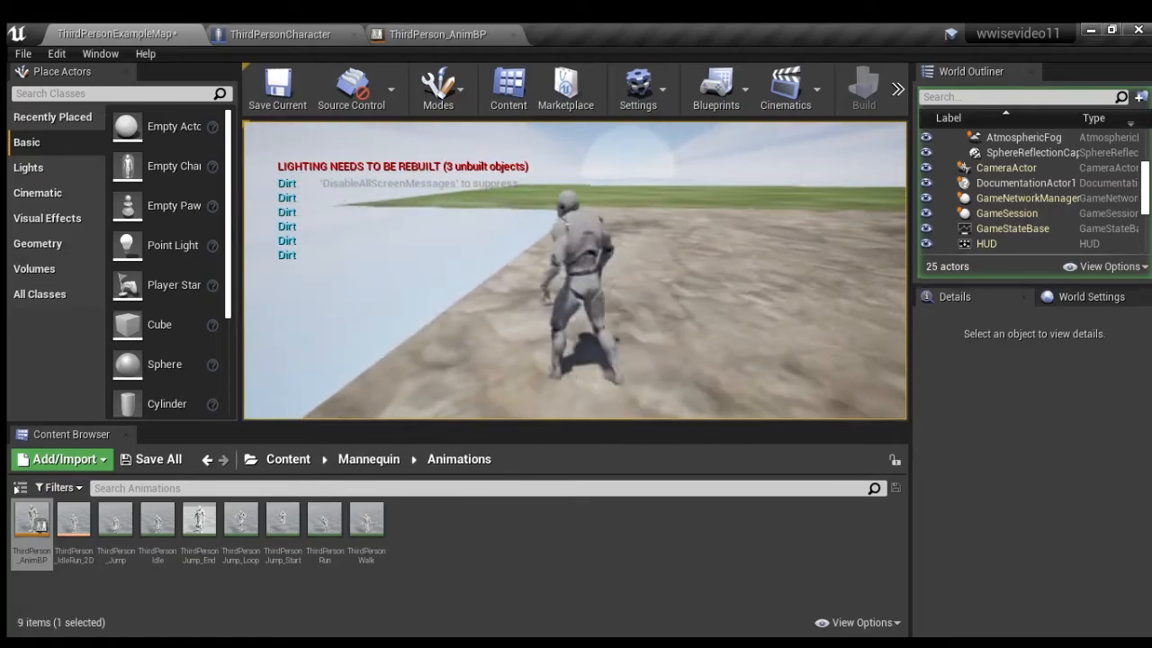
pyautogui.press('w')
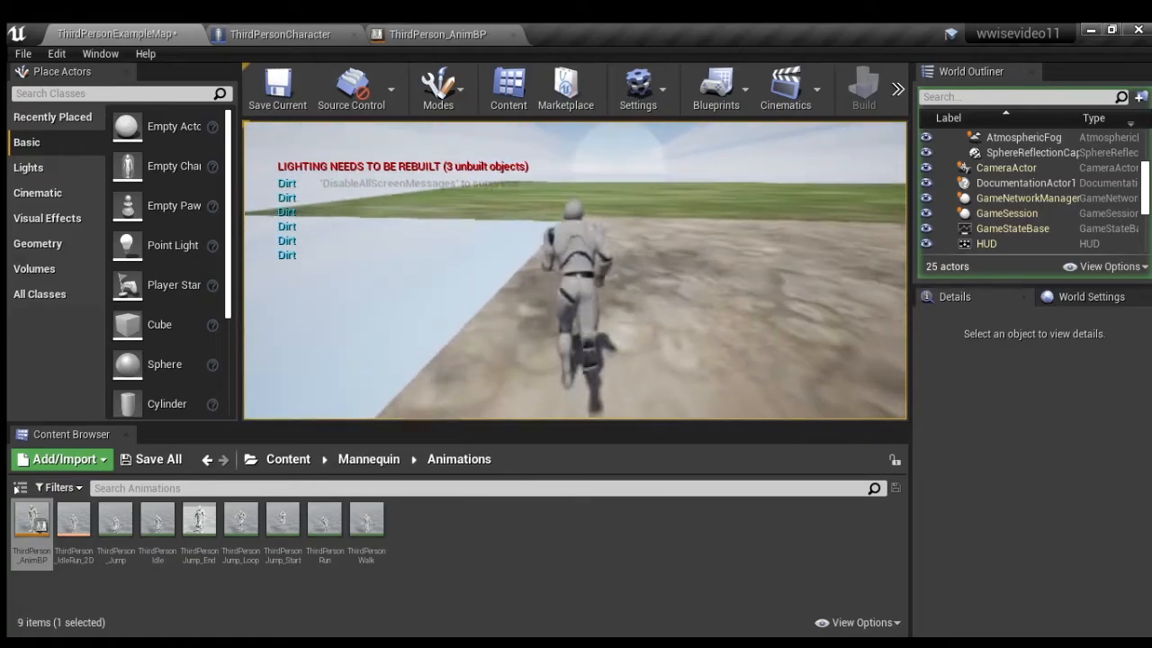
pyautogui.press('s')
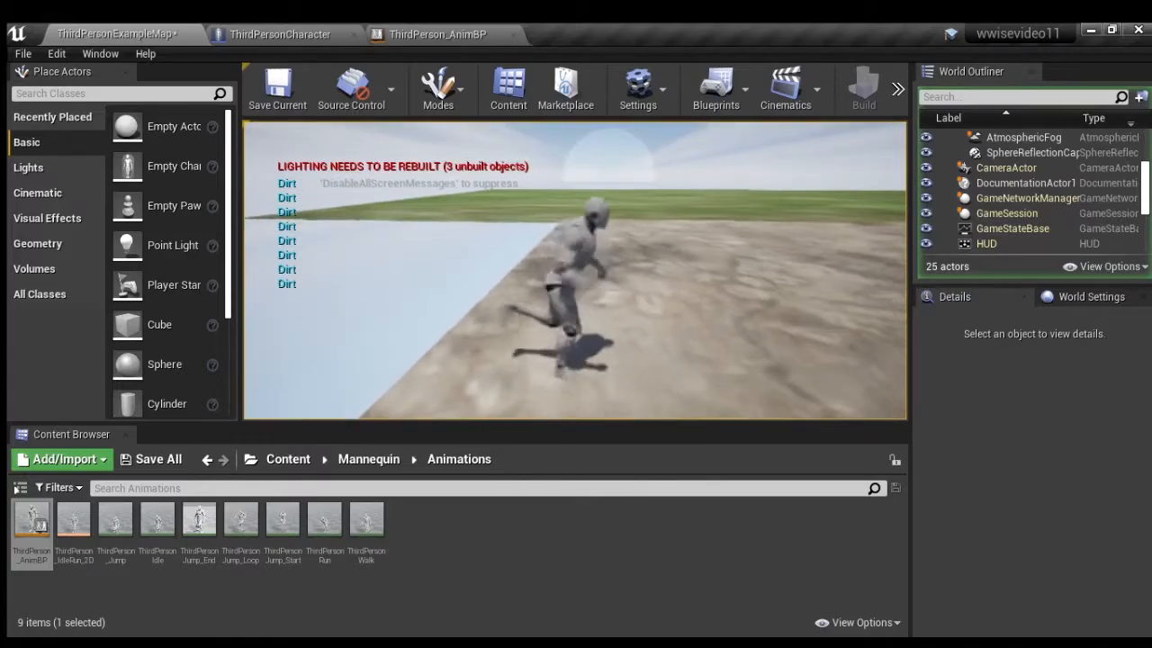
# Run the character off the dirt and around the grass field to check the grass footstep sounds.
pyautogui.press('w')
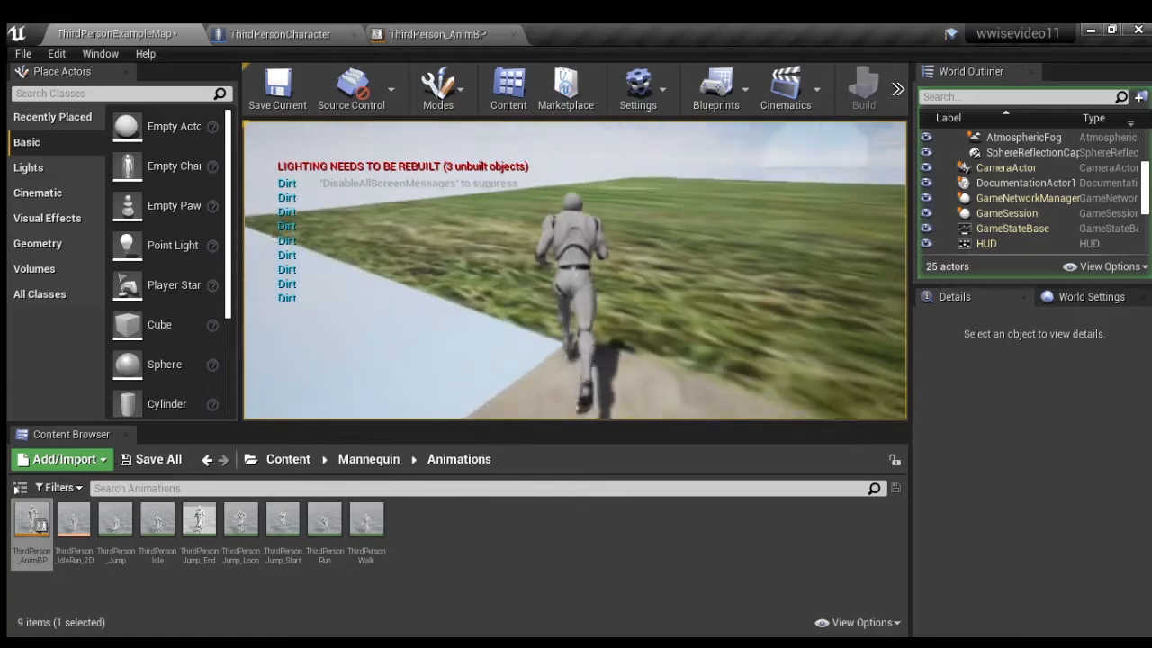
pyautogui.press('a')
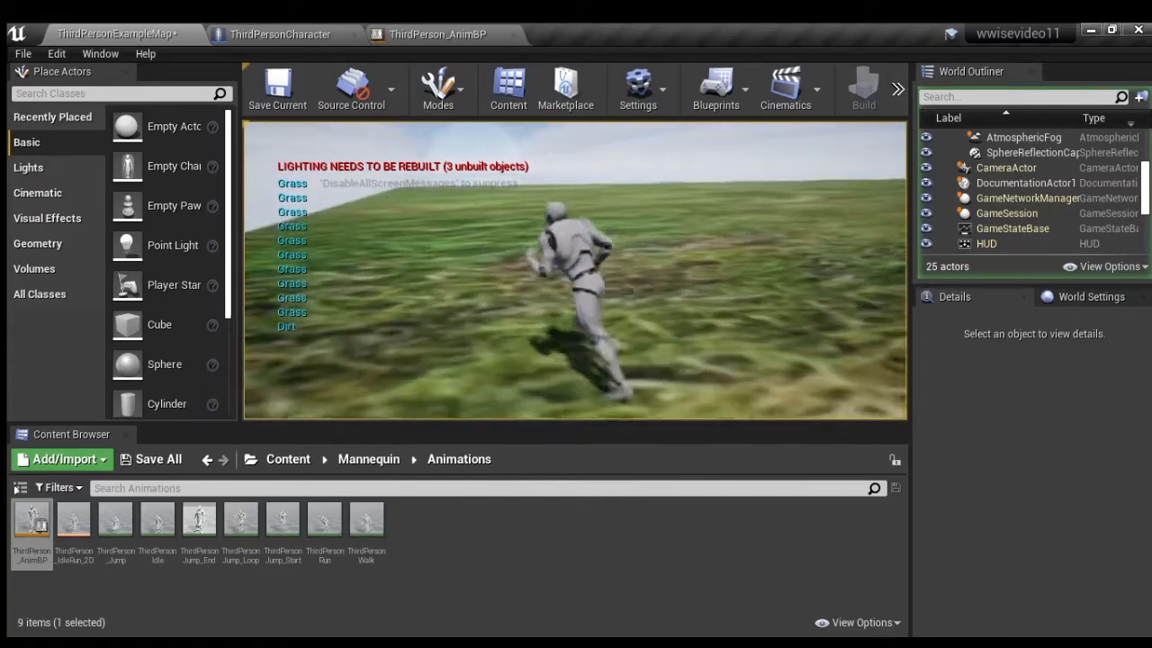
pyautogui.press('s')
pyautogui.press('d')
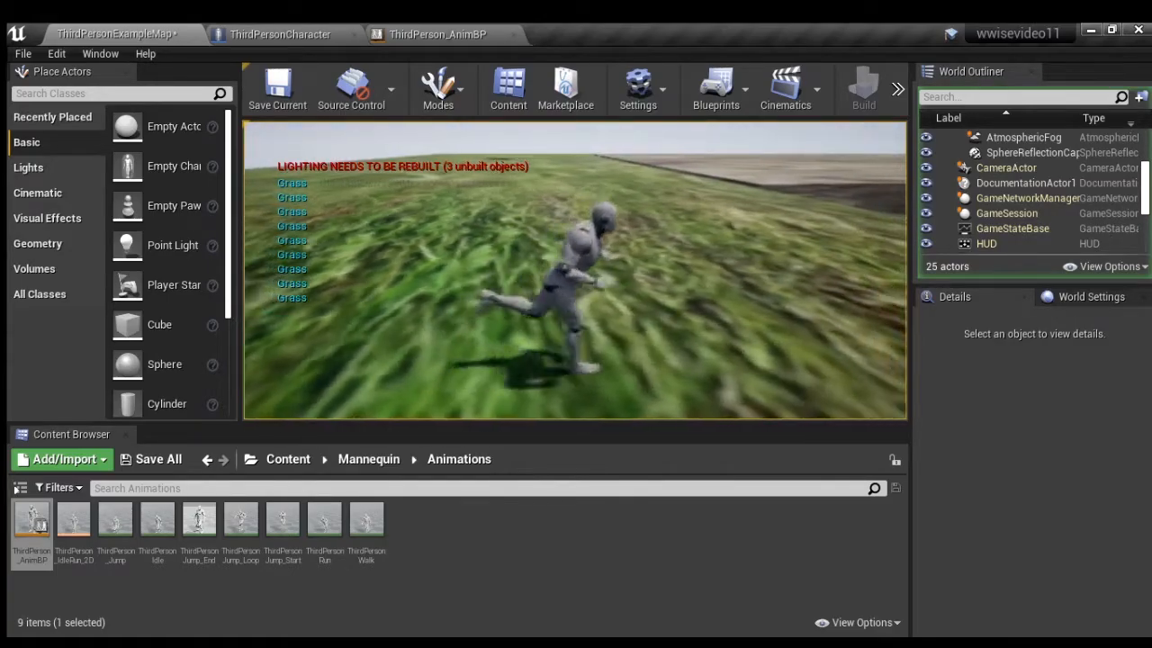
pyautogui.press('w')
pyautogui.press('d')
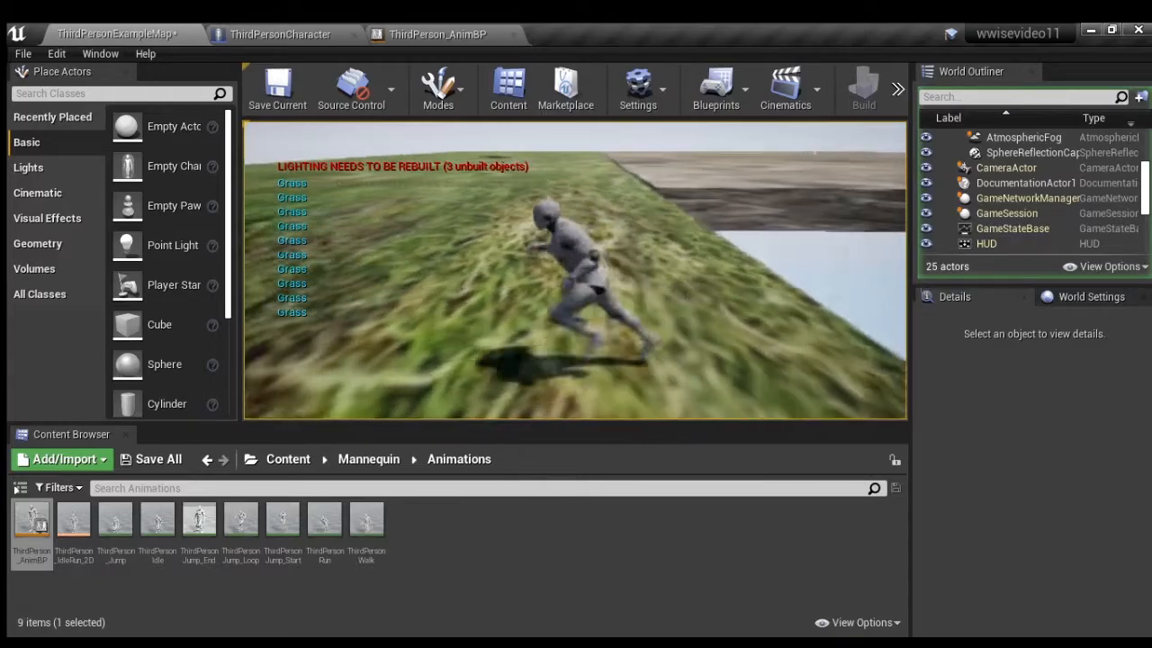
pyautogui.press('a')
pyautogui.press('w')
pyautogui.press('d')
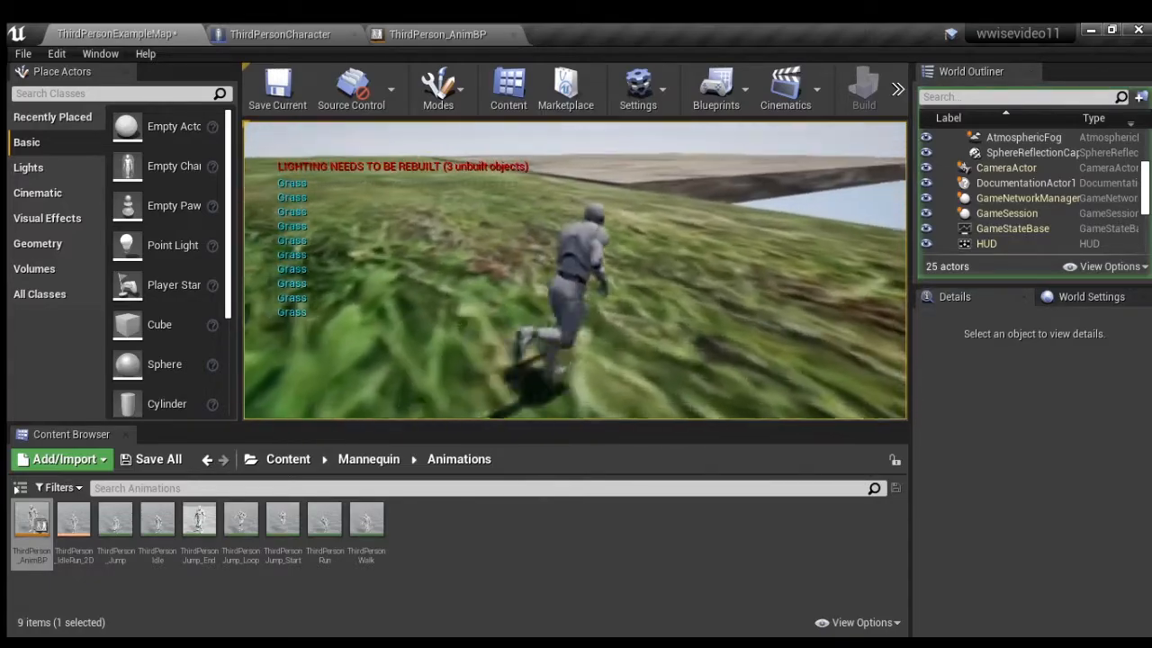
pyautogui.press('w')
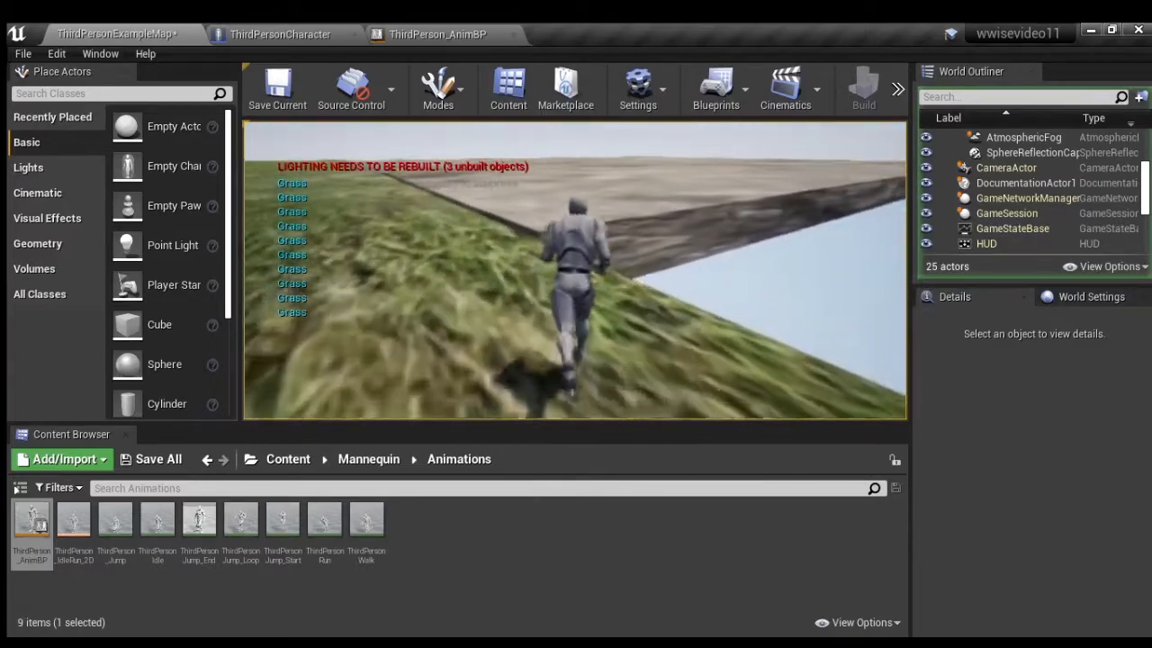
pyautogui.press('w')
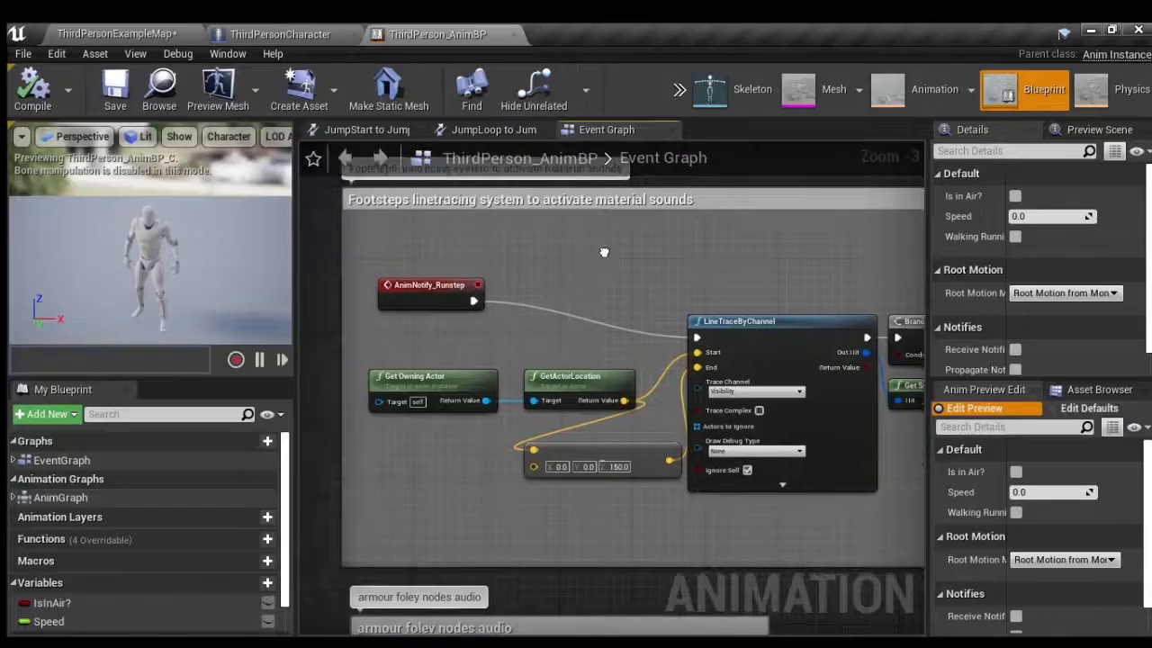
# Examine the footsteps line-tracing nodes in the ThirdPerson_AnimBP Event Graph, from AnimNotify_Runstep through LineTraceByChannel and Set Switch to Post Event.
pyautogui.moveTo(703, 273); pyautogui.dragTo(580, 203, button='right')
pyautogui.scroll(1, 724, 236)
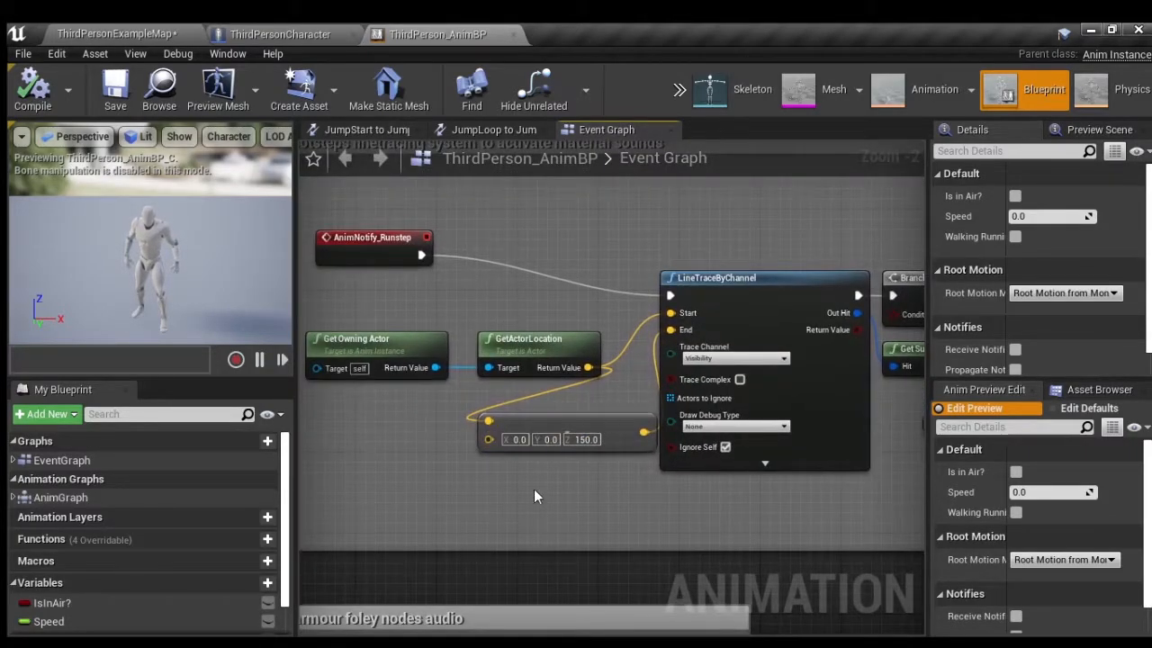
pyautogui.click(568, 416)
pyautogui.moveTo(591, 498); pyautogui.dragTo(470, 533, button='right')
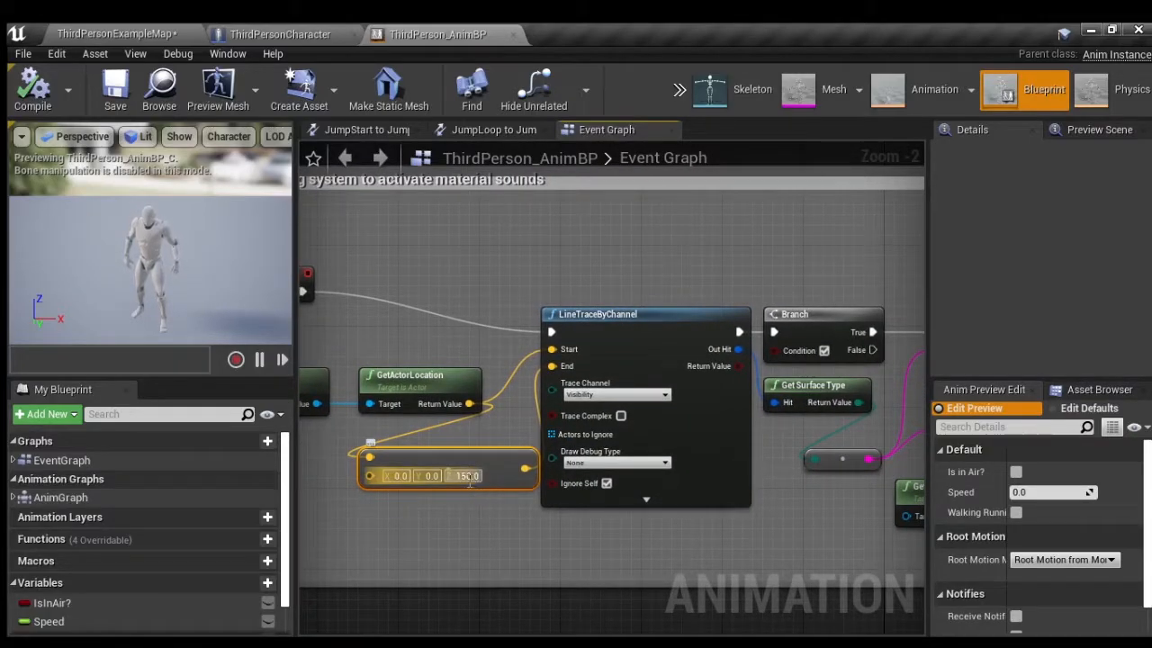
pyautogui.moveTo(469, 482); pyautogui.dragTo(336, 475, button='right')
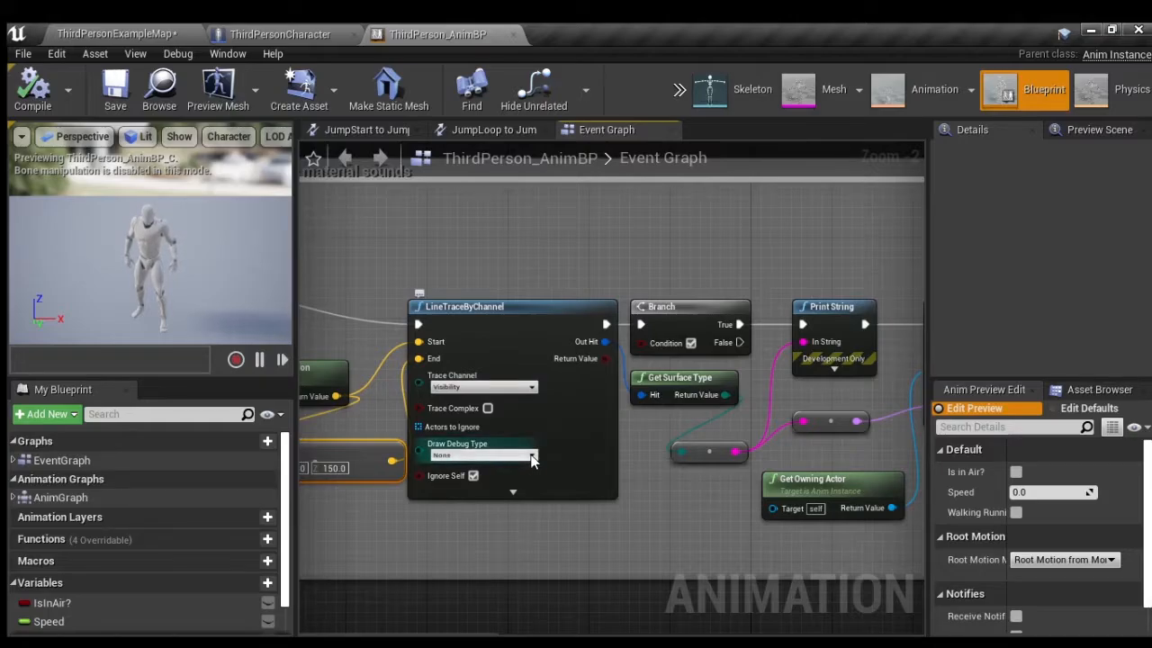
pyautogui.moveTo(718, 554); pyautogui.dragTo(409, 514, button='right')
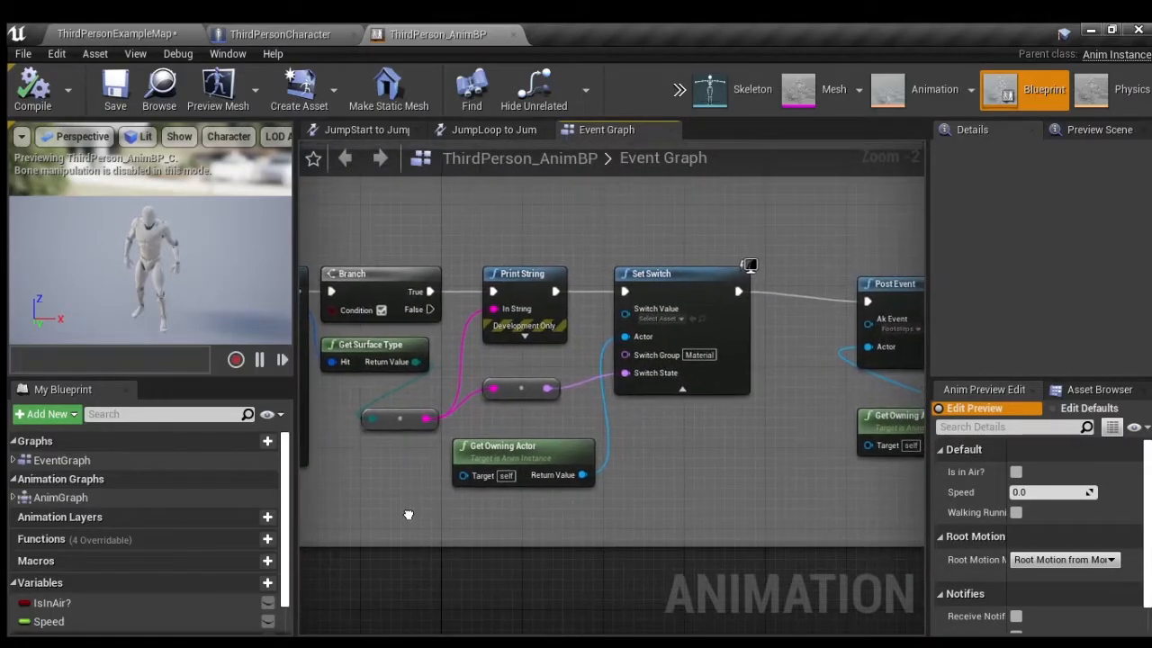
pyautogui.moveTo(503, 497); pyautogui.dragTo(242, 504, button='right')
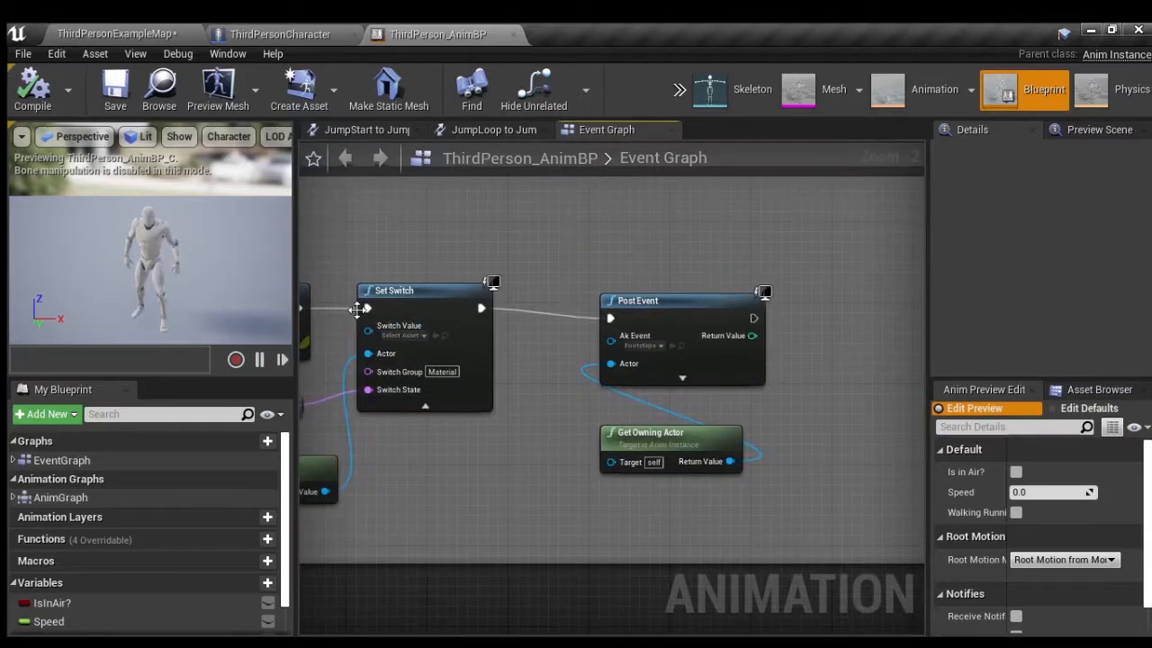
pyautogui.moveTo(417, 404); pyautogui.dragTo(710, 401, button='right')
pyautogui.moveTo(399, 468); pyautogui.dragTo(392, 467, button='right')
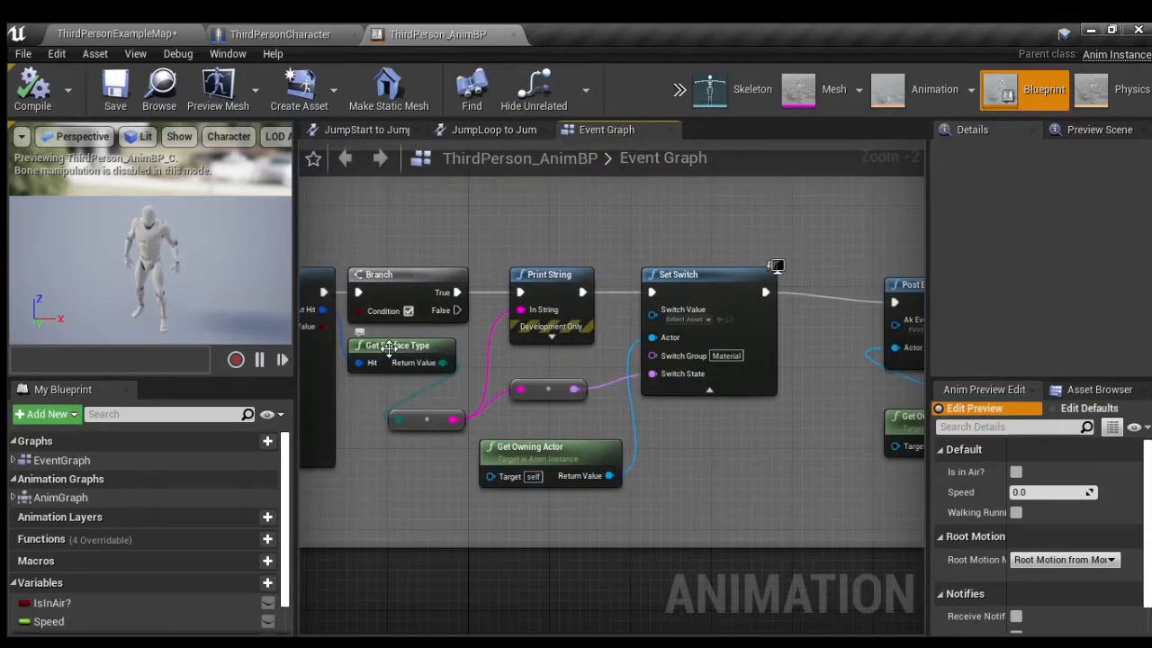
pyautogui.moveTo(806, 475); pyautogui.dragTo(608, 497, button='right')
pyautogui.moveTo(728, 328); pyautogui.dragTo(589, 317, button='right')
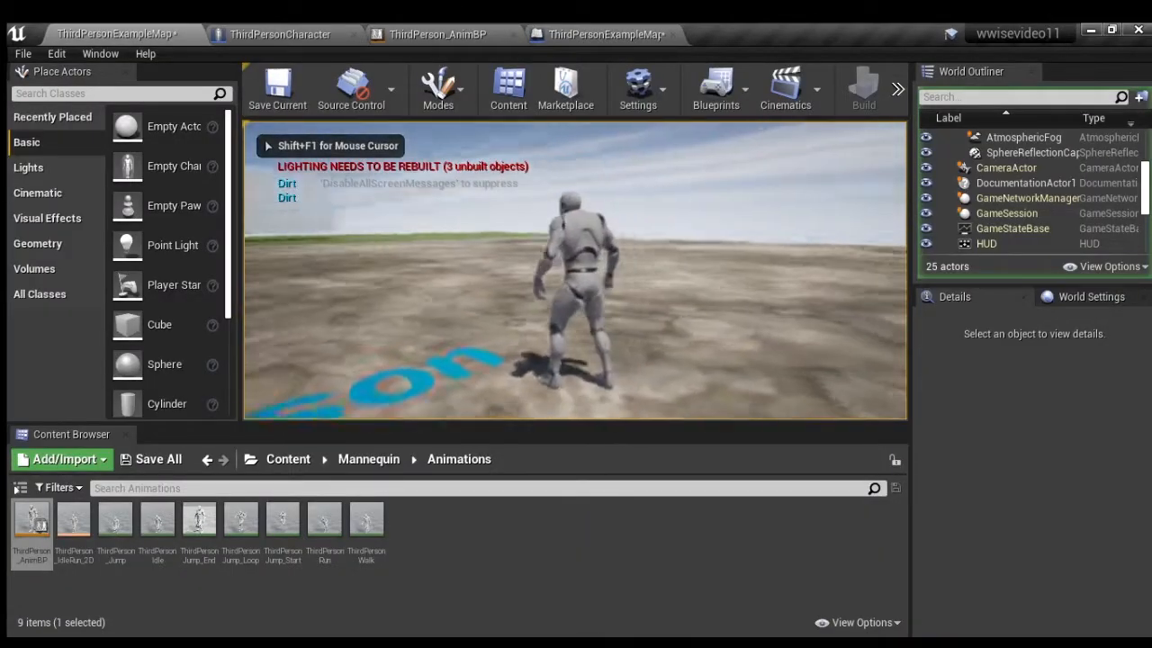
# Playtest the map again, running the character from the dirt across the grass to check how the footstep surface switches.
pyautogui.press('w')
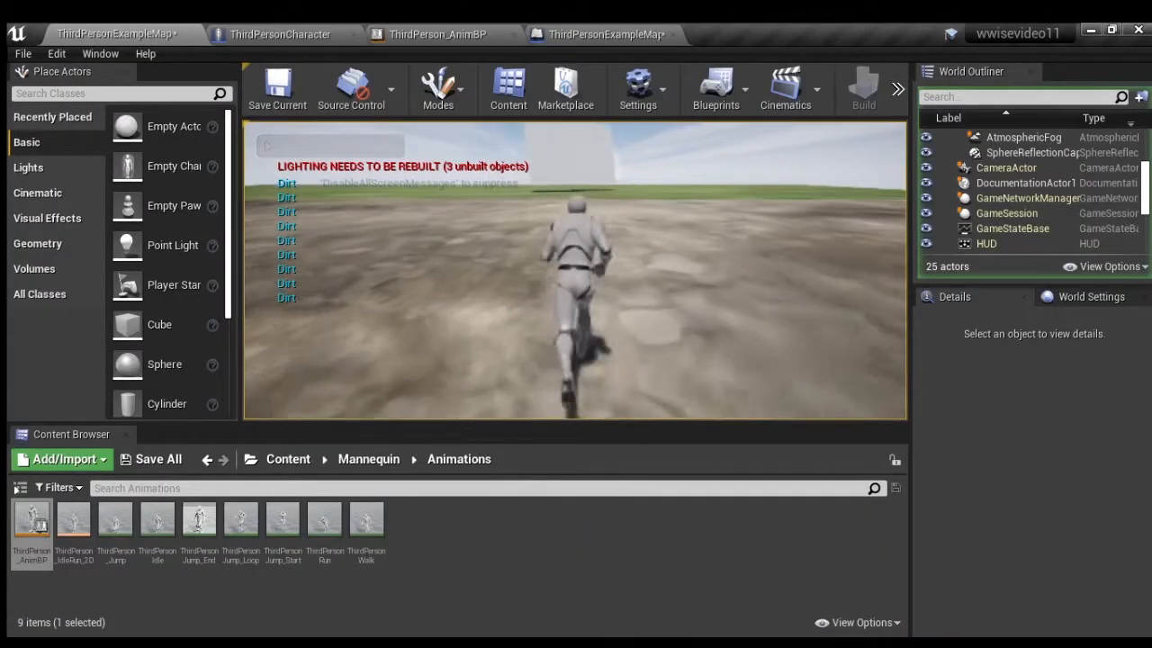
pyautogui.press('d')
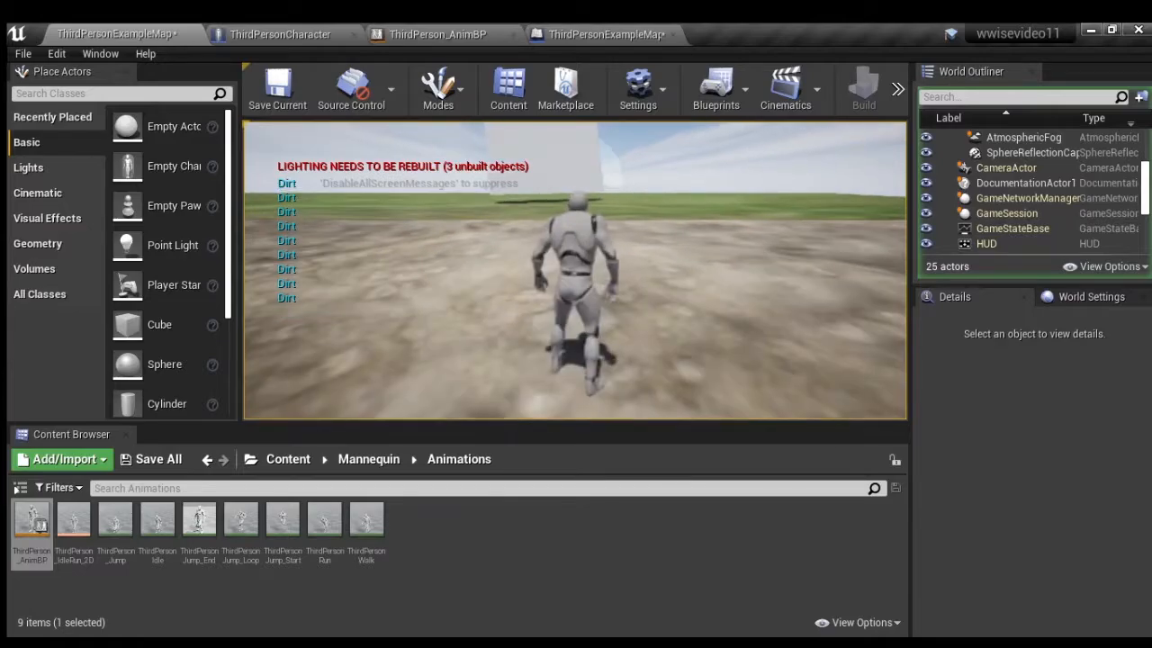
pyautogui.press('w')
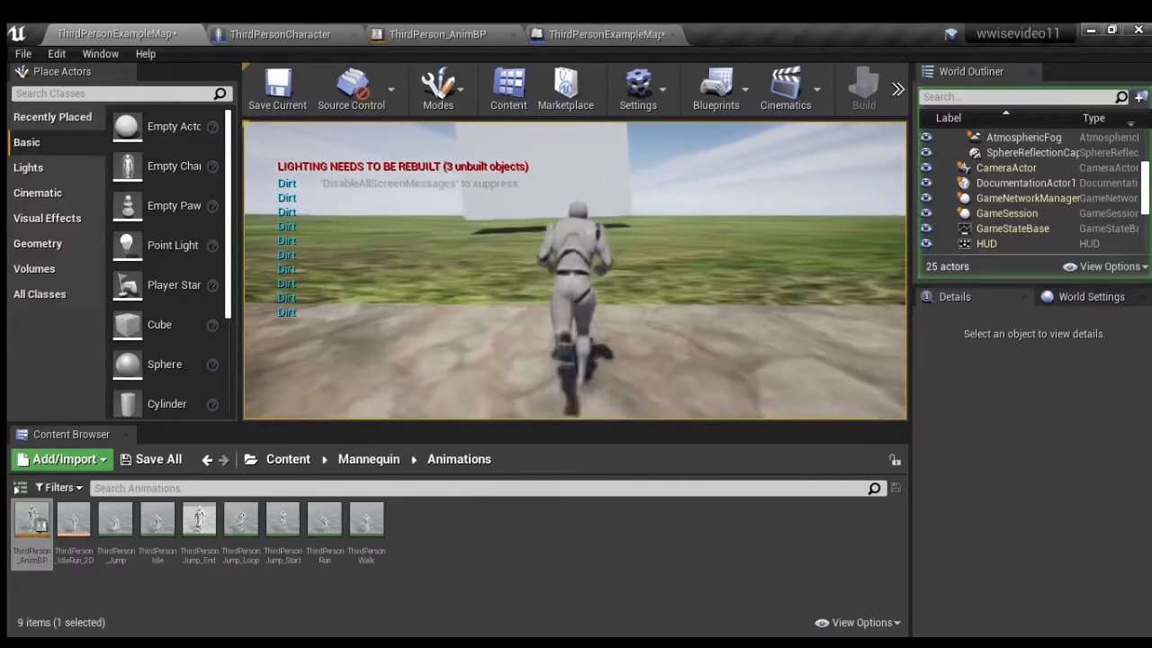
pyautogui.press('w')
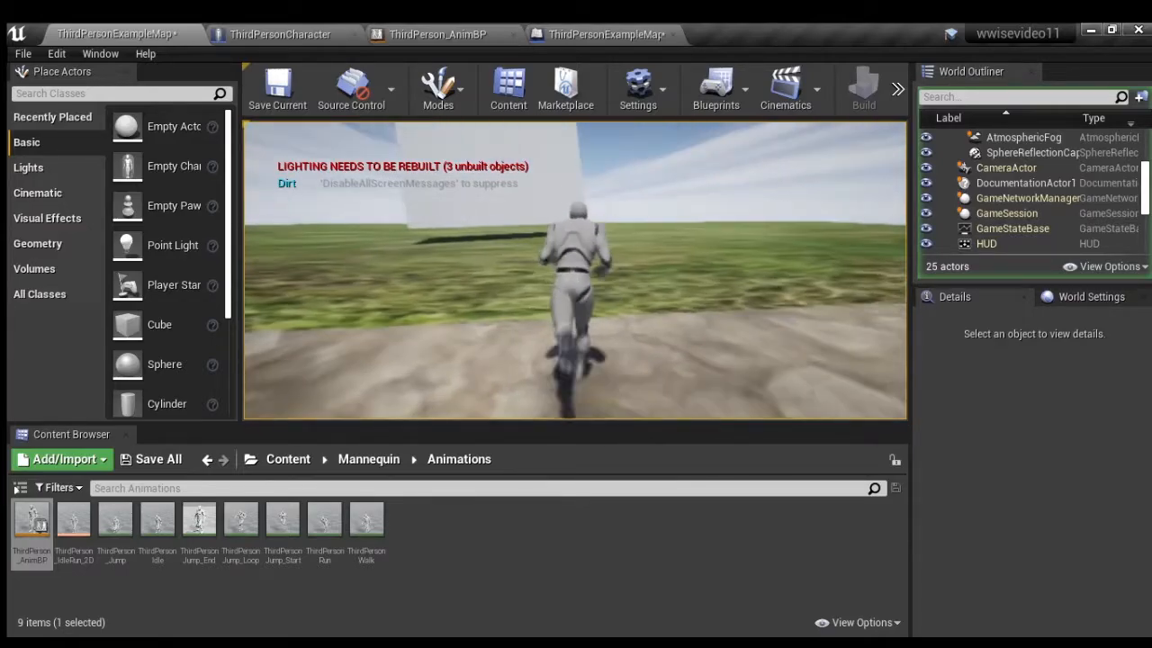
pyautogui.press('d')
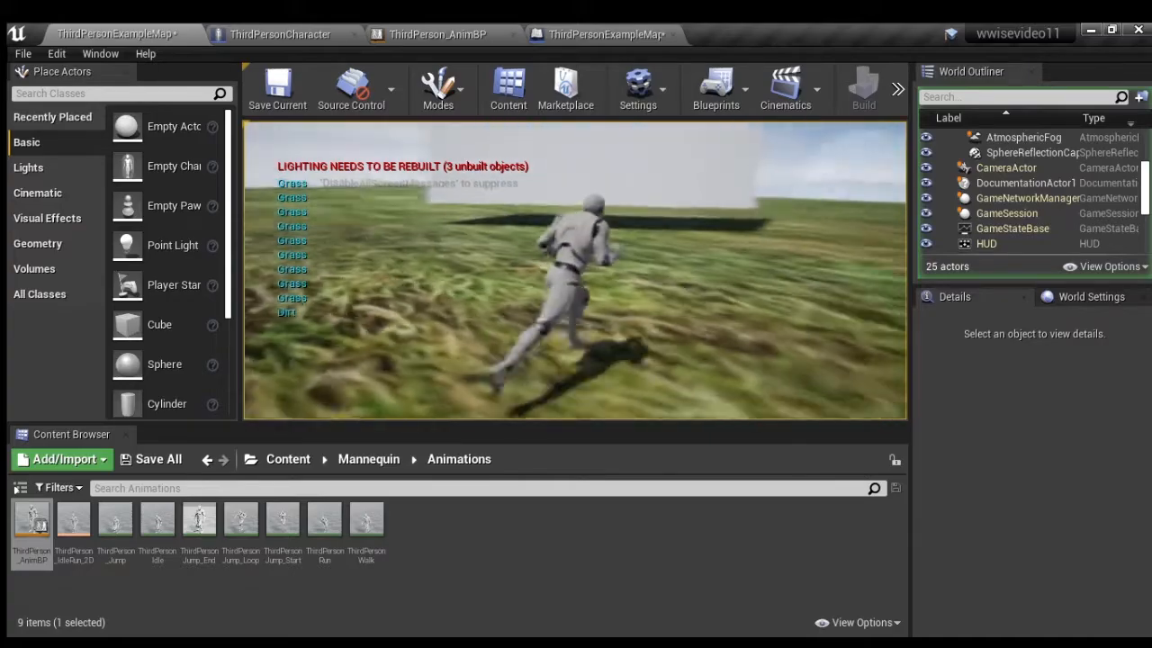
pyautogui.press('w')
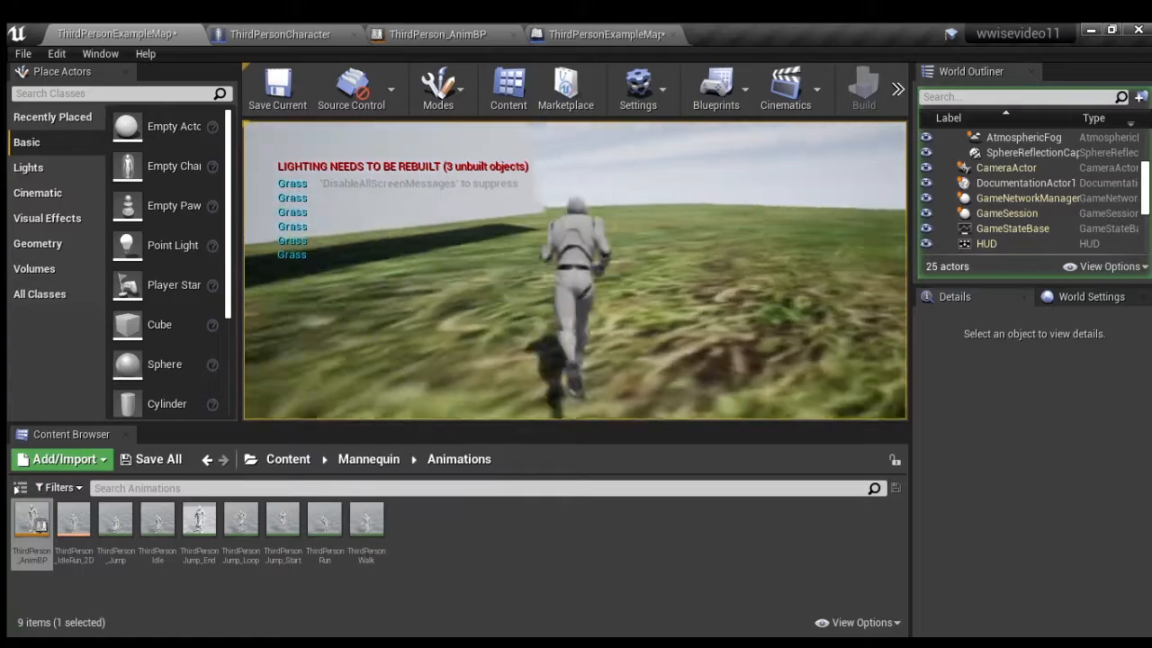
pyautogui.press('d')
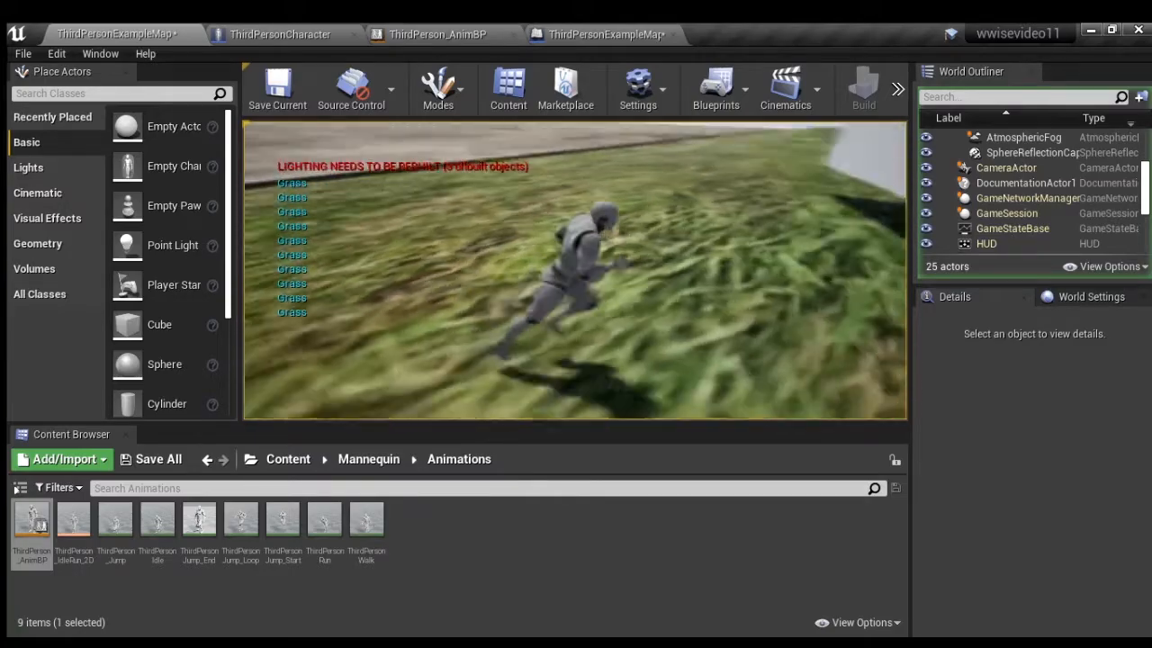
# Run the character around the grass beside the white wall to check the sounds there, and end the playtest.
pyautogui.press('w')
pyautogui.press('d')
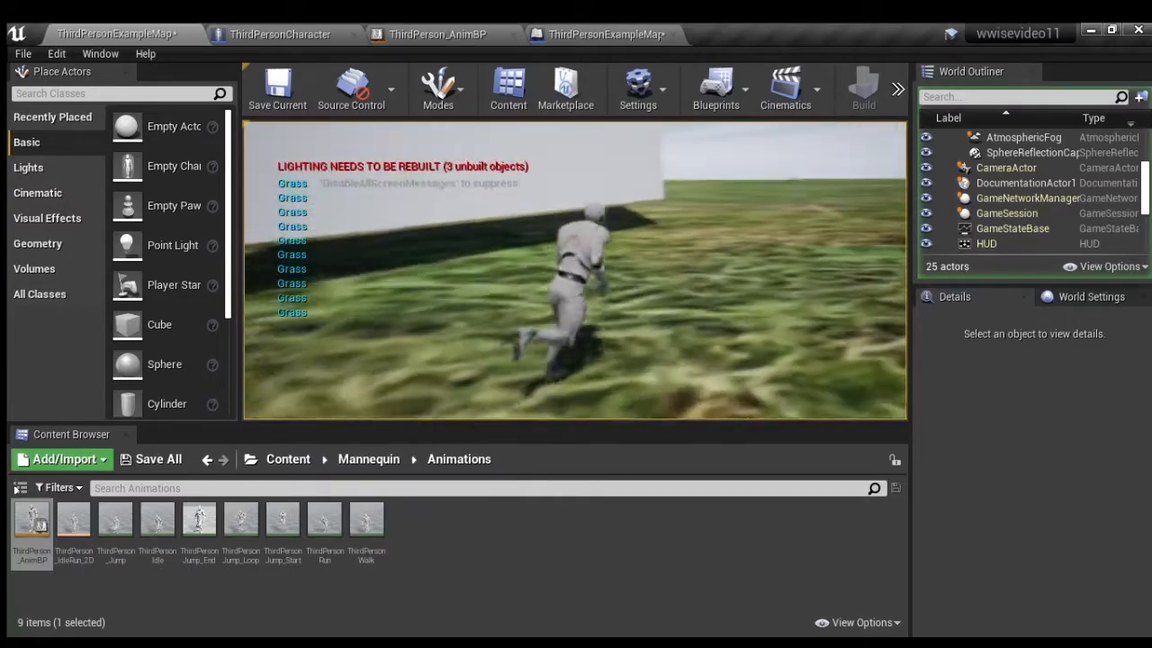
pyautogui.press('w')
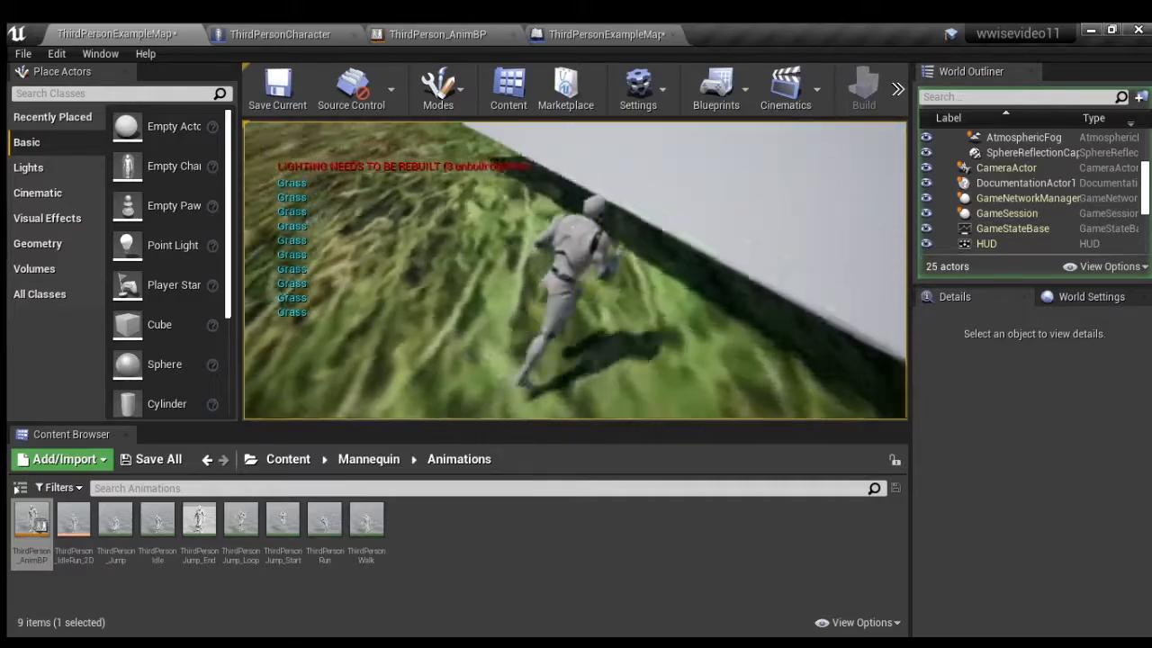
pyautogui.press('w')
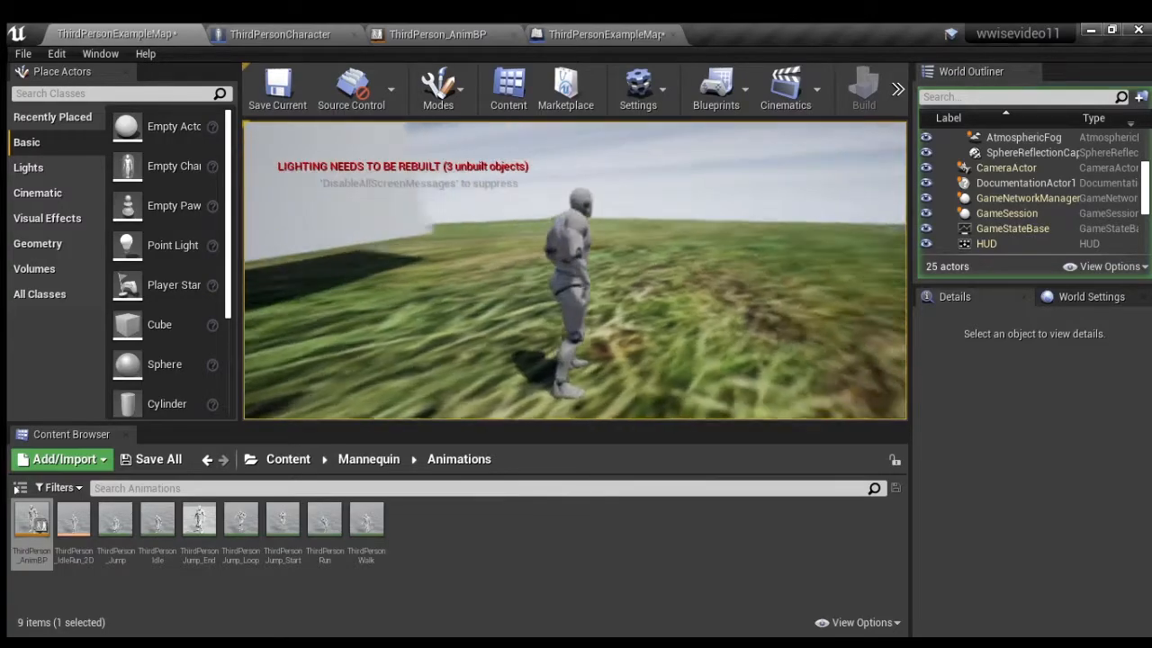
pyautogui.press('w')
pyautogui.press('w')
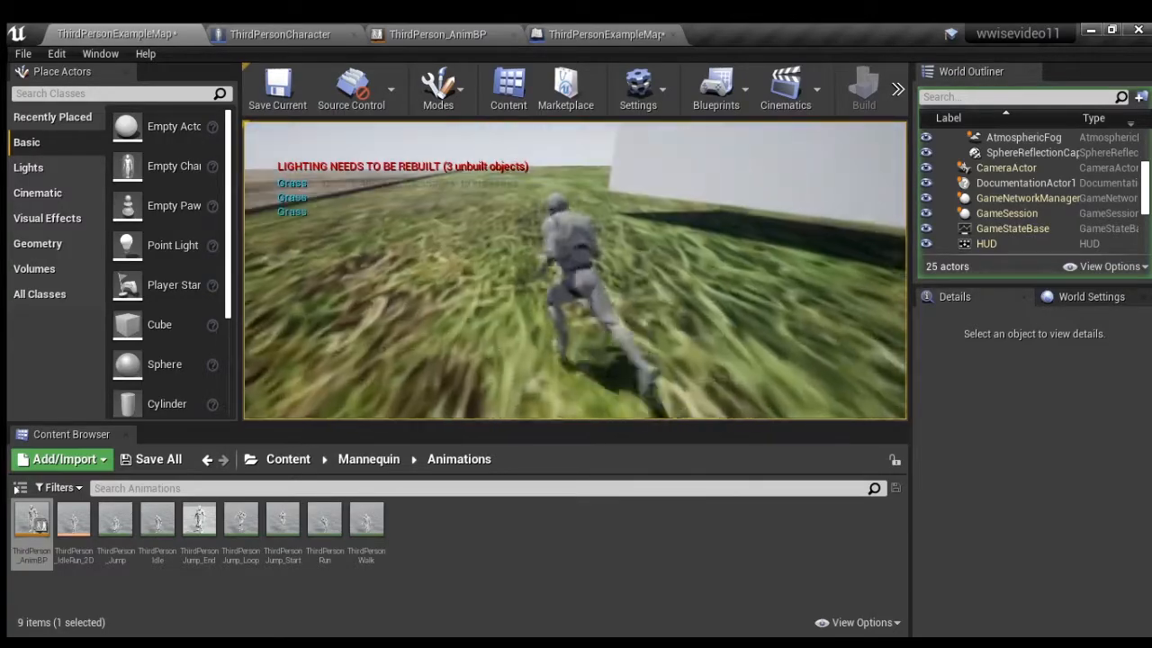
pyautogui.press('w')
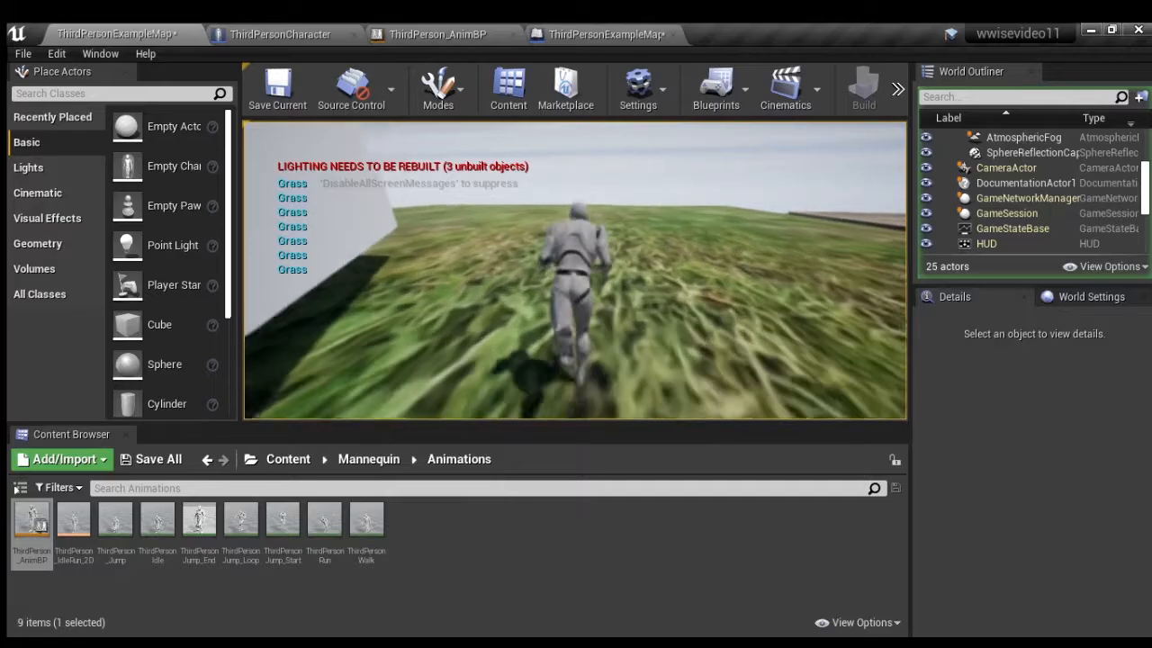
pyautogui.press('Escape')
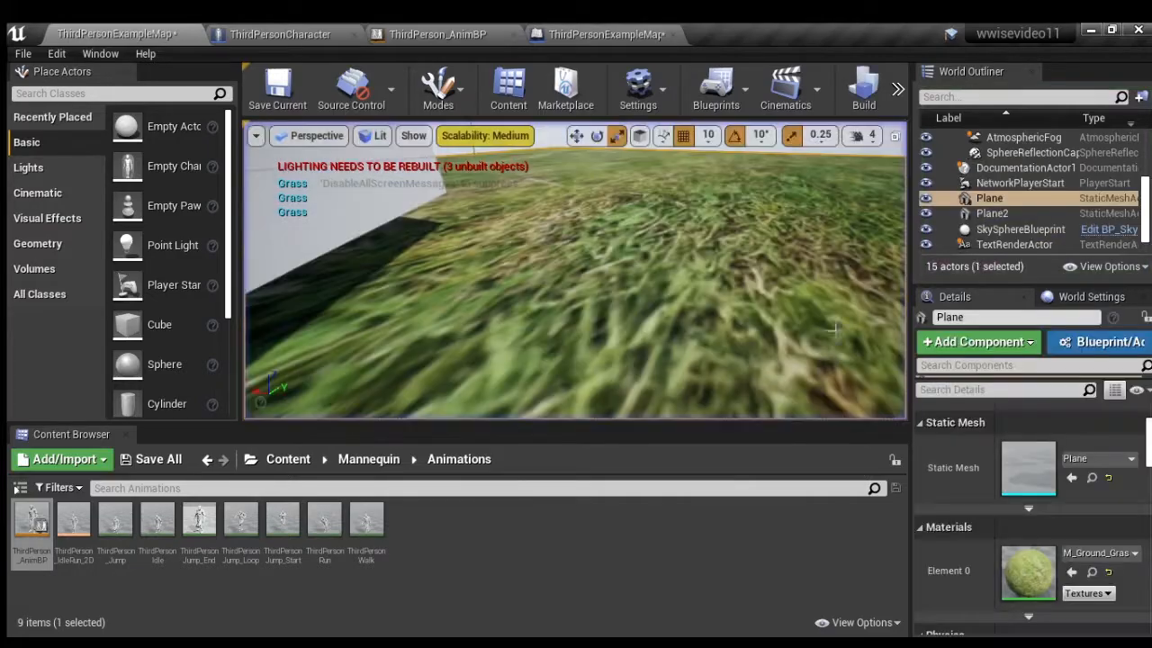
# Open the ThirdPersonExampleMap level blueprint and examine the trigger box overlap nodes, from OnActorBeginOverlap through the Player Ref and Intheforest setters to Sequence.
pyautogui.click(574, 33)
pyautogui.moveTo(487, 452); pyautogui.dragTo(663, 424, button='right')
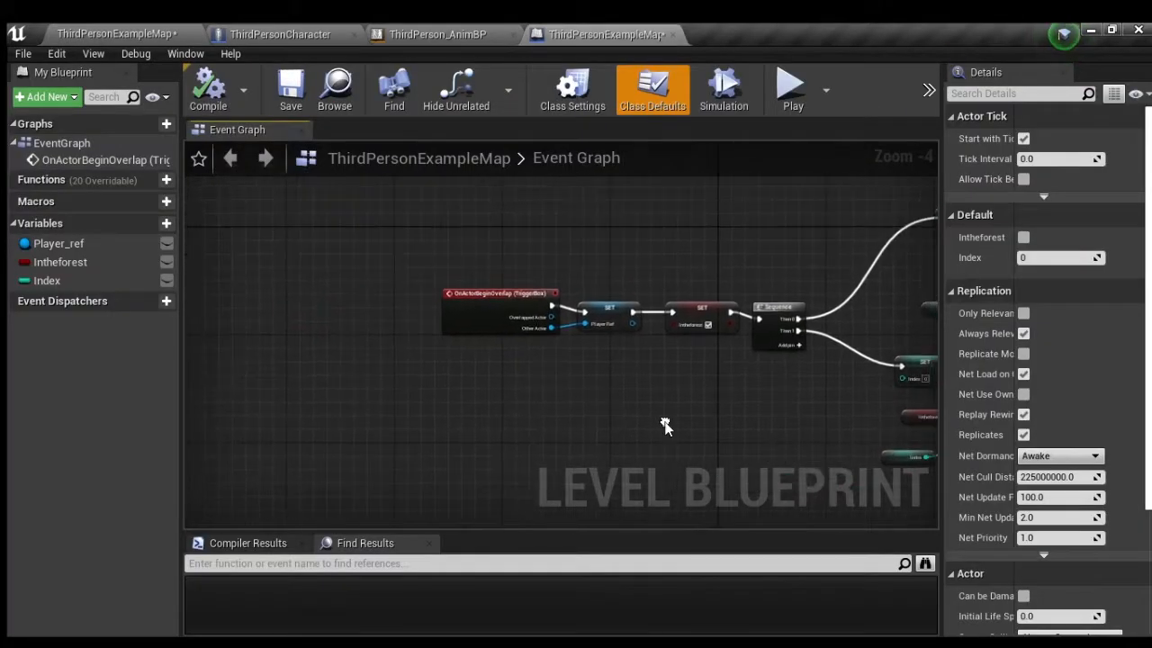
pyautogui.scroll(3, 525, 384)
pyautogui.moveTo(611, 386); pyautogui.dragTo(618, 435, button='right')
pyautogui.moveTo(455, 223); pyautogui.dragTo(500, 376)
pyautogui.moveTo(731, 425); pyautogui.dragTo(376, 409, button='right')
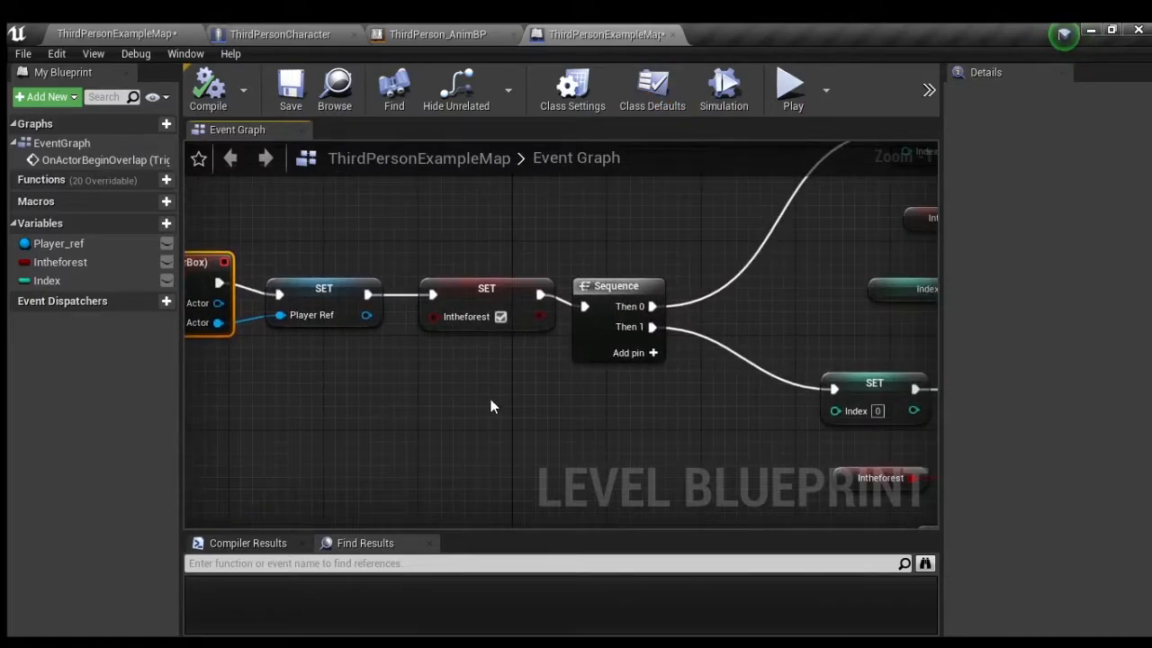
pyautogui.scroll(-1, 533, 410)
pyautogui.moveTo(620, 435); pyautogui.dragTo(18, 460, button='right')
# Examine the "Randomization for entering the forest" comment group with its Random Float in Range and Delay nodes.
pyautogui.moveTo(678, 315); pyautogui.dragTo(248, 336, button='right')
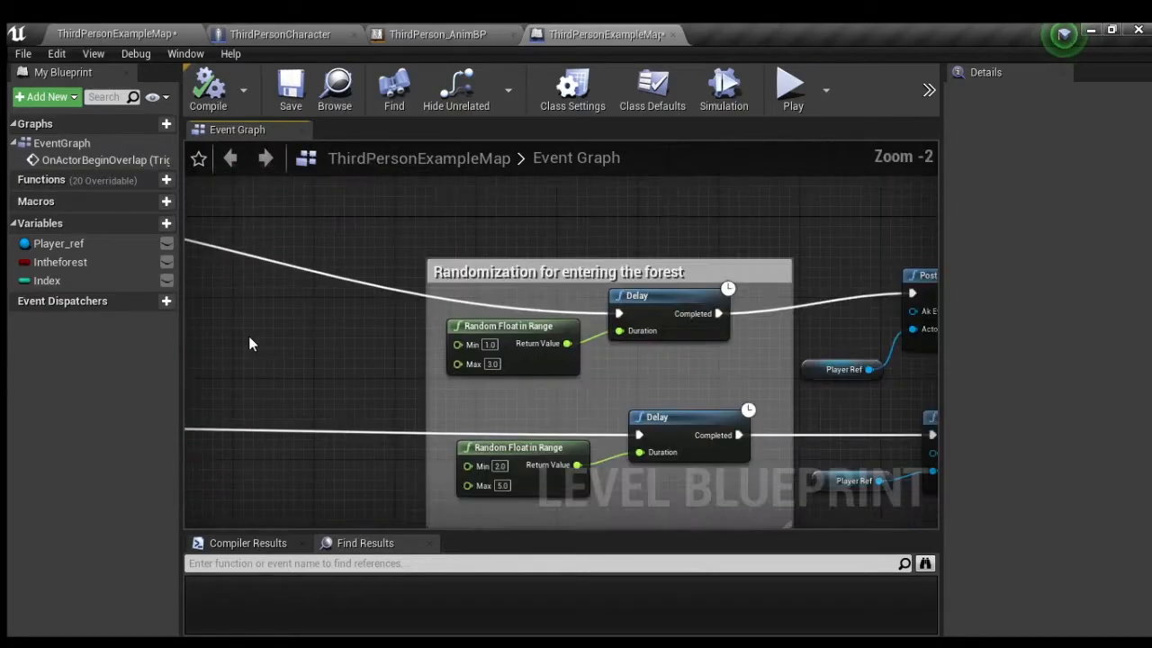
pyautogui.moveTo(669, 309); pyautogui.dragTo(569, 271, button='right')
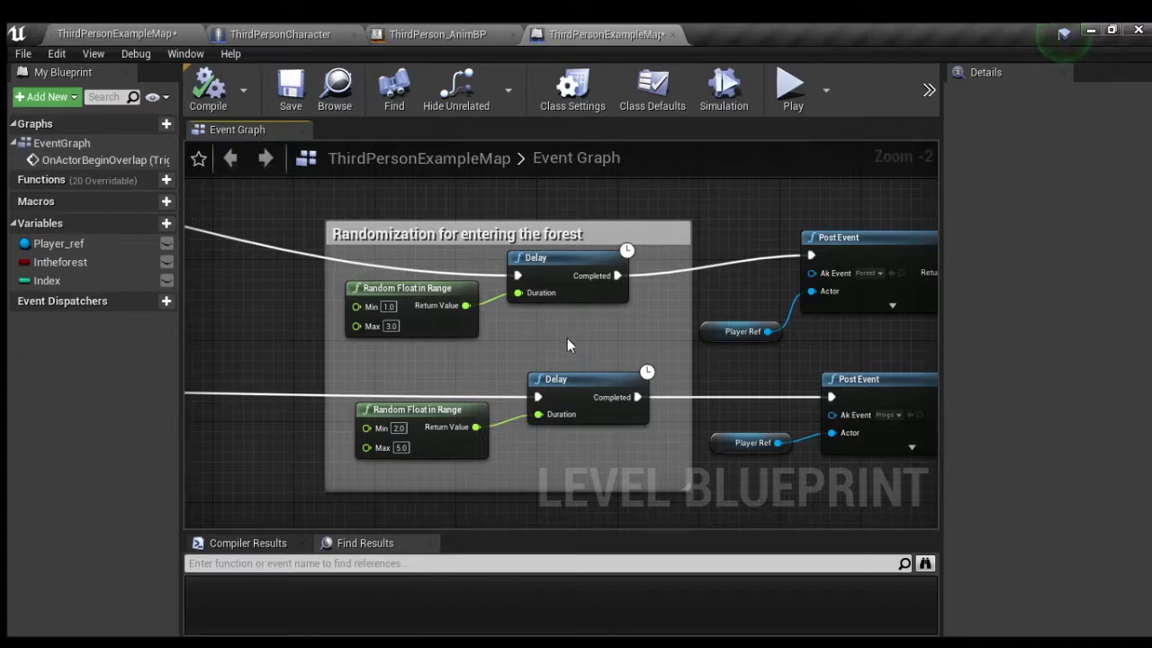
pyautogui.moveTo(567, 338); pyautogui.dragTo(408, 265)
pyautogui.moveTo(559, 470); pyautogui.dragTo(449, 396)
pyautogui.moveTo(602, 328); pyautogui.dragTo(563, 315, button='right')
pyautogui.click(483, 315)
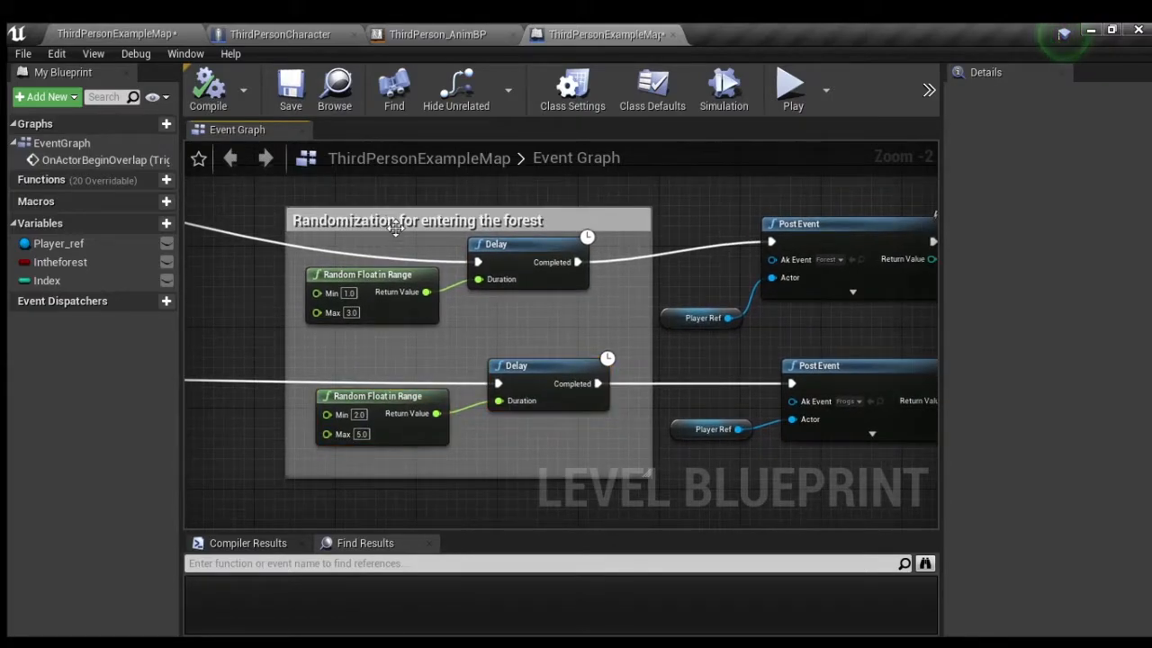
# Examine the Post Event nodes for the Forest and Frogs events and the Index increment nodes that follow them.
pyautogui.moveTo(639, 337); pyautogui.dragTo(518, 317, button='right')
pyautogui.moveTo(751, 321); pyautogui.dragTo(424, 329, button='right')
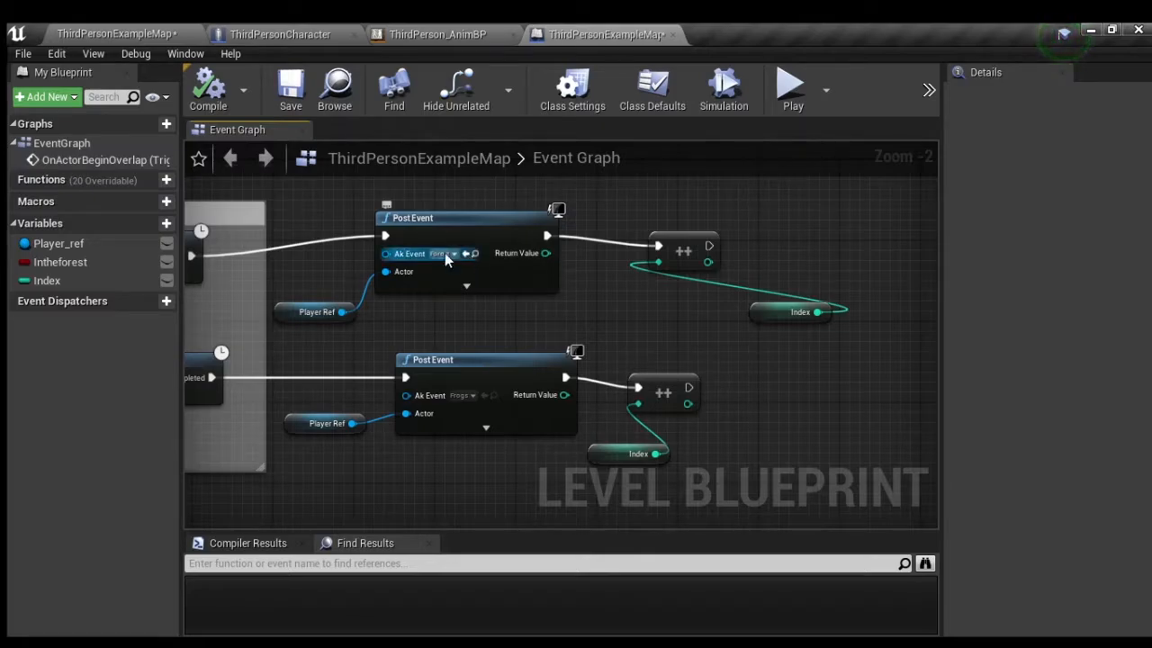
pyautogui.moveTo(444, 253); pyautogui.dragTo(410, 159, button='right')
pyautogui.moveTo(827, 326); pyautogui.dragTo(764, 391, button='right')
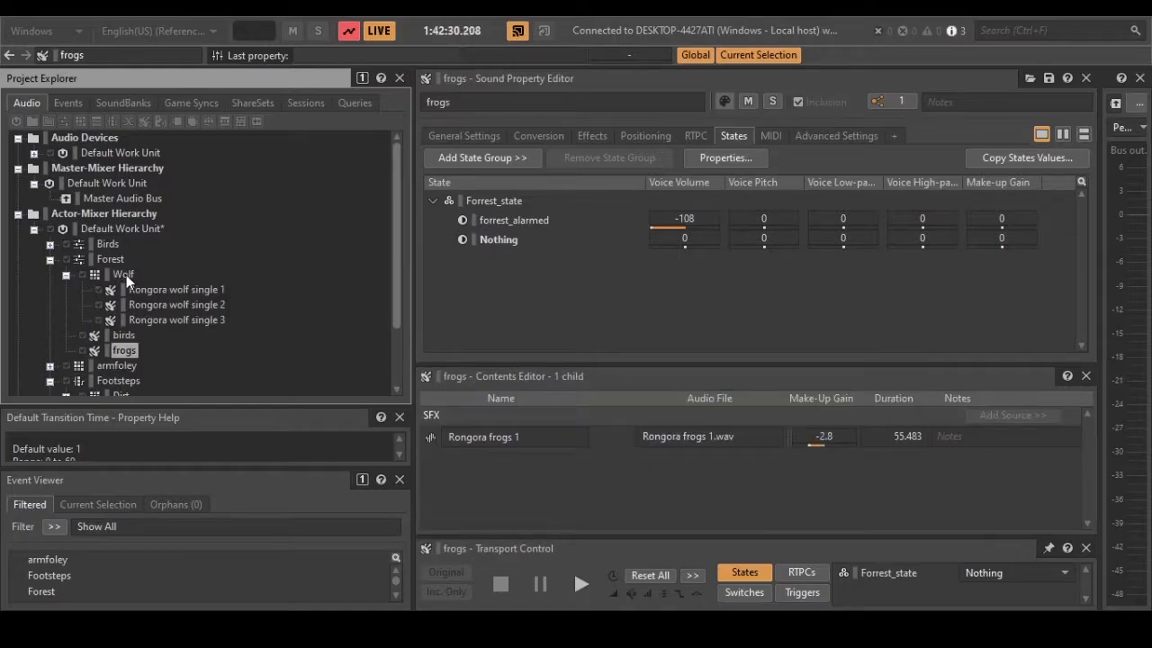
# In Wwise, review the Wolf container's positioning and compare the random ranges of its 3D automation paths, including Right, Rear, Rear_Left and Rear_Right.
pyautogui.click(126, 275)
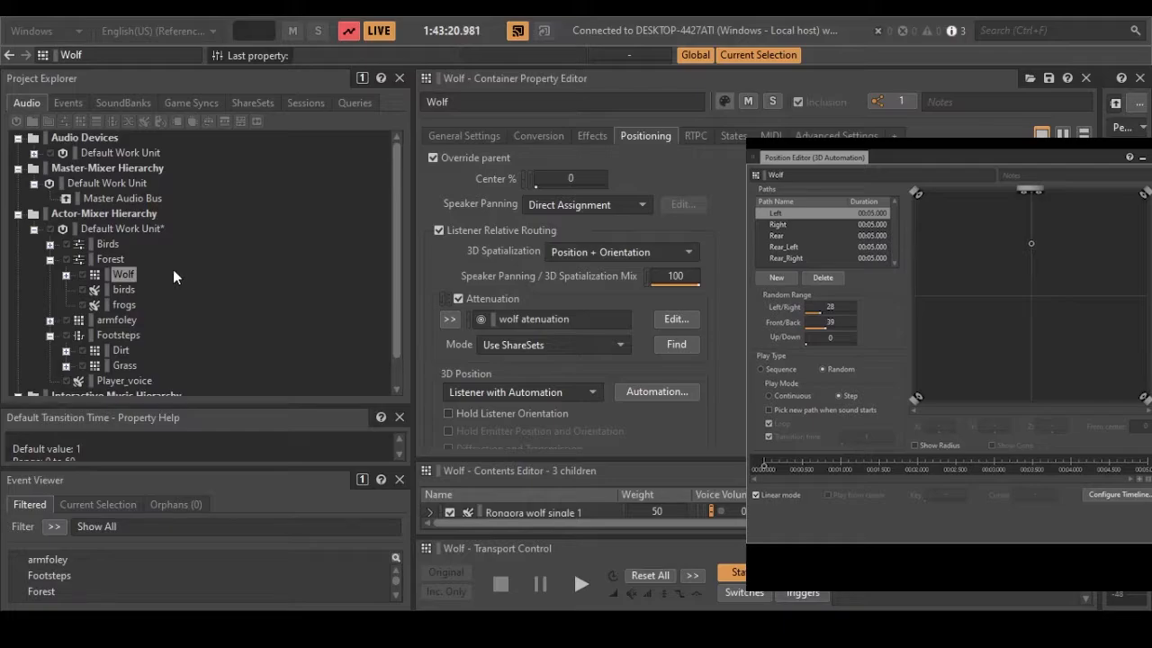
pyautogui.click(799, 225)
pyautogui.click(798, 237)
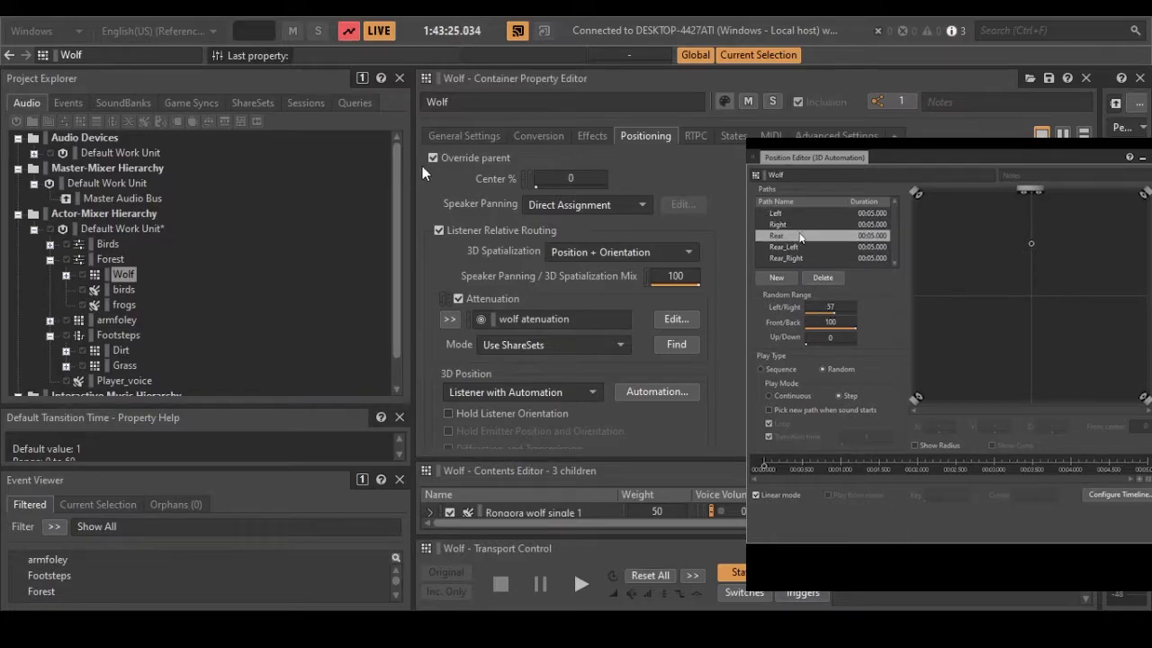
pyautogui.click(802, 249)
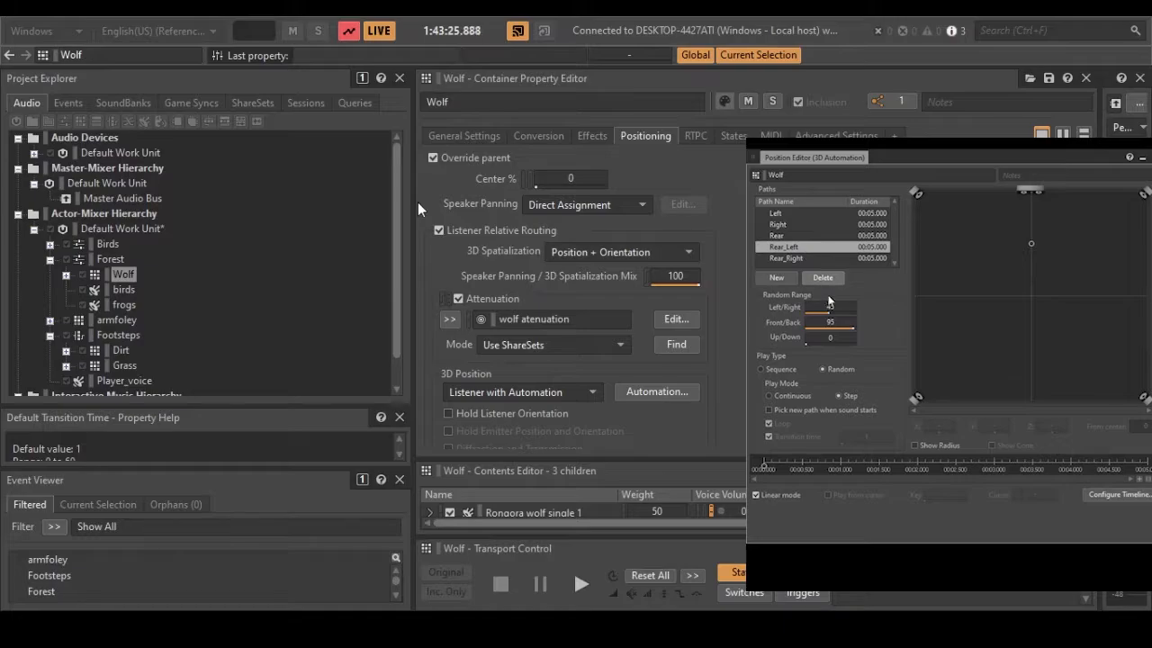
pyautogui.click(785, 258)
pyautogui.click(811, 245)
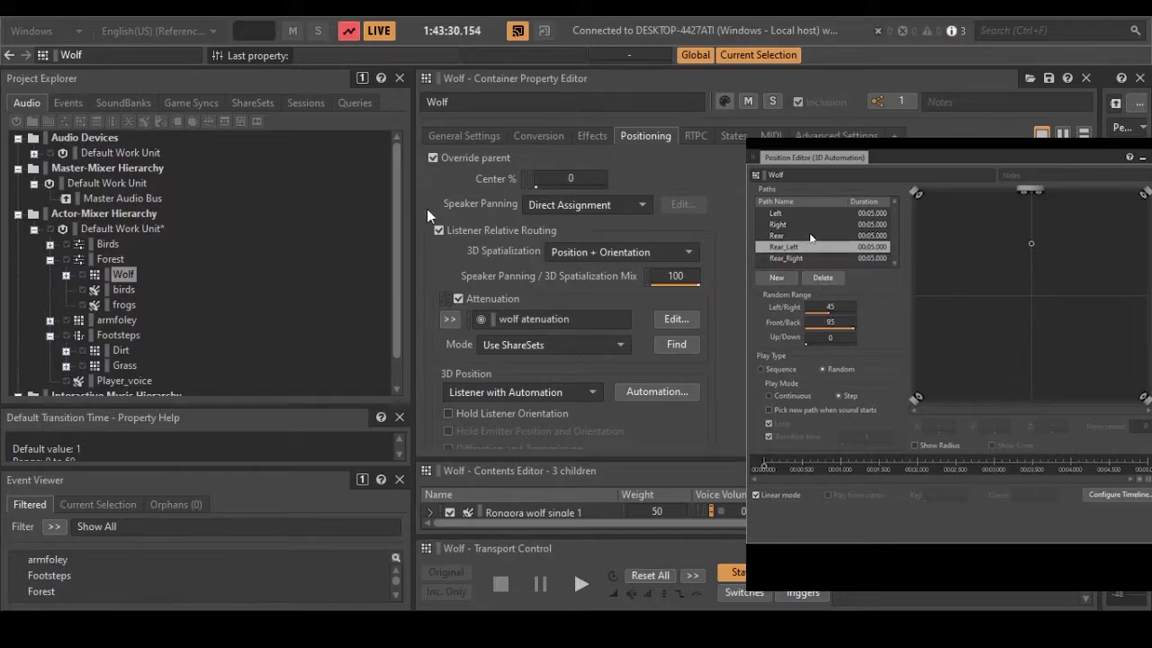
pyautogui.click(811, 234)
pyautogui.click(811, 215)
pyautogui.click(811, 224)
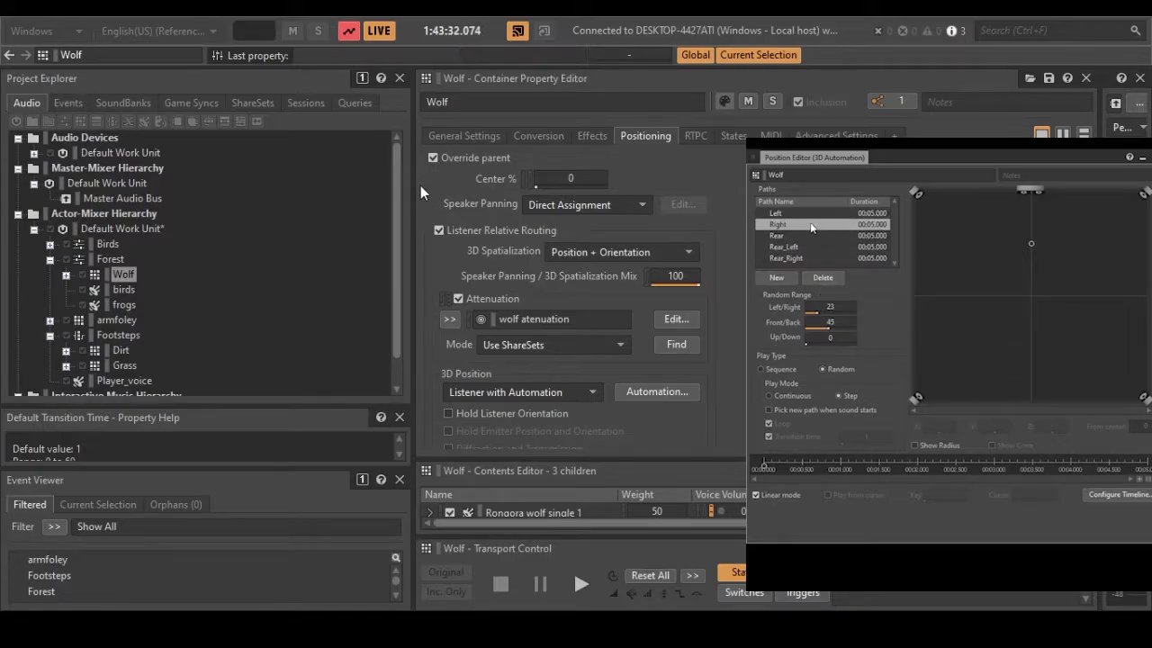
pyautogui.click(811, 235)
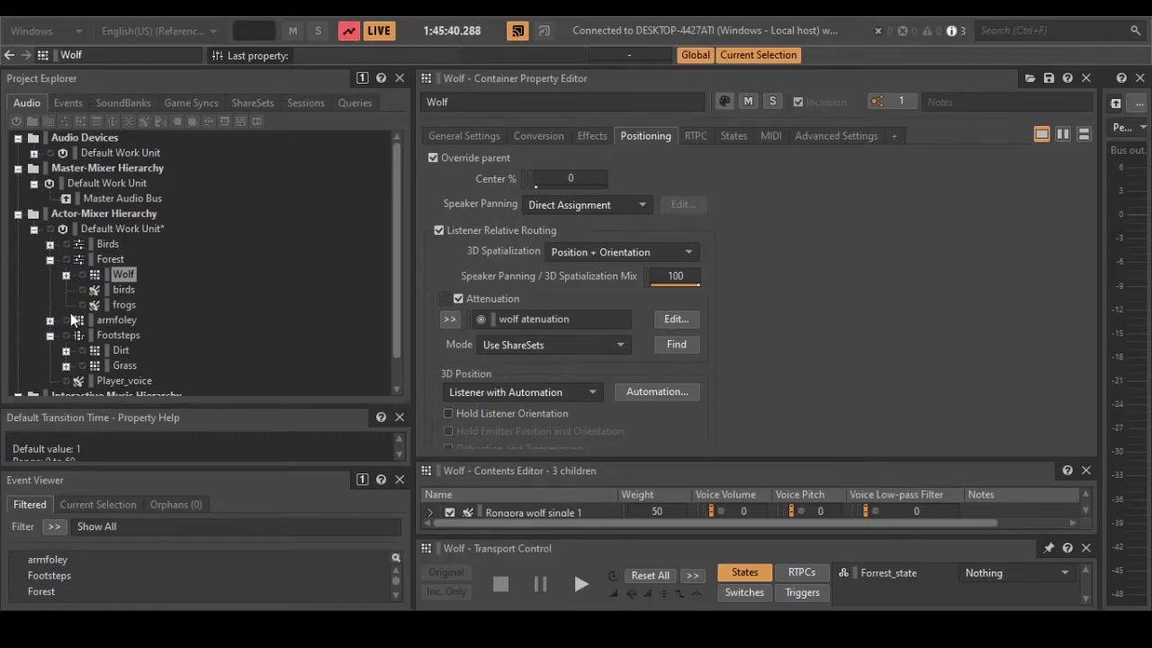
# Review the positioning of the birds and frogs sounds in the Forest group, along with their general settings.
pyautogui.click(124, 290)
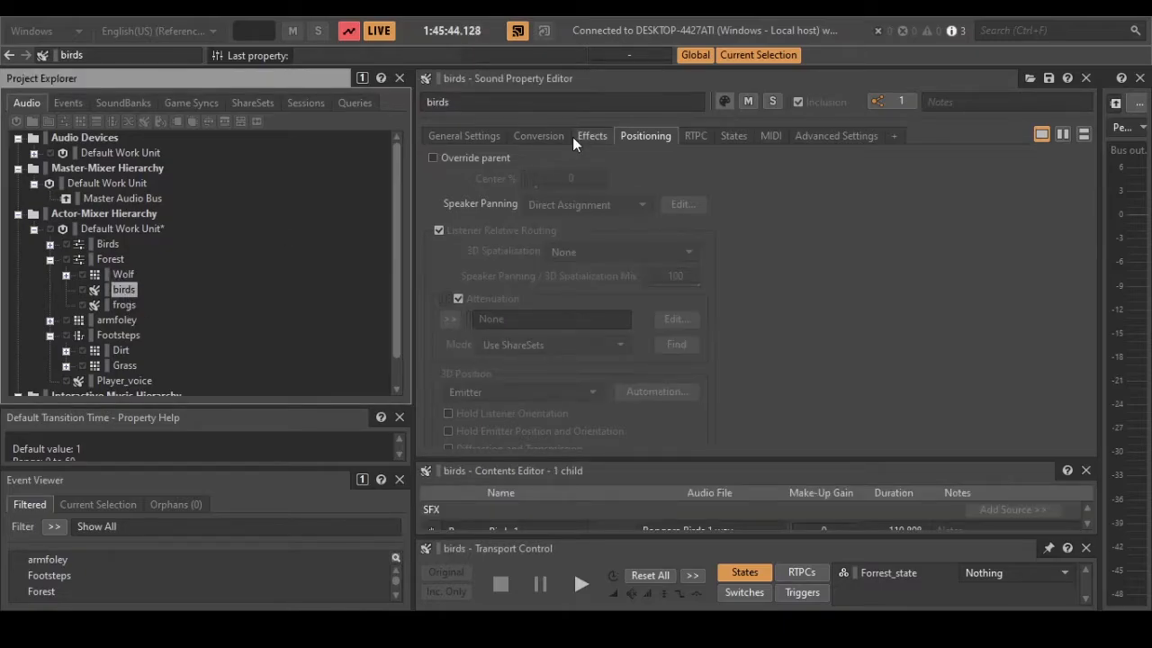
pyautogui.click(124, 305)
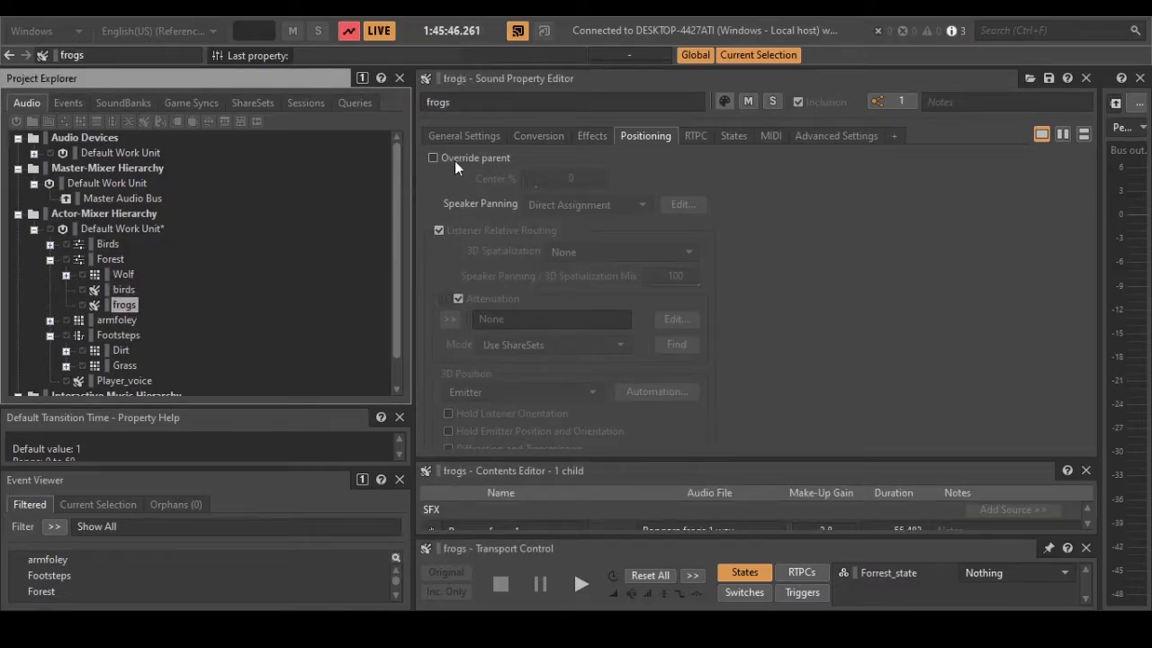
pyautogui.click(482, 135)
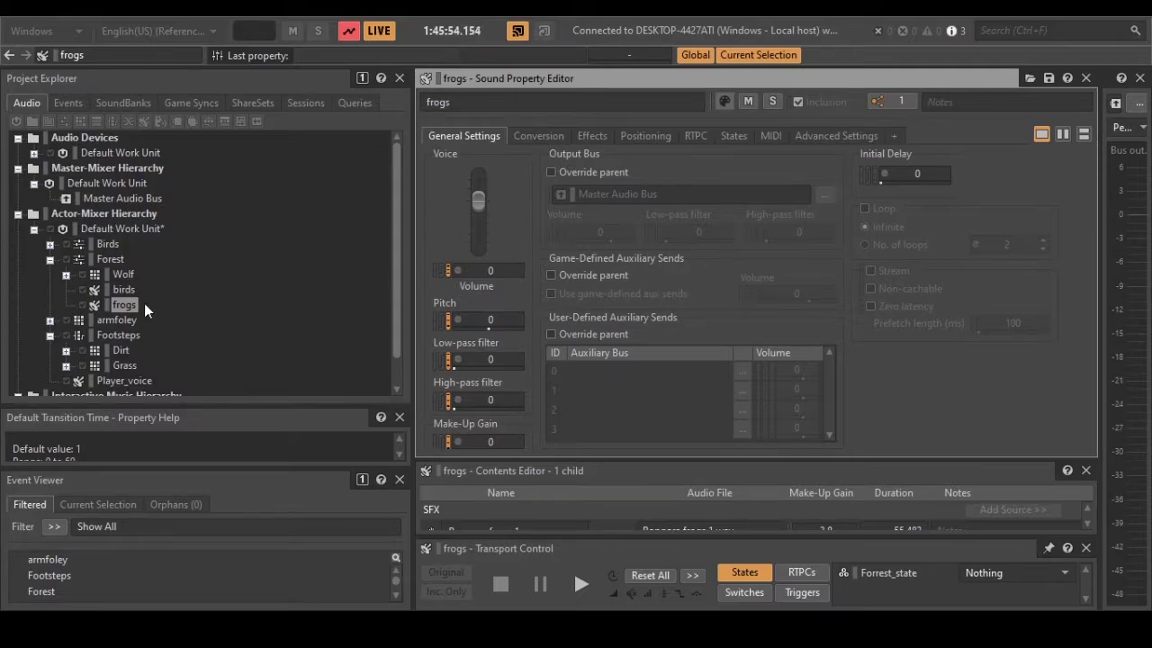
pyautogui.click(118, 290)
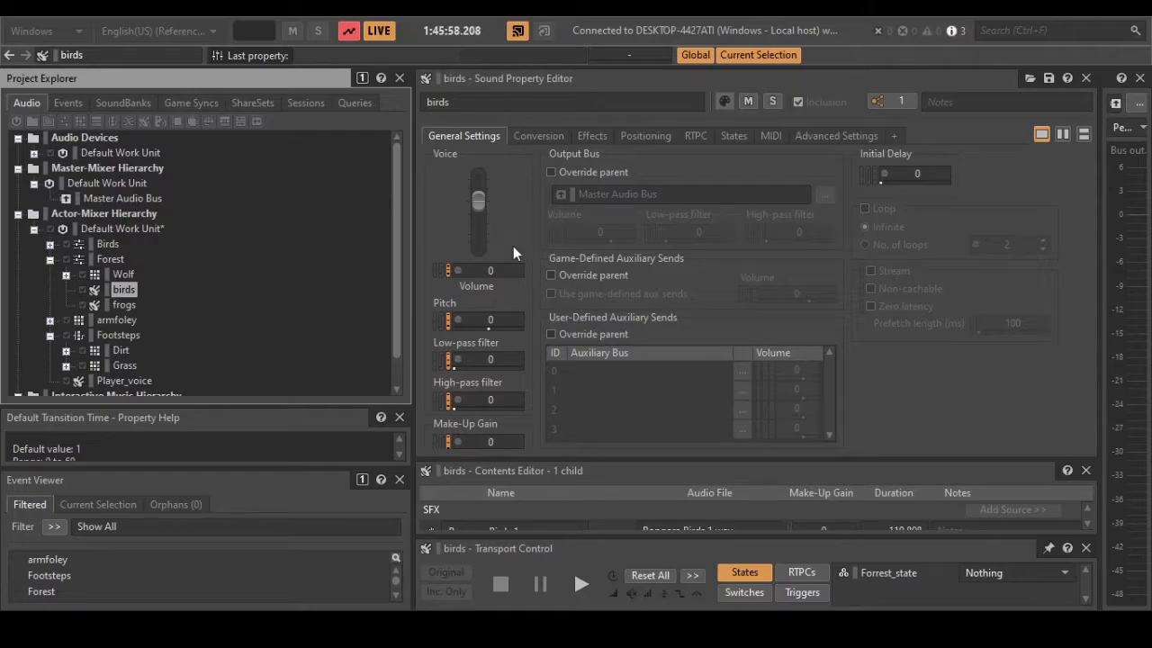
# Expand the Wolf container to review the settings of Rongora wolf single 1, and collapse the container again.
pyautogui.click(65, 274)
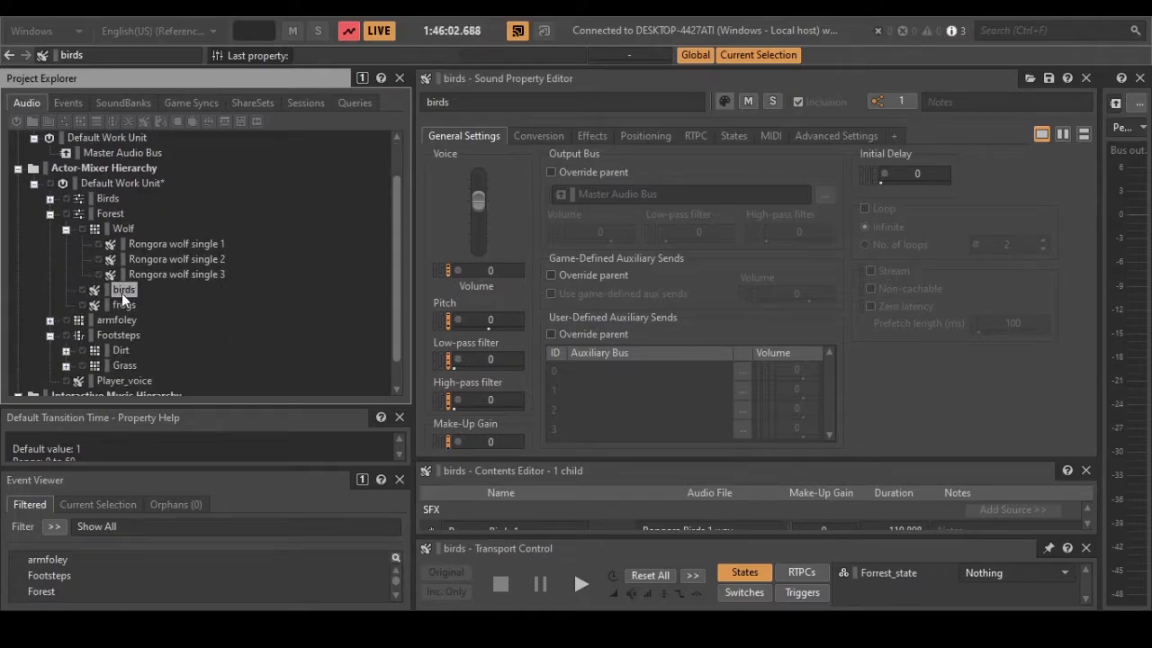
pyautogui.click(141, 247)
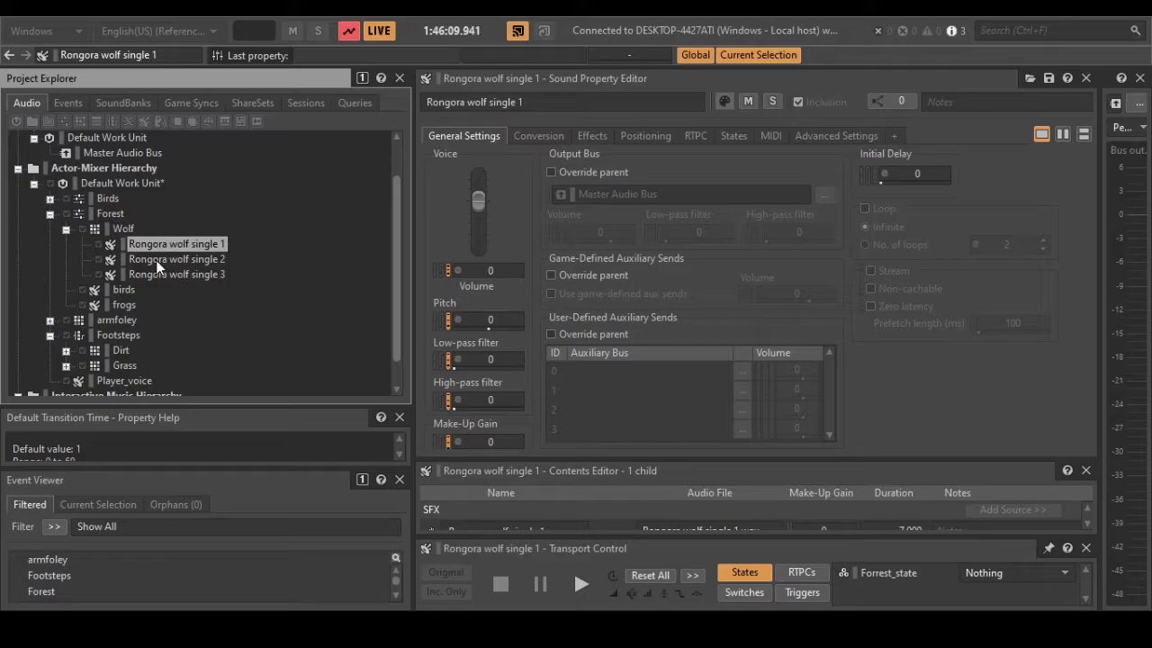
pyautogui.click(65, 228)
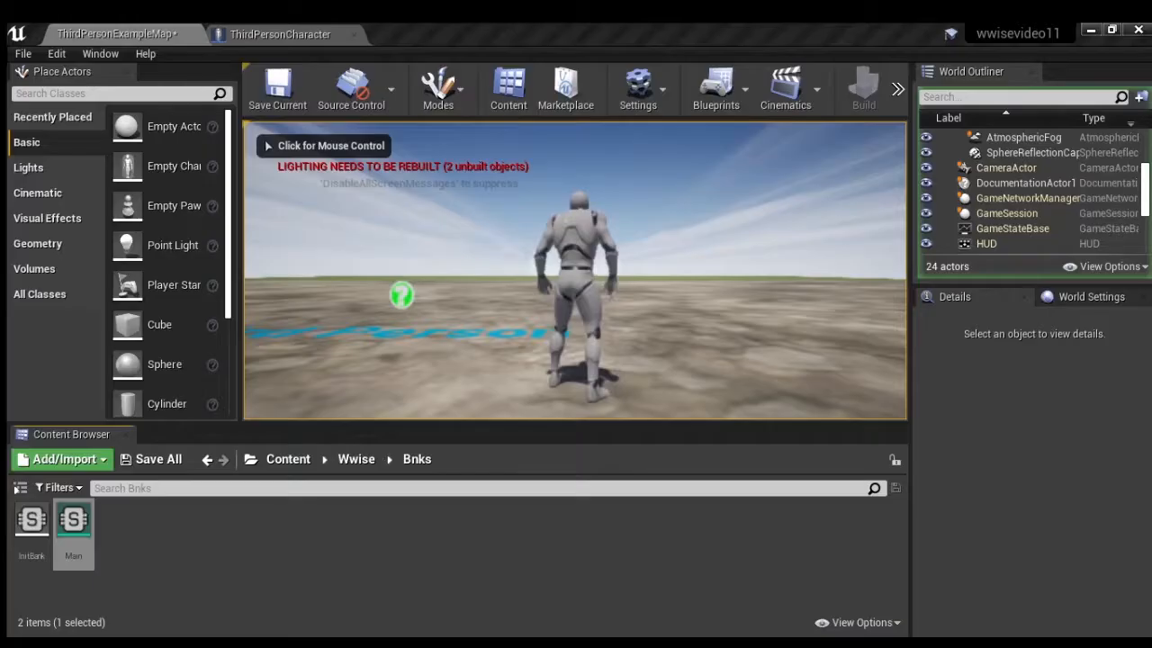
# Switch to Unreal Engine, look around the character on the dirt ground in the running game, and end the playtest.
pyautogui.click(576, 270)
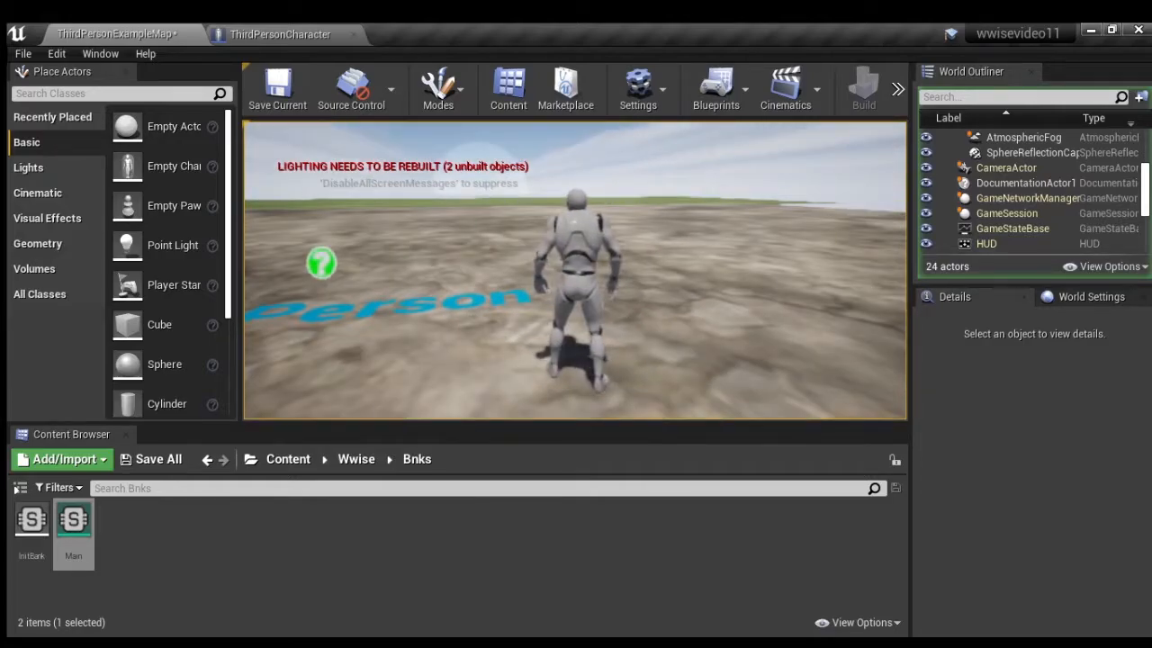
pyautogui.press('w')
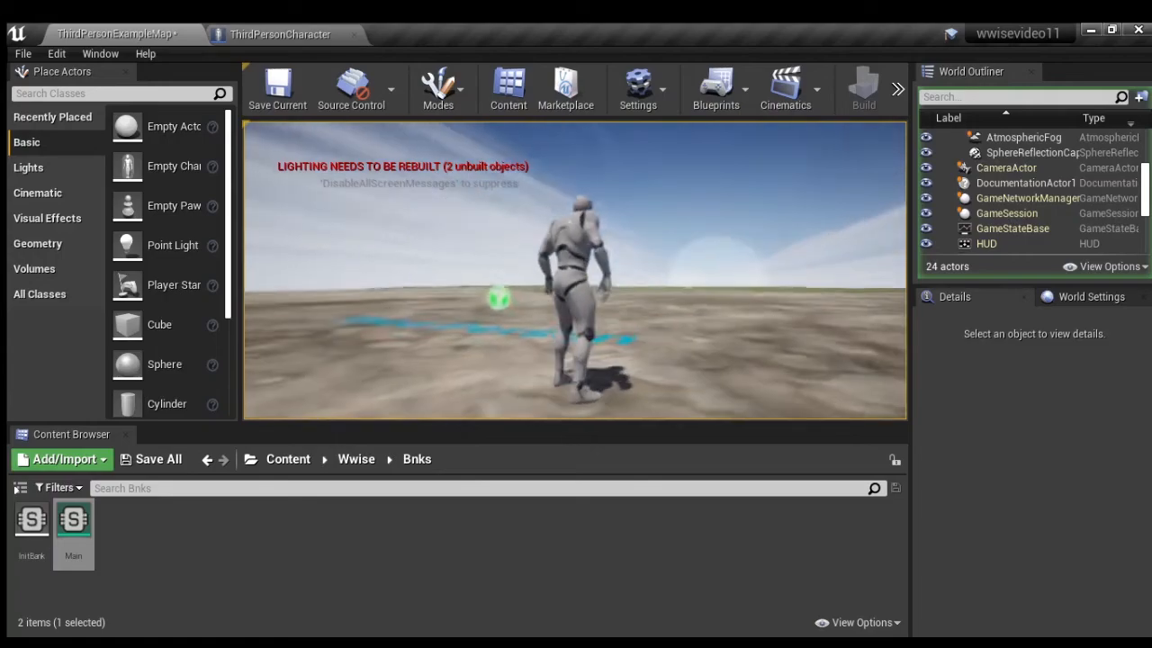
pyautogui.press('w')
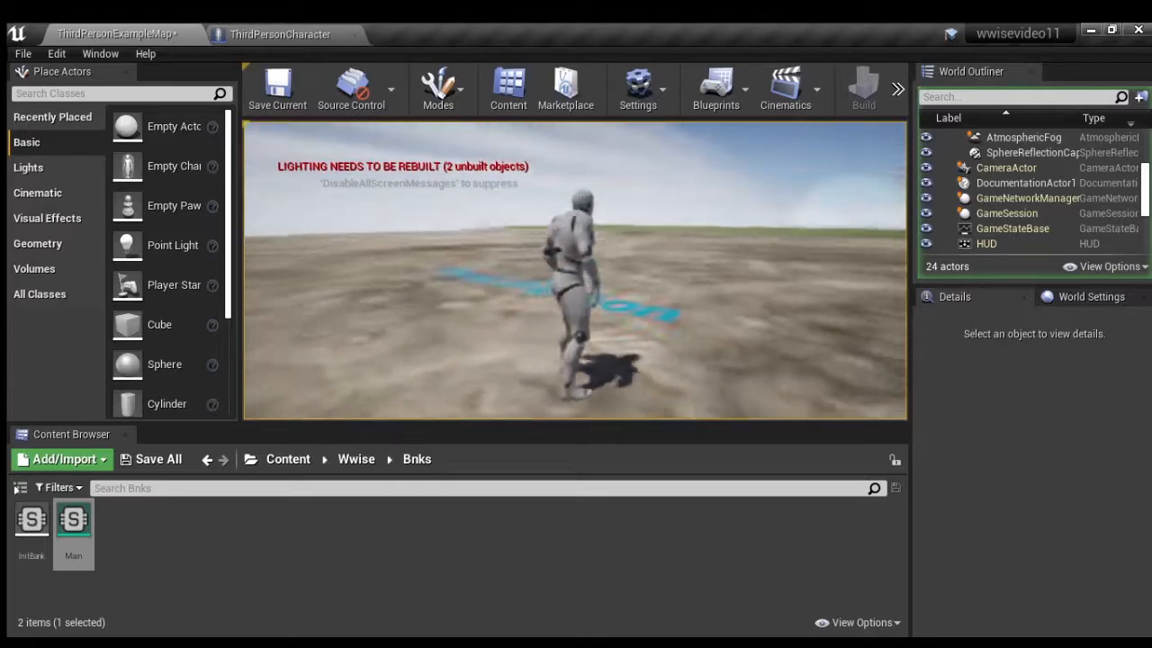
pyautogui.press('w')
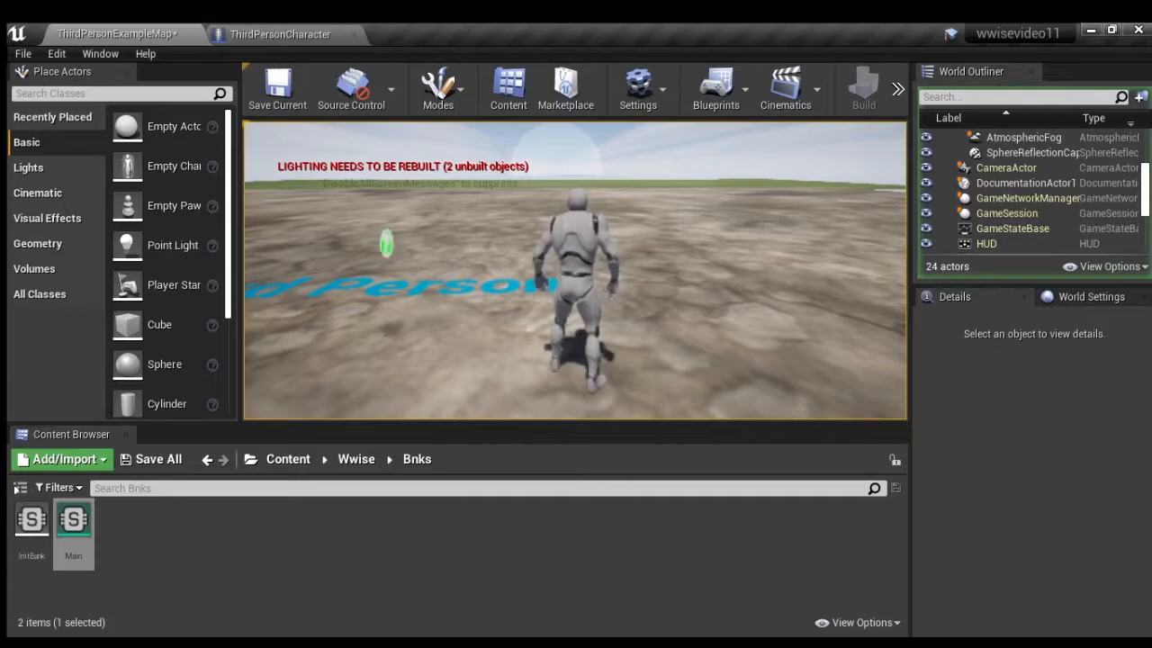
pyautogui.press('Escape')
# Start a playtest and run the character from the dirt ground onto the grass.
pyautogui.hotkey('alt', 'p')
pyautogui.press('w')
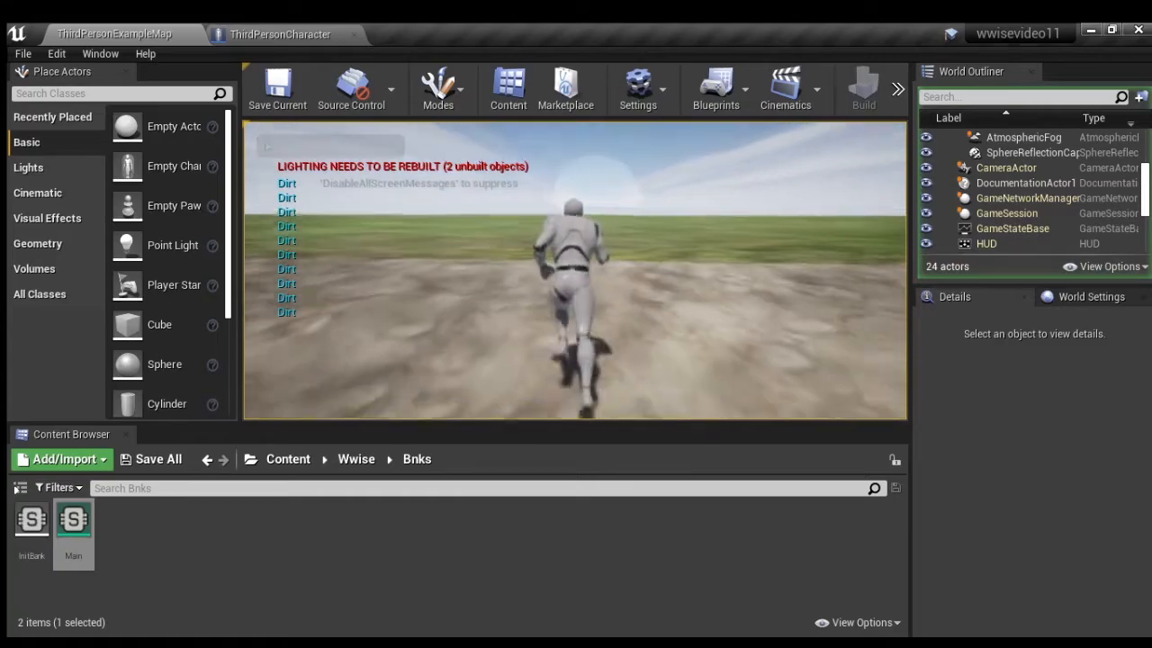
pyautogui.press('space')
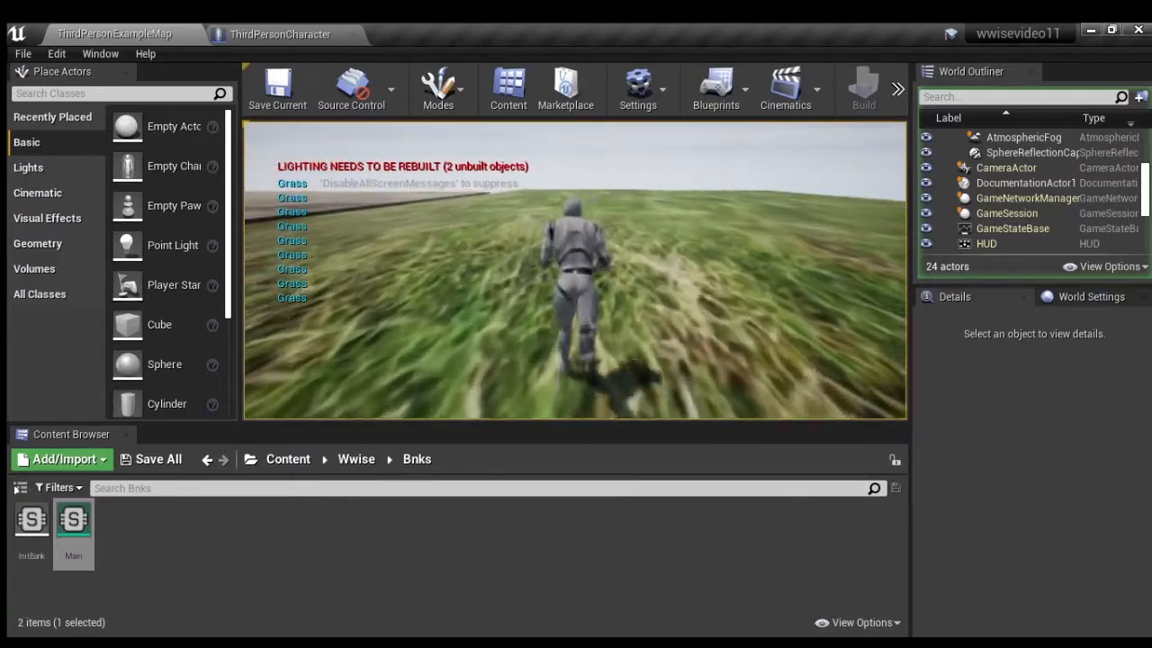
pyautogui.press('w')
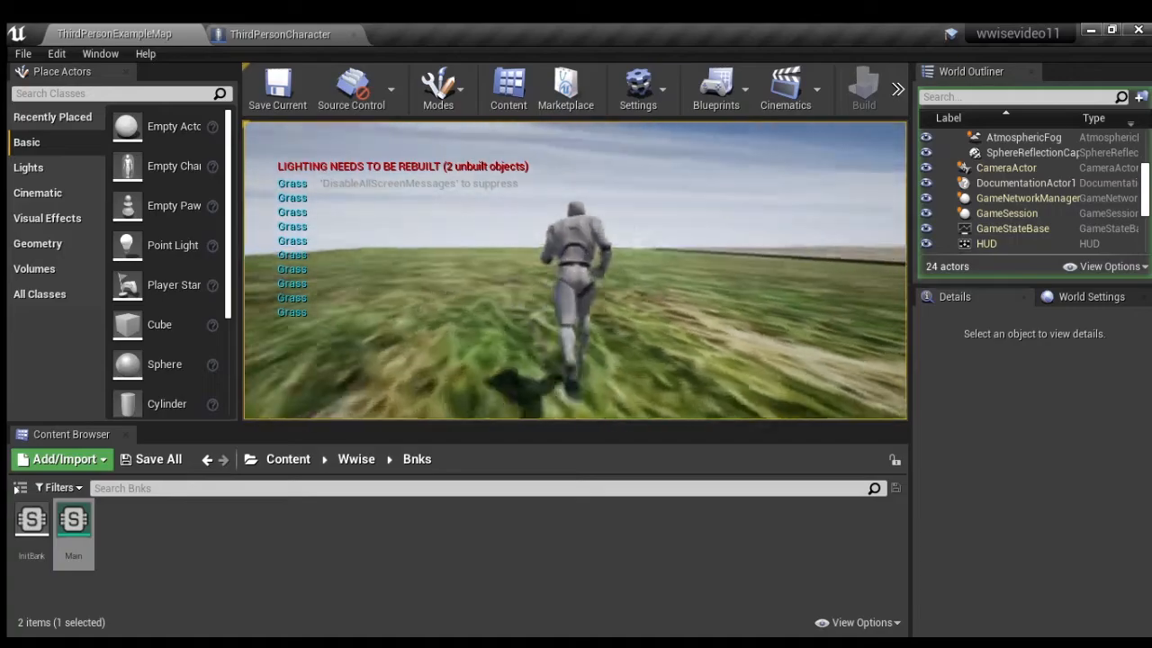
# Run the character around the grass in varying directions to listen to the footsteps and forest ambience, and end the playtest.
pyautogui.press('d')
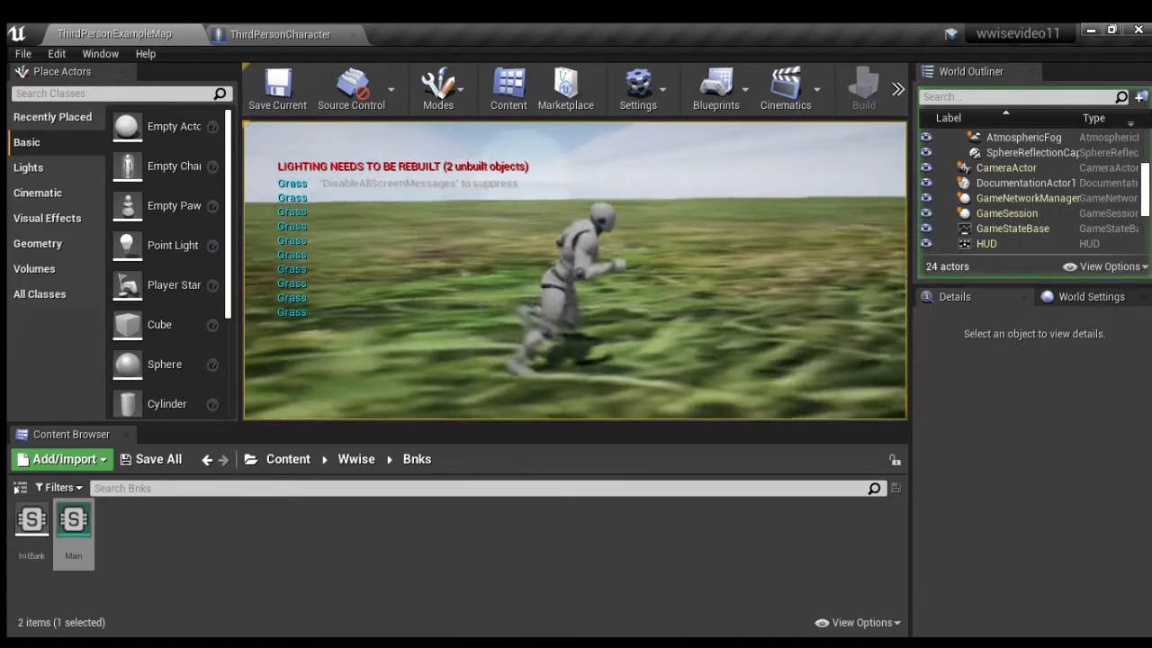
pyautogui.press('w')
pyautogui.press('a')
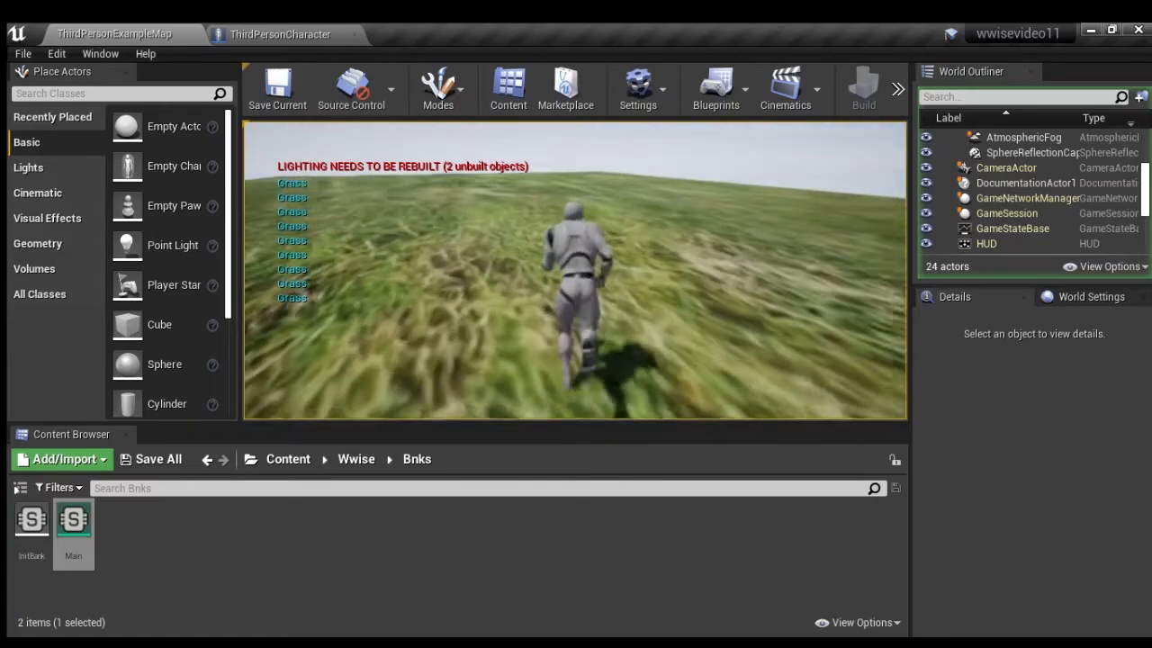
pyautogui.press('a')
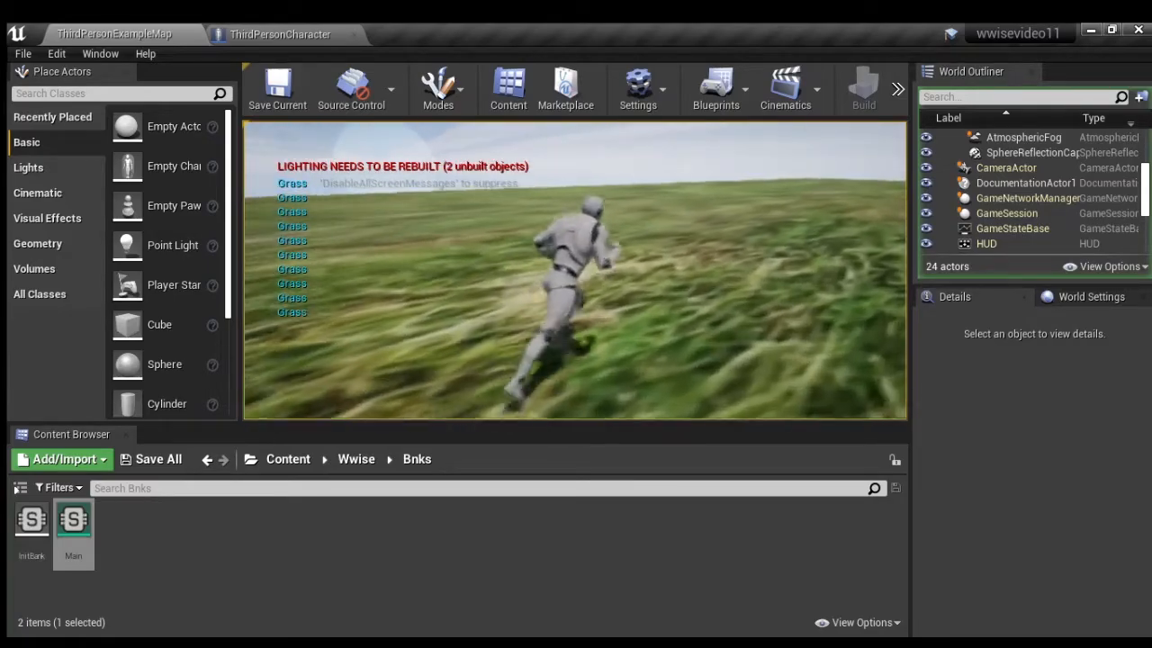
pyautogui.press('d')
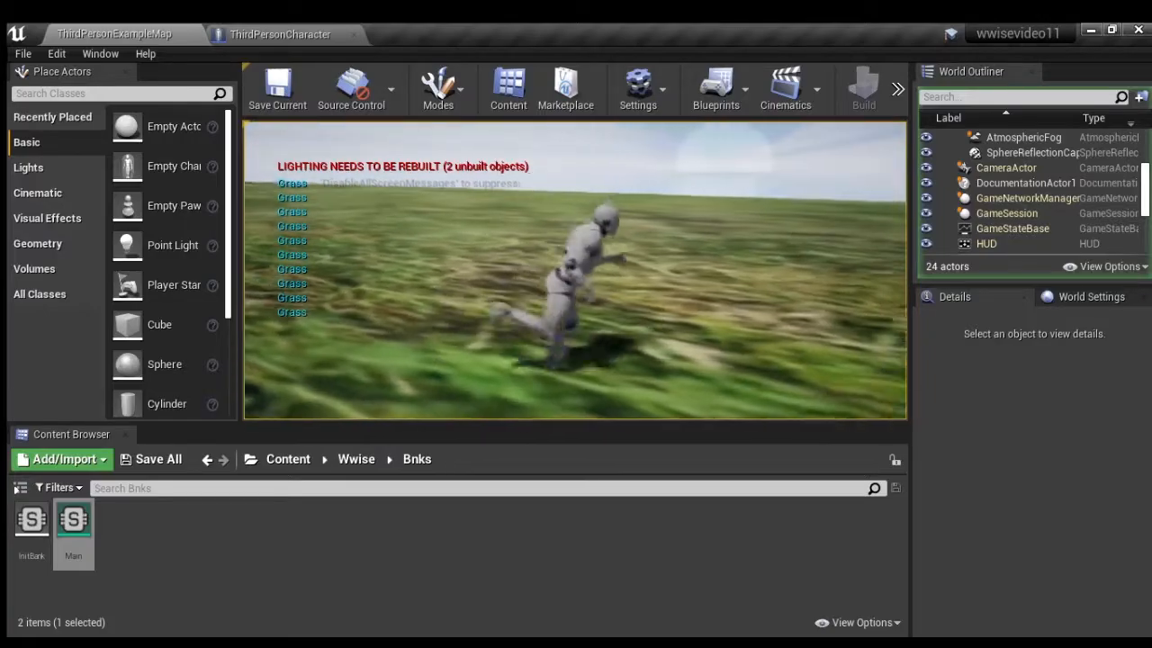
pyautogui.press('w')
pyautogui.press('a')
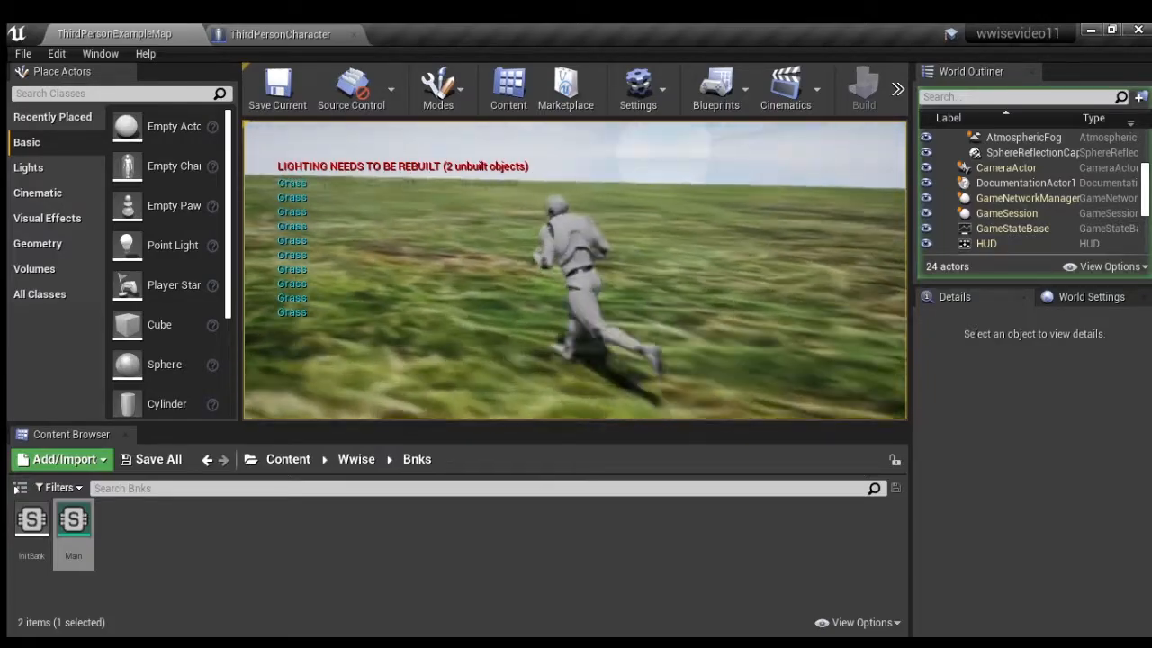
pyautogui.press('d')
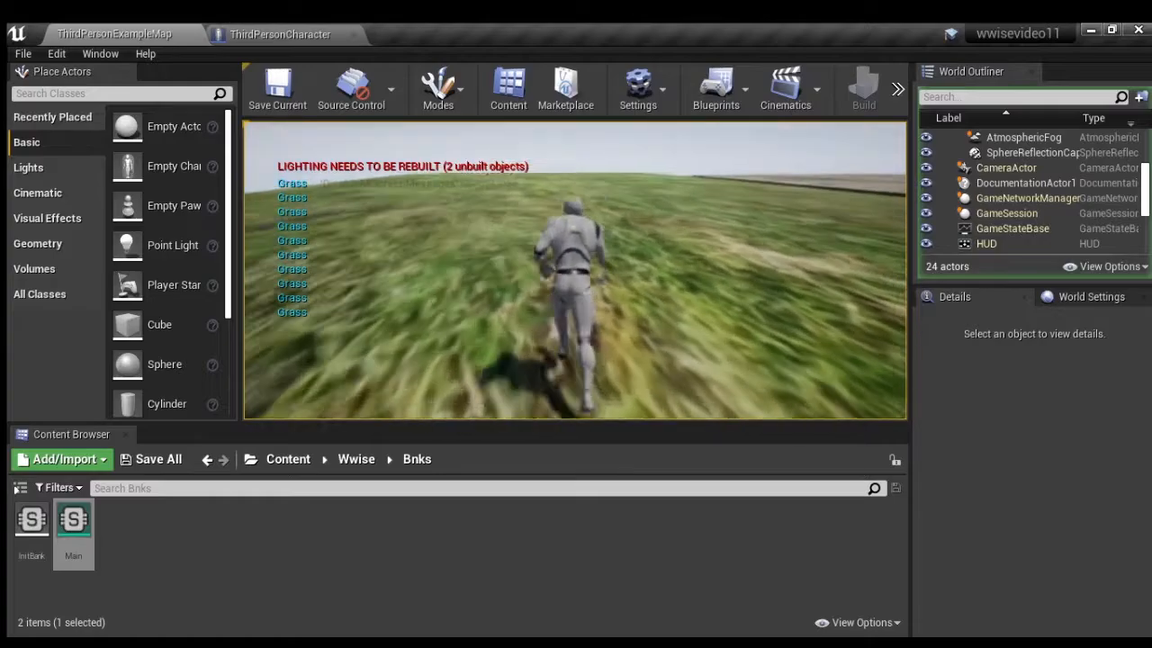
pyautogui.press('d')
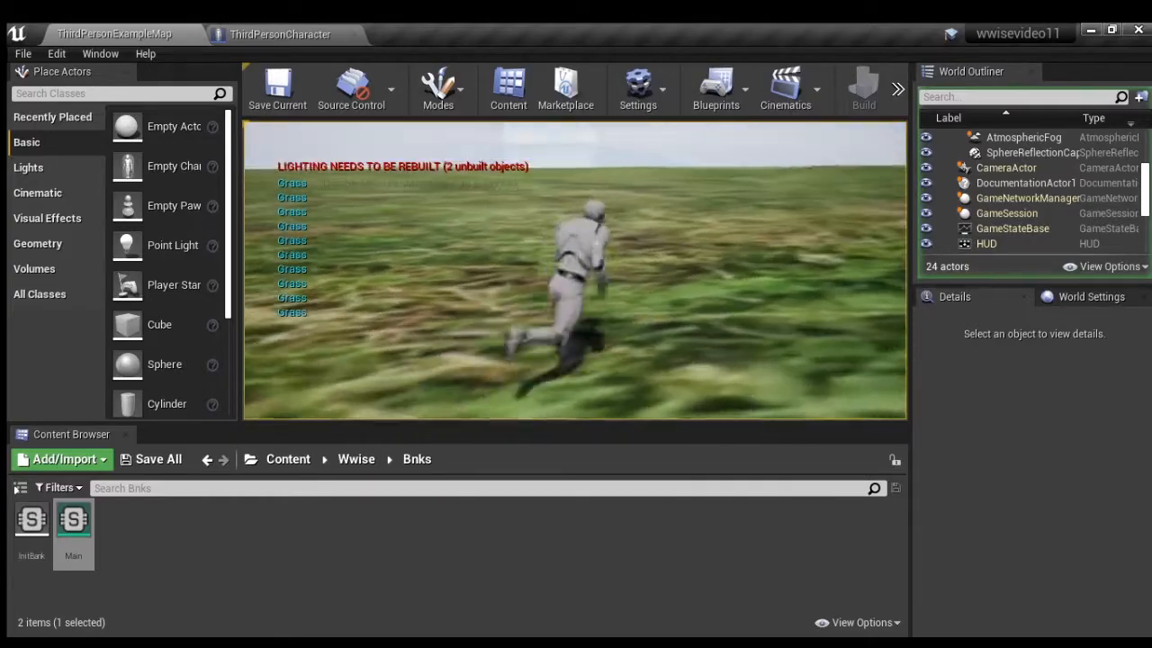
pyautogui.press('a')
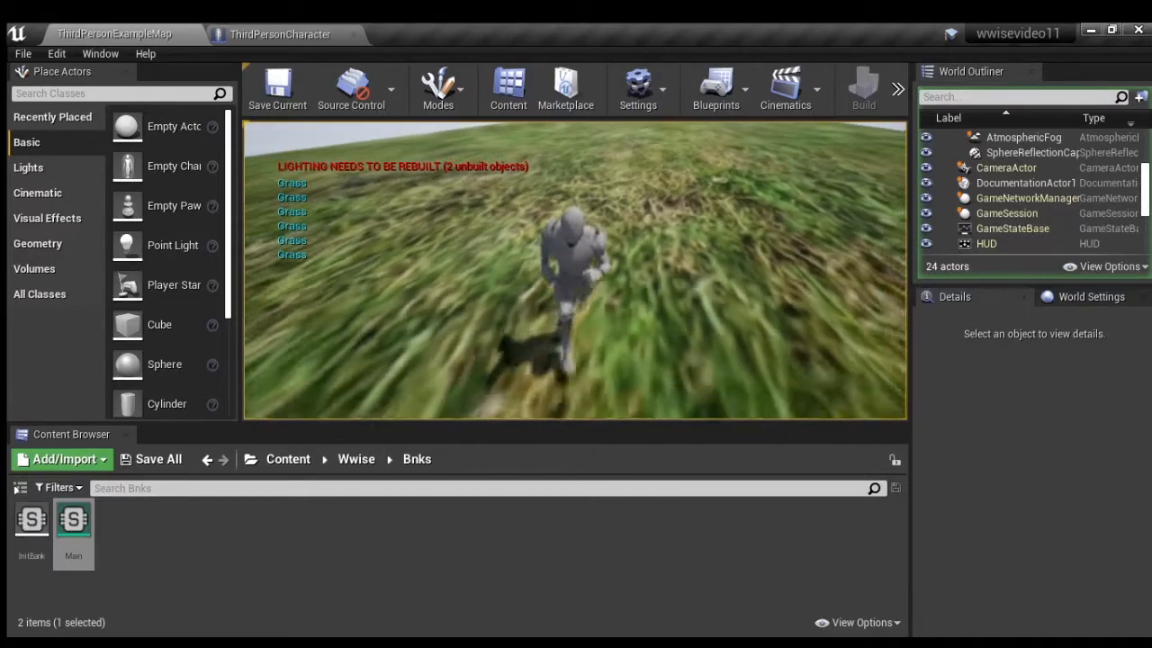
pyautogui.press('a')
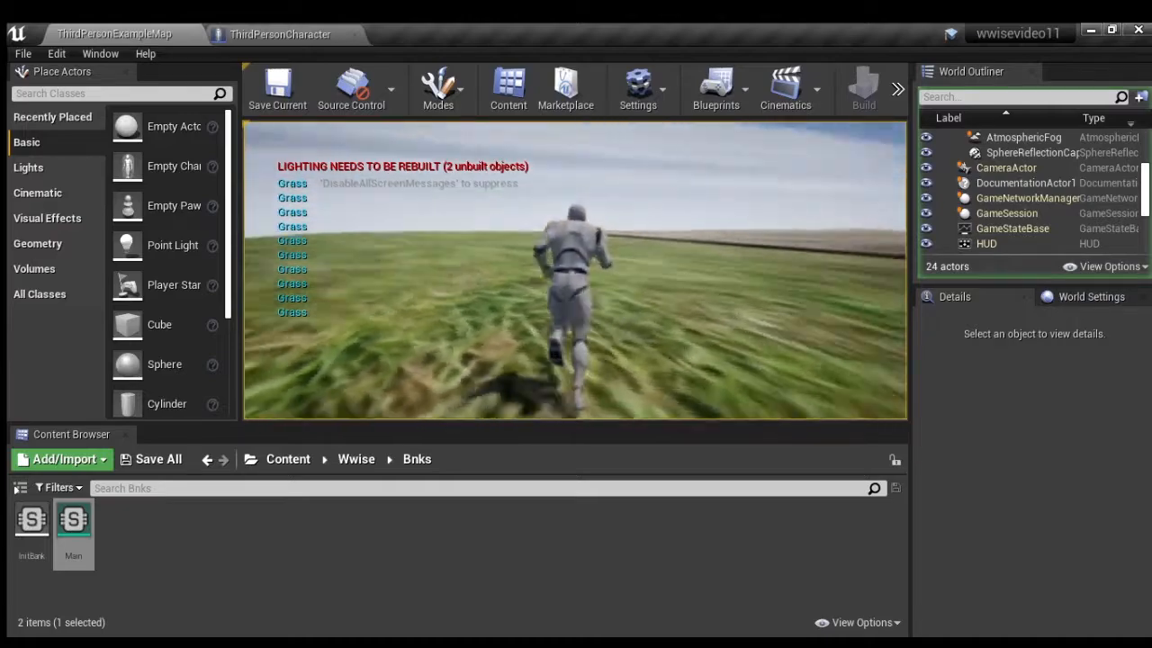
pyautogui.press('d')
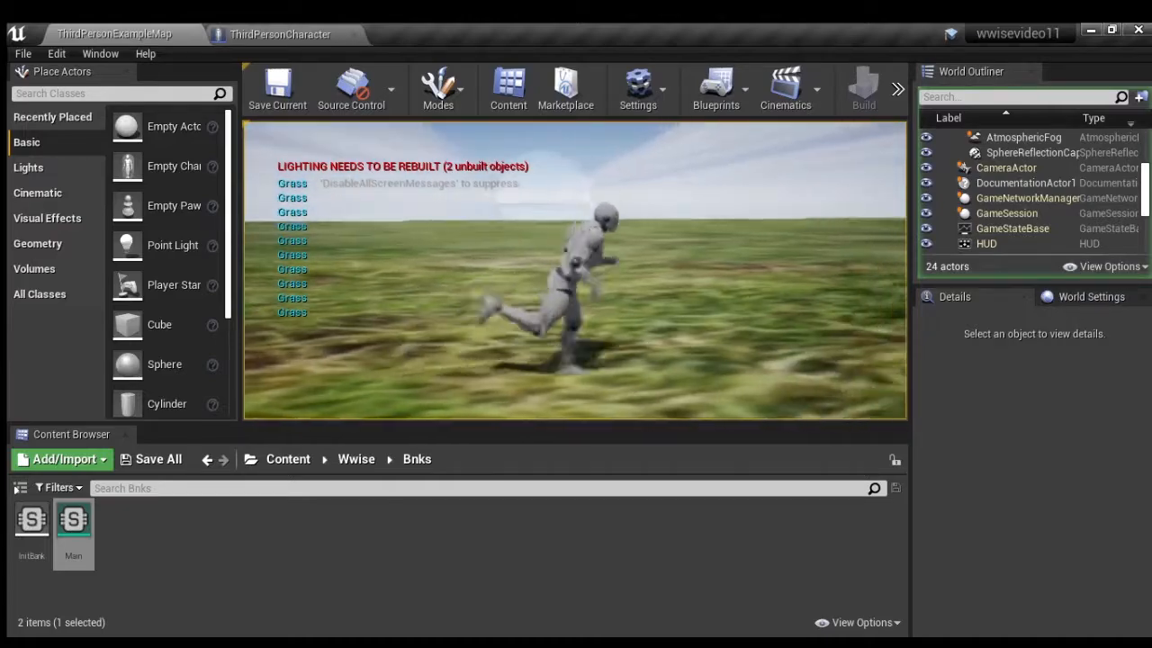
pyautogui.press('w')
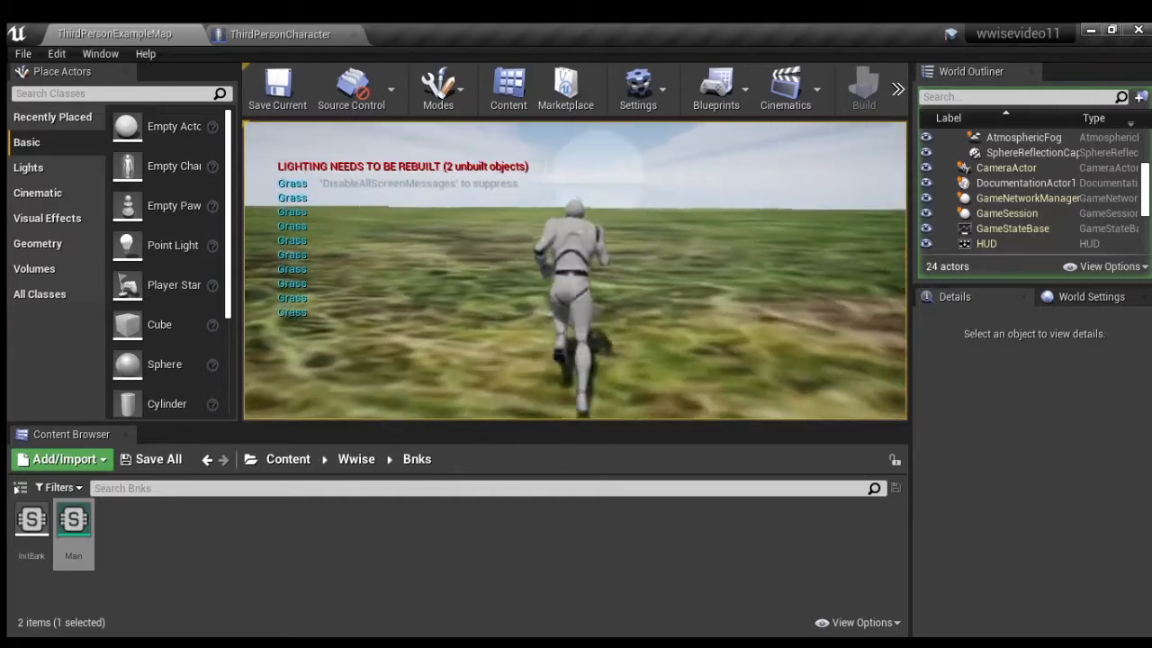
pyautogui.press('d')
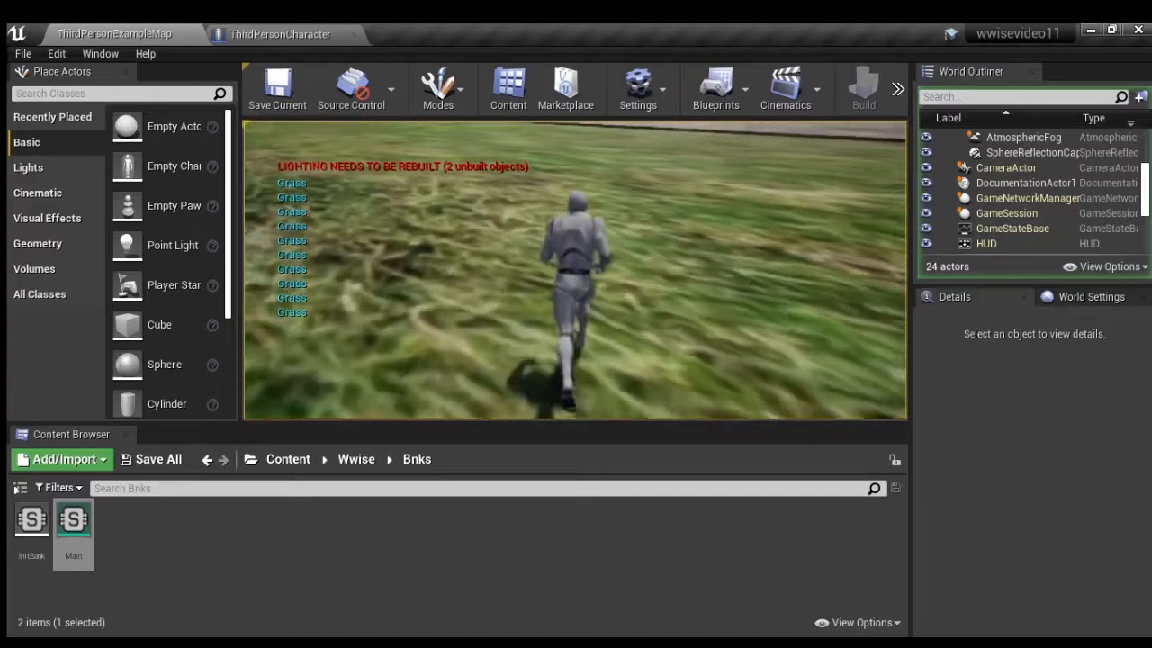
pyautogui.hotkey('shift', 'F1')
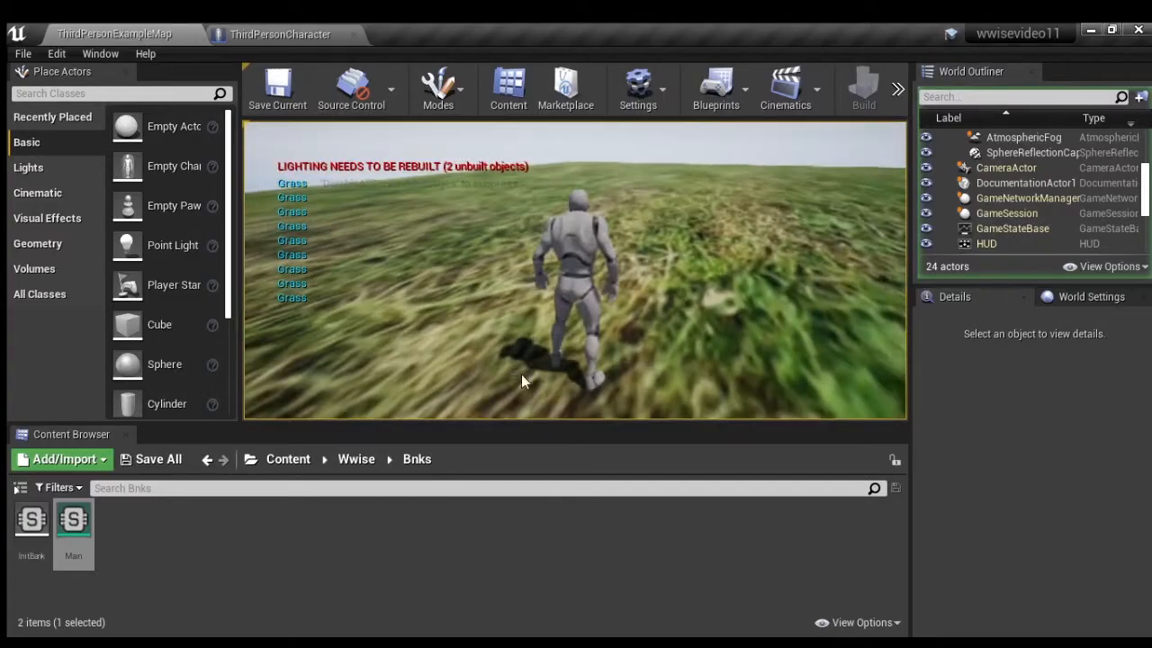
pyautogui.press('Escape')
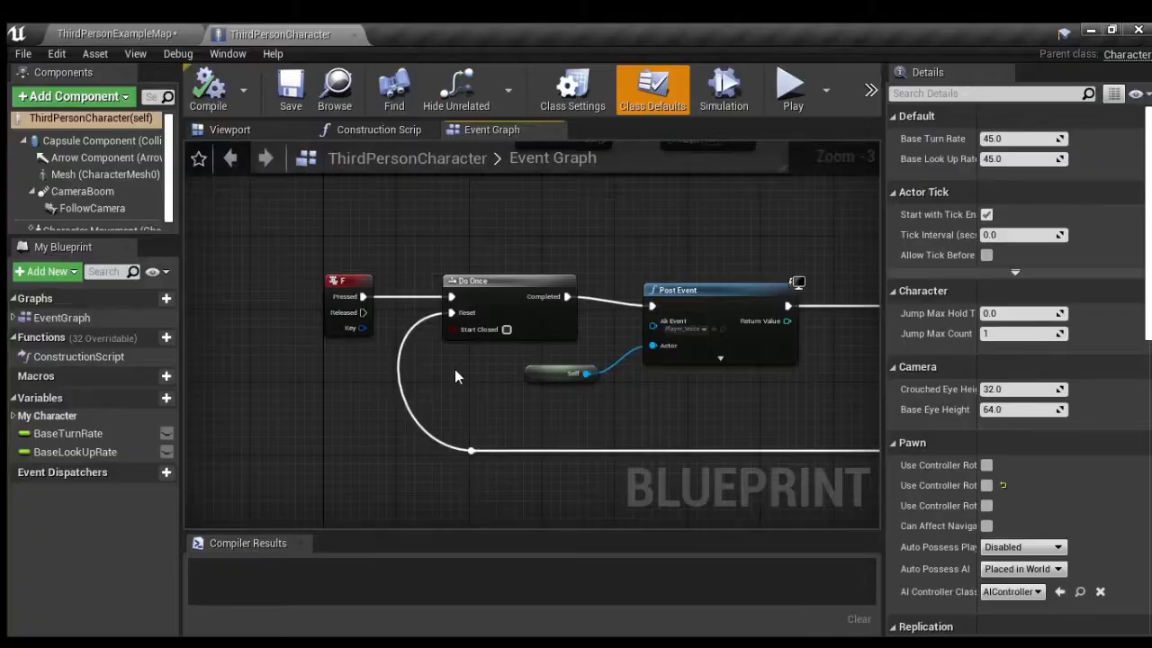
# Review the F key event and its Do Once node in the ThirdPersonCharacter Event Graph.
pyautogui.moveTo(454, 369); pyautogui.dragTo(558, 402, button='right')
pyautogui.scroll(2, 524, 376)
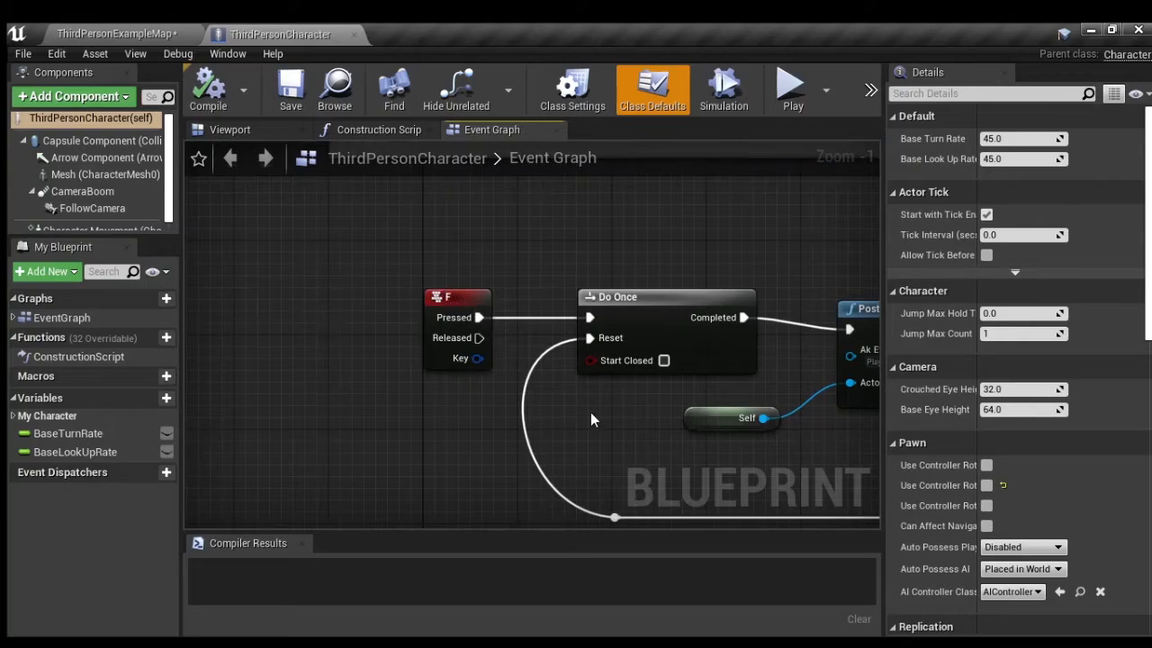
pyautogui.moveTo(467, 311); pyautogui.dragTo(287, 280, button='right')
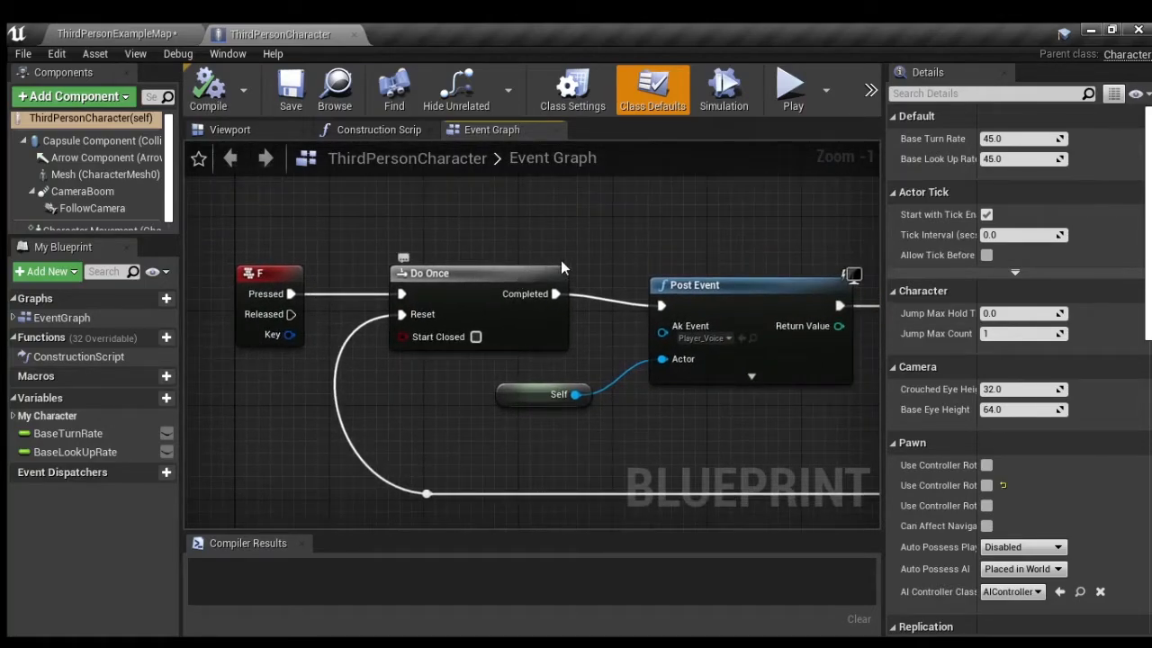
# Examine the Post Event node that posts the Player_Voice event on Self.
pyautogui.moveTo(612, 226); pyautogui.dragTo(383, 248, button='right')
pyautogui.scroll(-1, 383, 249)
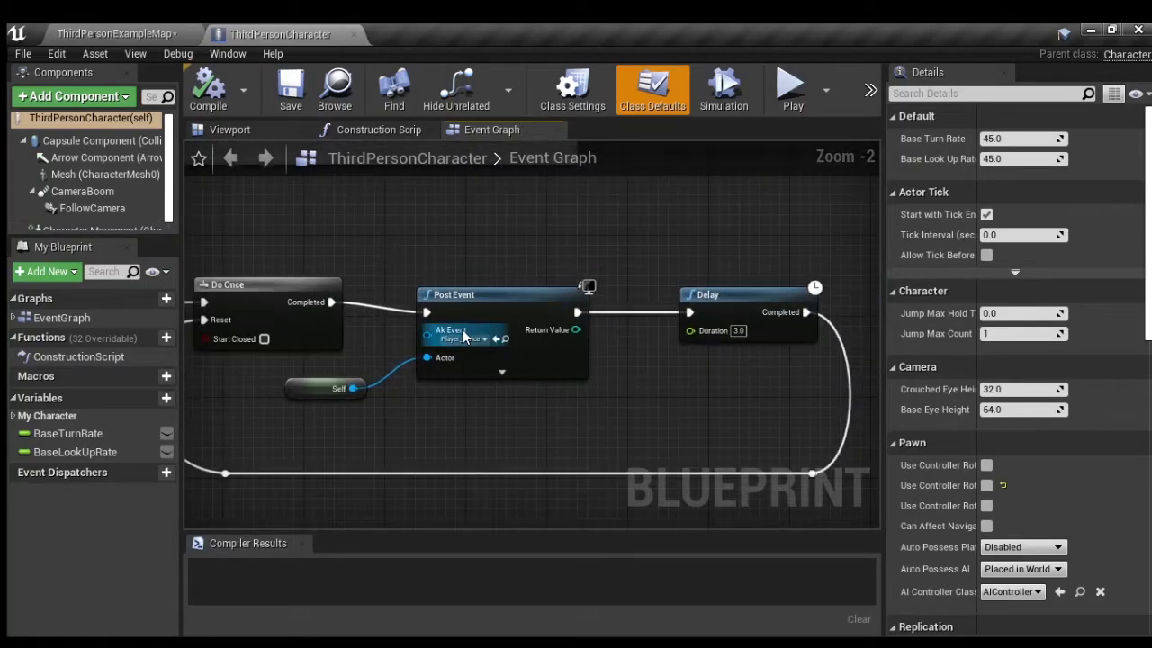
pyautogui.scroll(2, 484, 342)
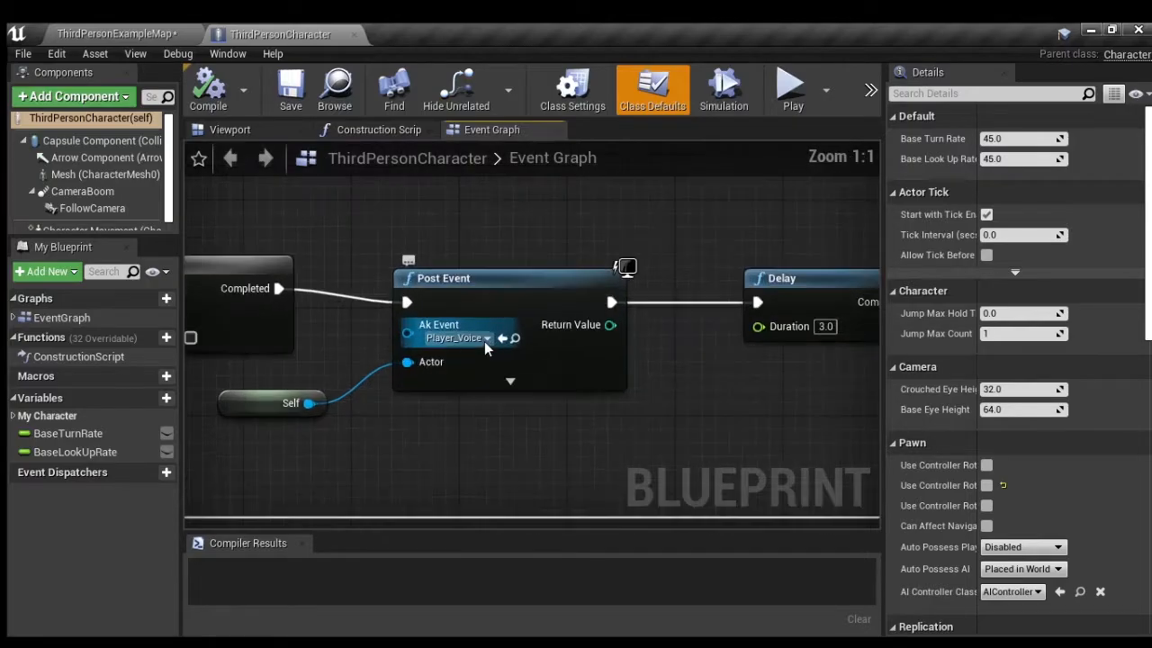
pyautogui.moveTo(706, 372); pyautogui.dragTo(743, 294, button='right')
pyautogui.scroll(-1, 742, 294)
pyautogui.moveTo(697, 306); pyautogui.dragTo(658, 387, button='right')
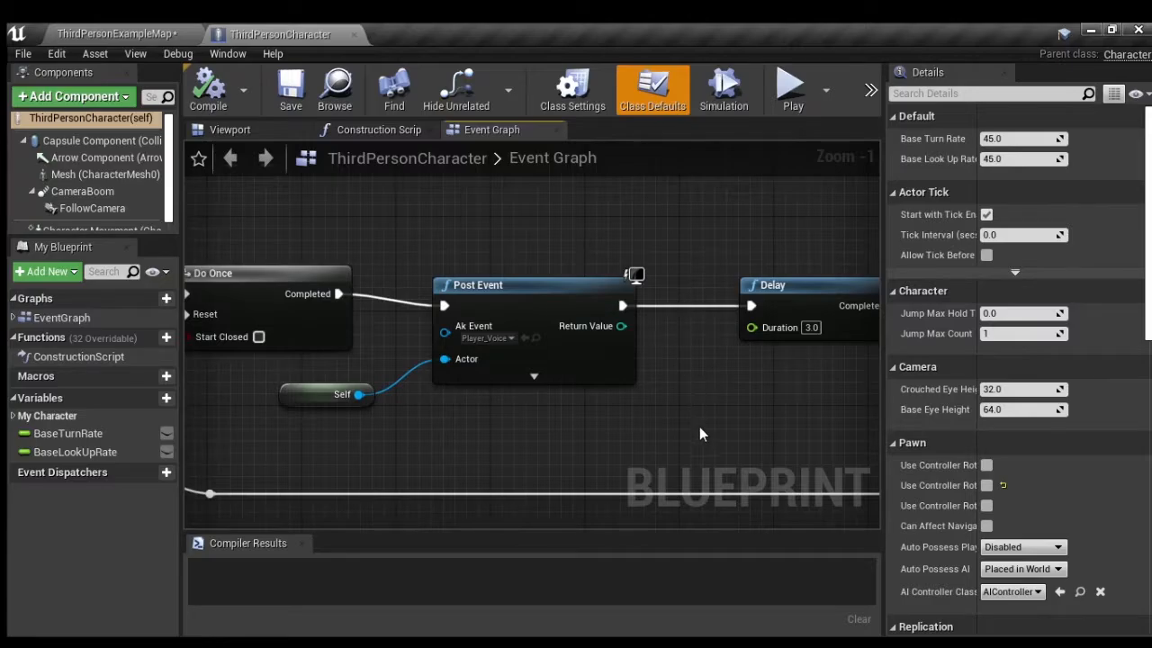
# Examine the Delay node after Post Event and its return connection to the Do Once reset.
pyautogui.moveTo(700, 430); pyautogui.dragTo(681, 381, button='right')
pyautogui.scroll(-1, 681, 382)
pyautogui.moveTo(540, 383); pyautogui.dragTo(431, 376, button='right')
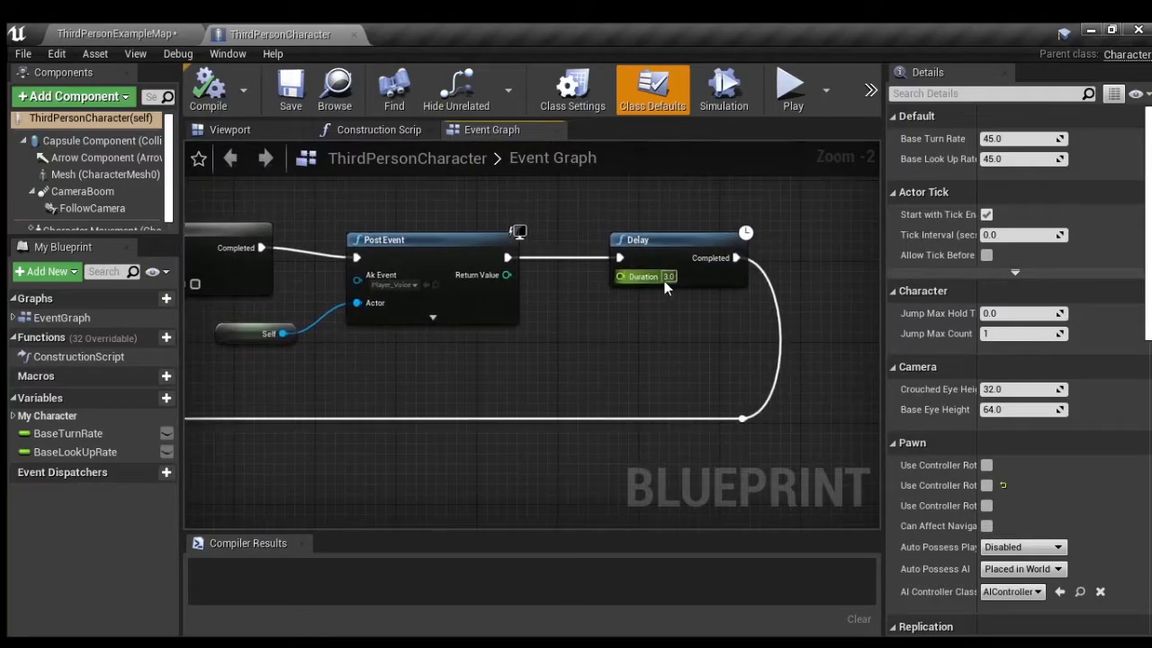
pyautogui.moveTo(548, 348); pyautogui.dragTo(767, 367, button='right')
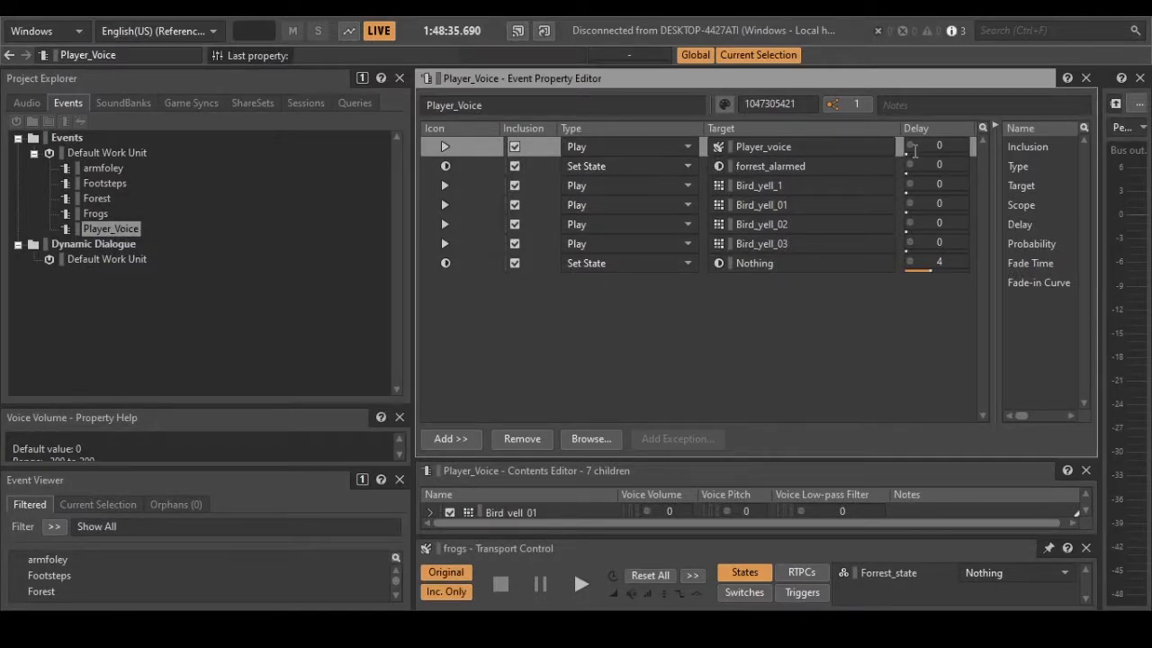
# Switch to Wwise, widen the Player_Voice event's action list, and view the sound objects in the Actor-Mixer Hierarchy.
pyautogui.moveTo(990, 241); pyautogui.dragTo(1014, 241)
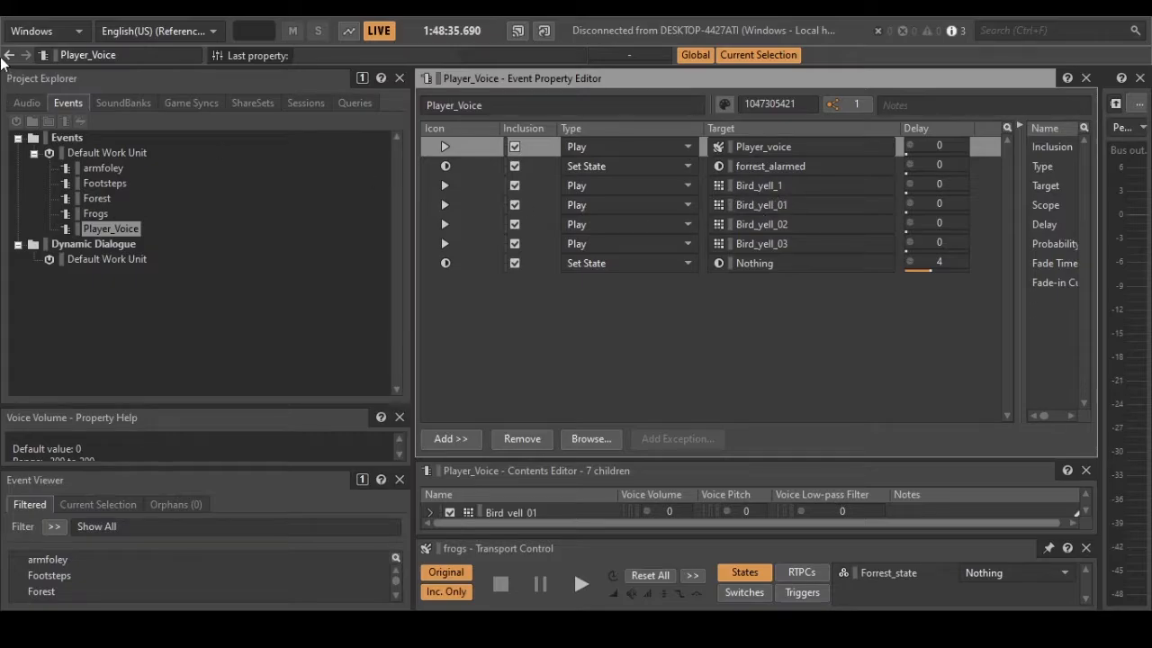
pyautogui.click(26, 104)
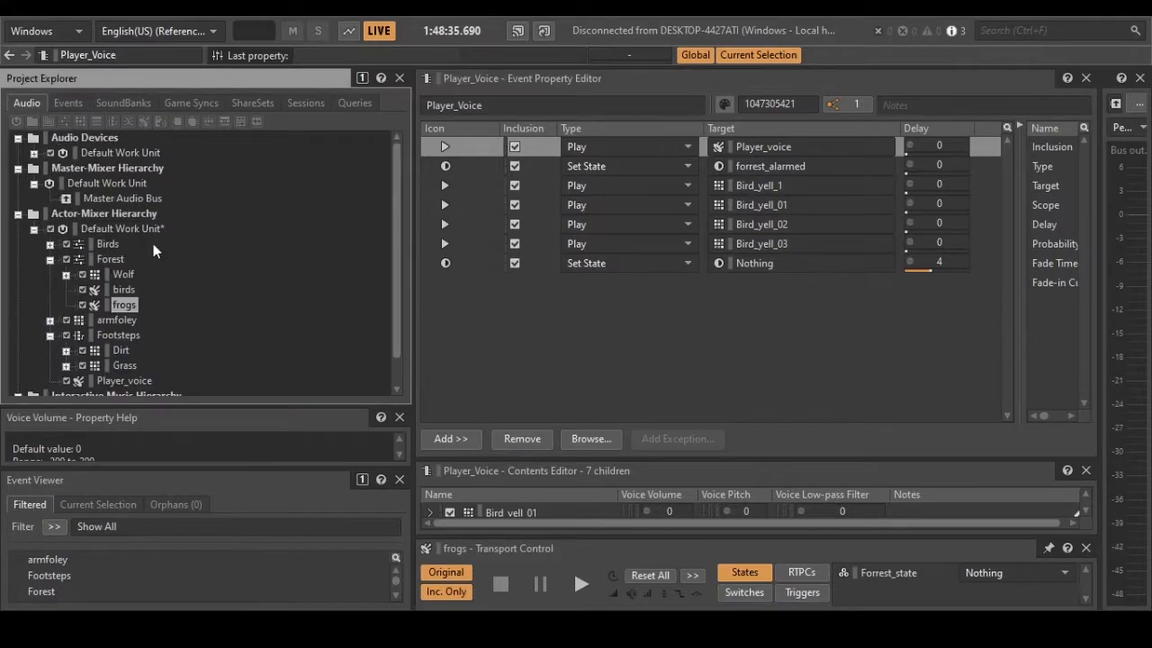
pyautogui.scroll(-1, 116, 304)
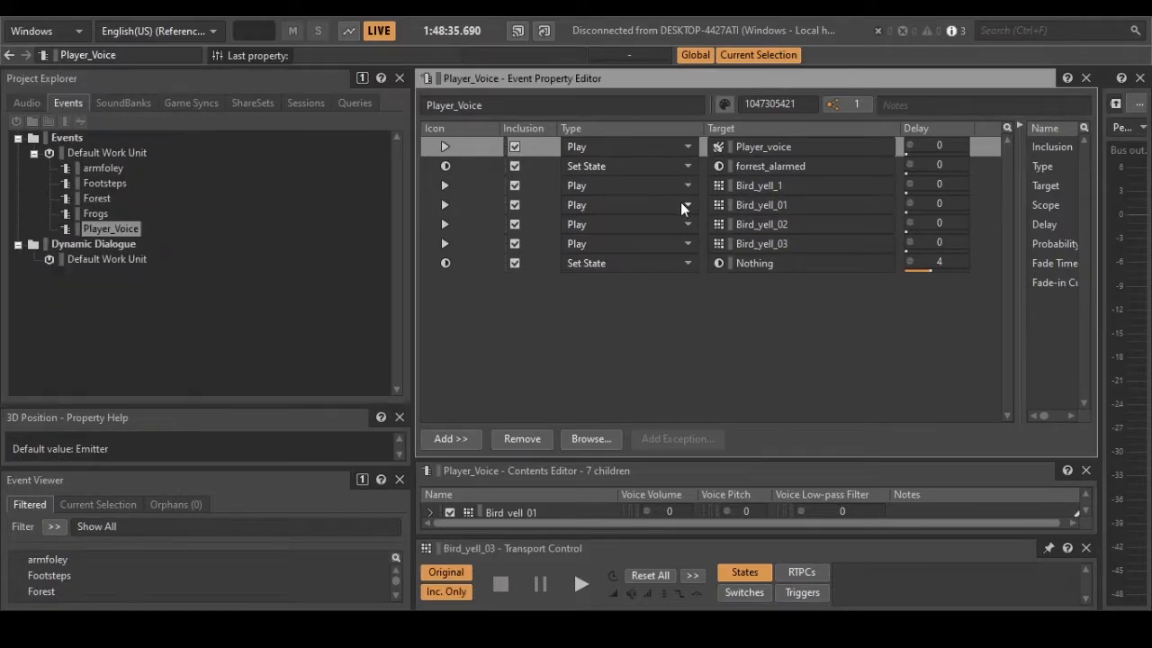
# Review the Bird_yell_1, Bird_yell_01, Bird_yell_02 and Bird_yell_03 play actions in the Player_Voice event.
pyautogui.click(738, 188)
pyautogui.click(753, 212)
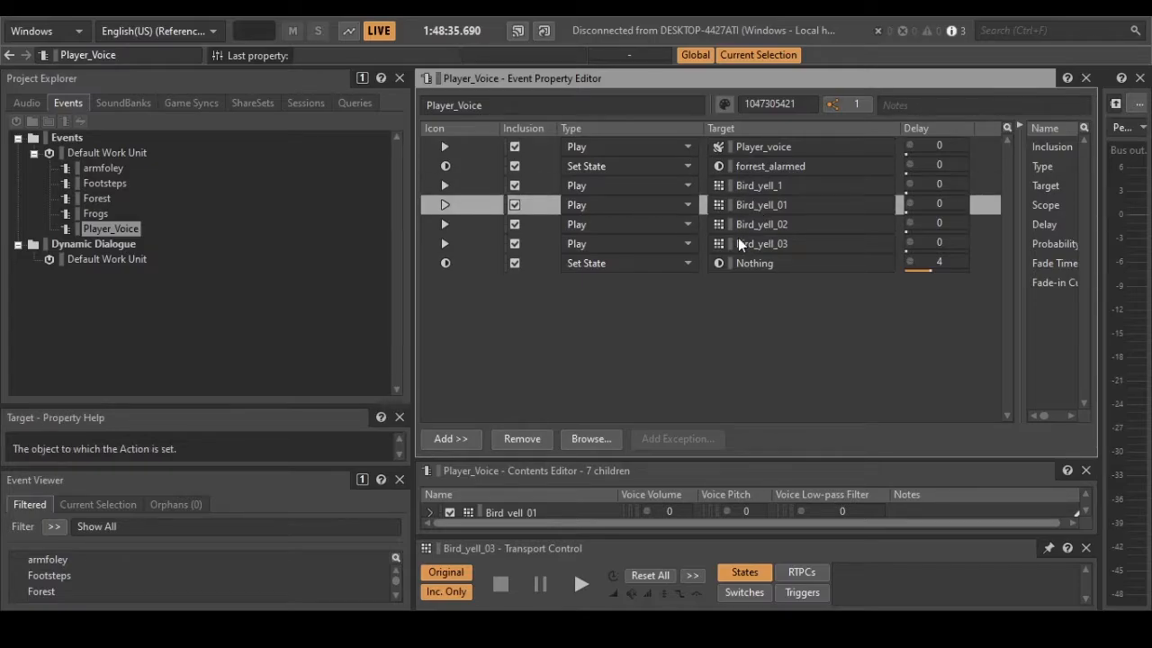
pyautogui.click(738, 226)
pyautogui.click(748, 245)
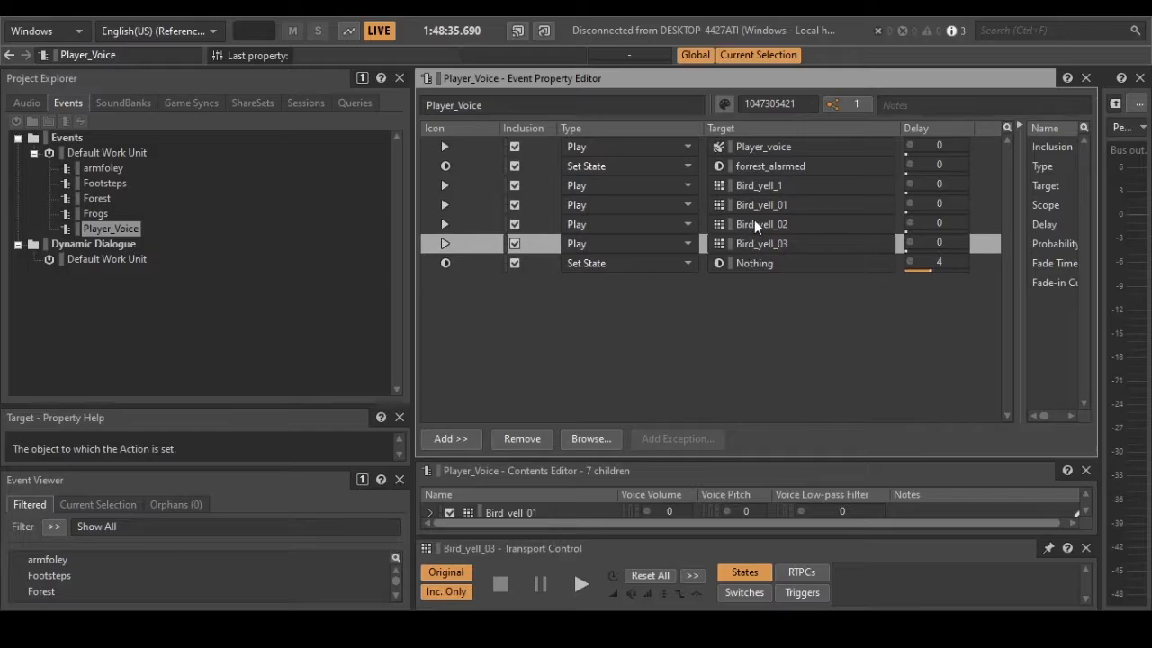
pyautogui.click(756, 219)
pyautogui.click(771, 207)
pyautogui.click(775, 184)
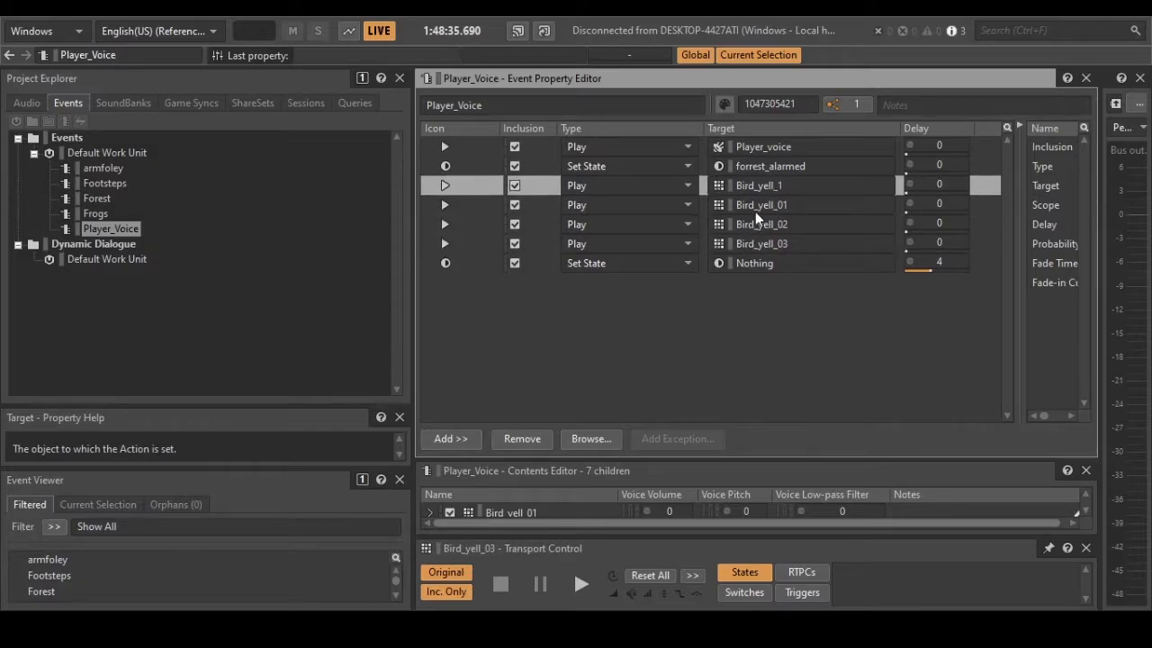
pyautogui.click(754, 239)
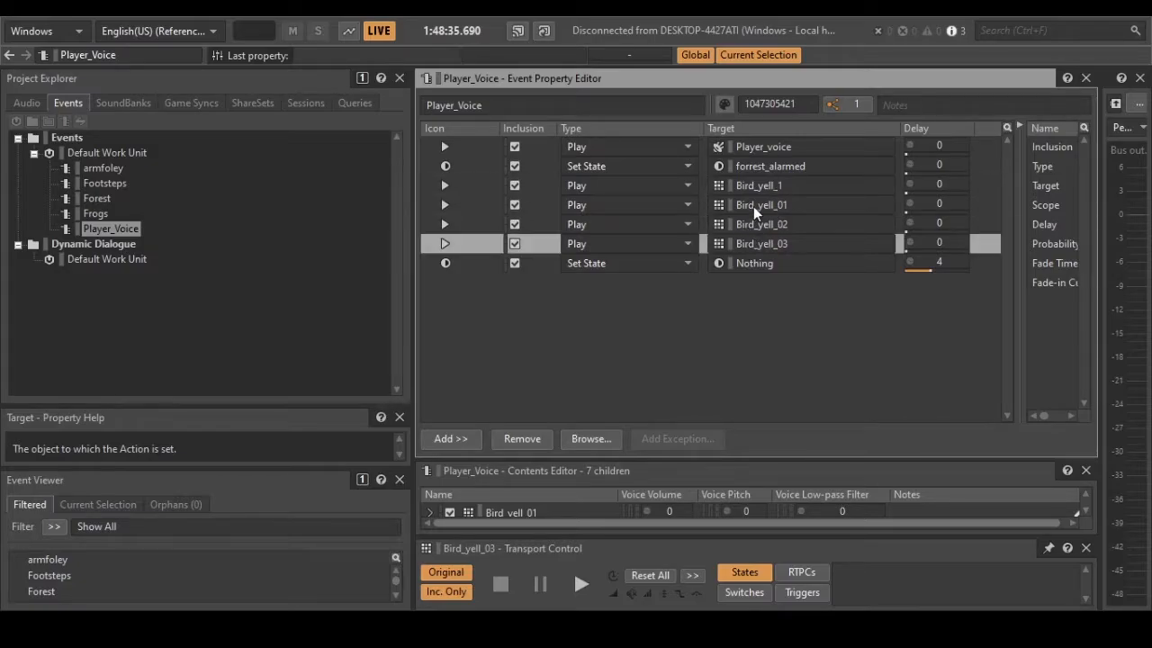
pyautogui.click(747, 223)
pyautogui.click(746, 204)
pyautogui.click(764, 185)
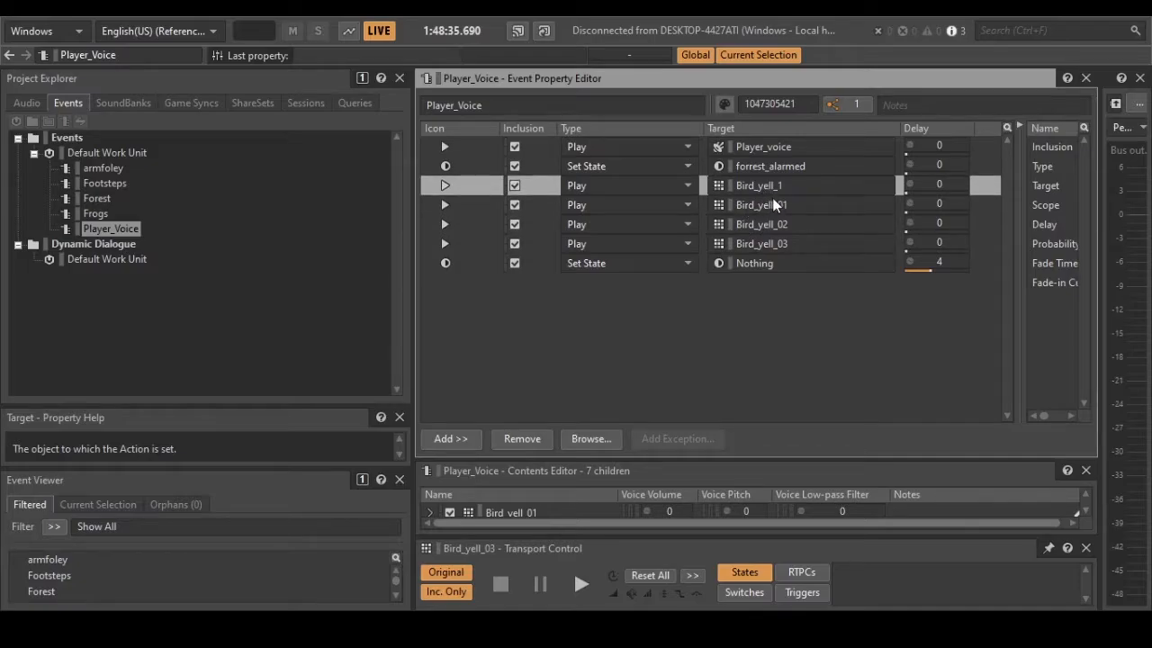
pyautogui.click(754, 244)
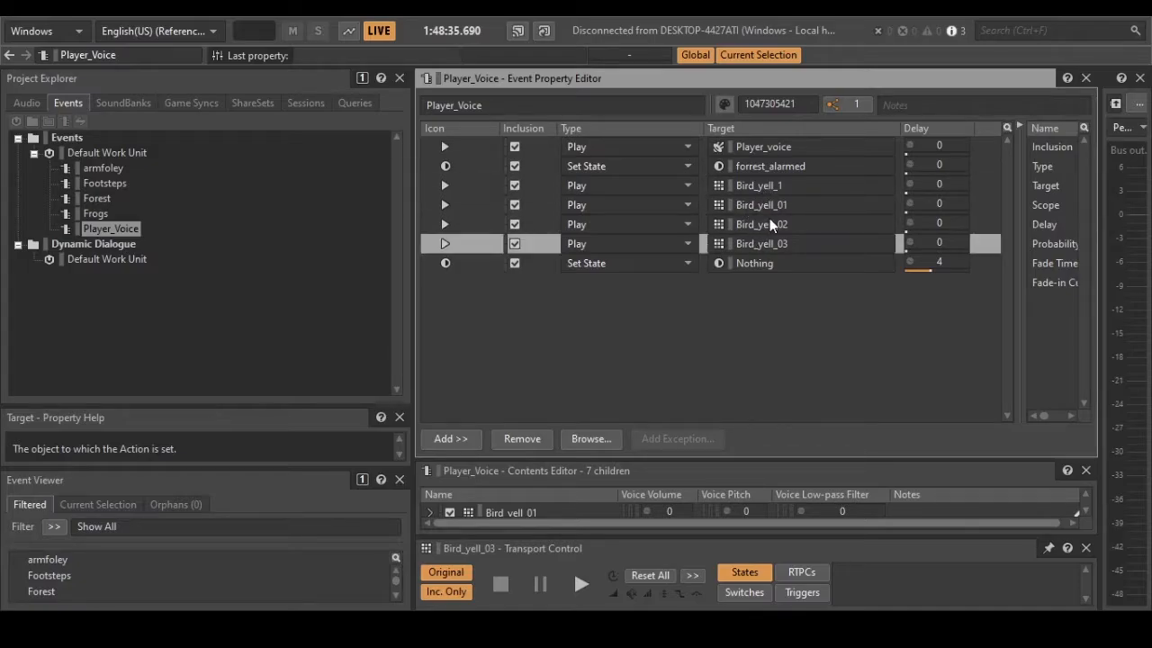
pyautogui.click(767, 222)
pyautogui.click(776, 207)
pyautogui.click(775, 187)
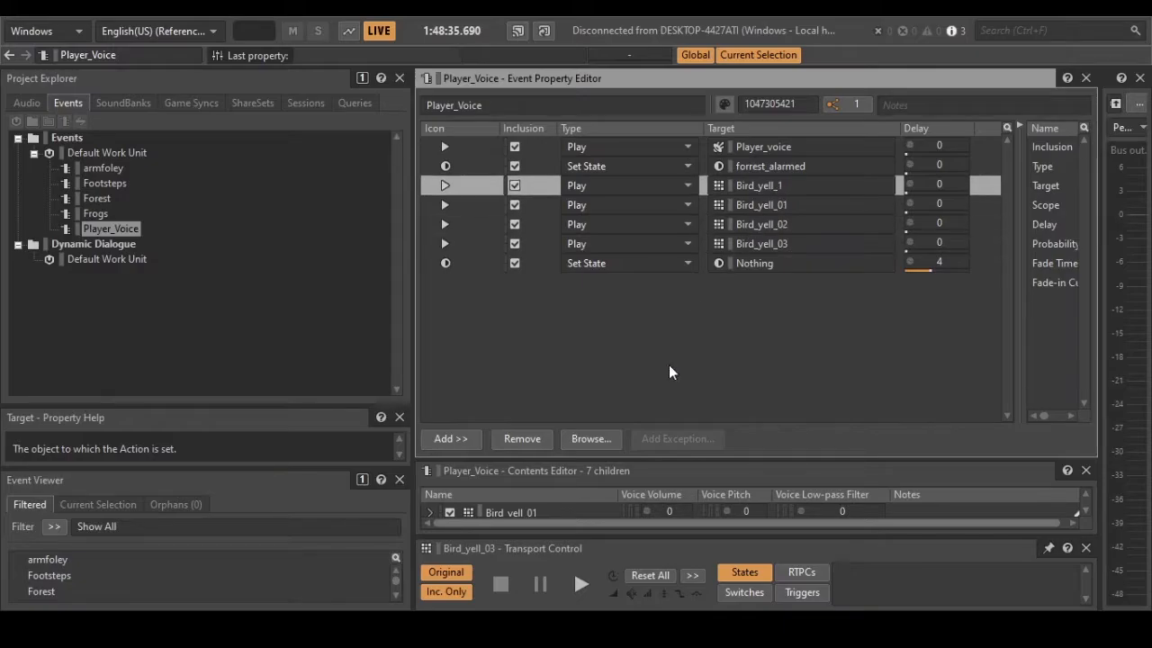
pyautogui.click(746, 243)
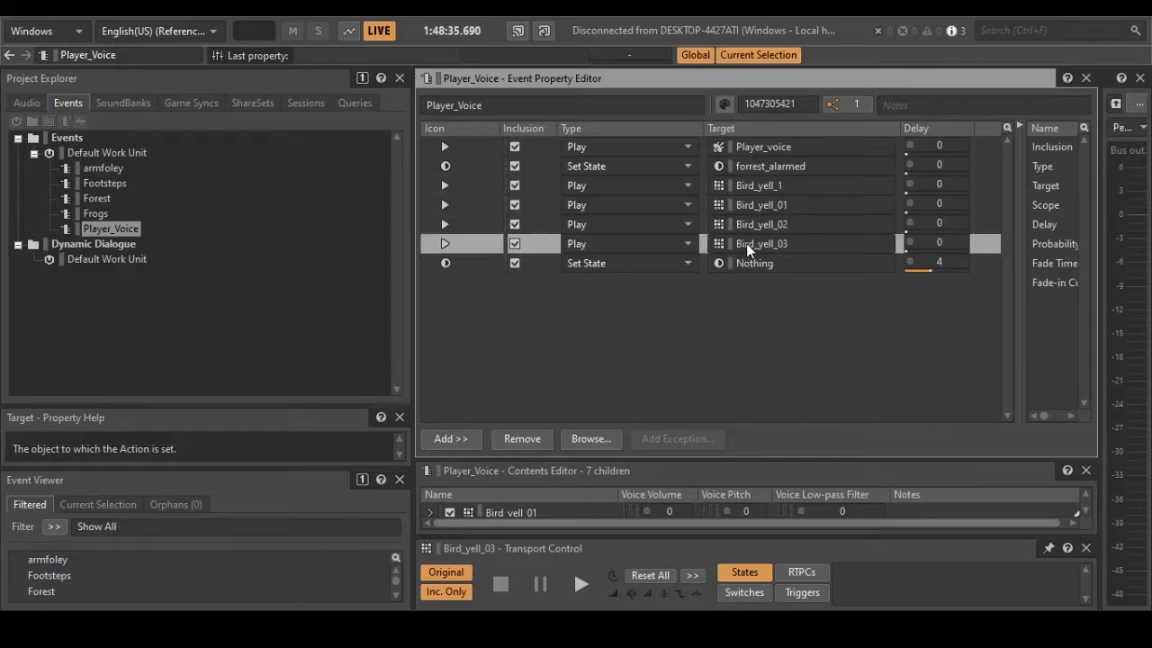
# Select the Bird_yell_02 and Bird_yell_01 actions in the Player_Voice event and audition Bird_yell_01.
pyautogui.click(763, 223)
pyautogui.click(779, 209)
pyautogui.press('space')
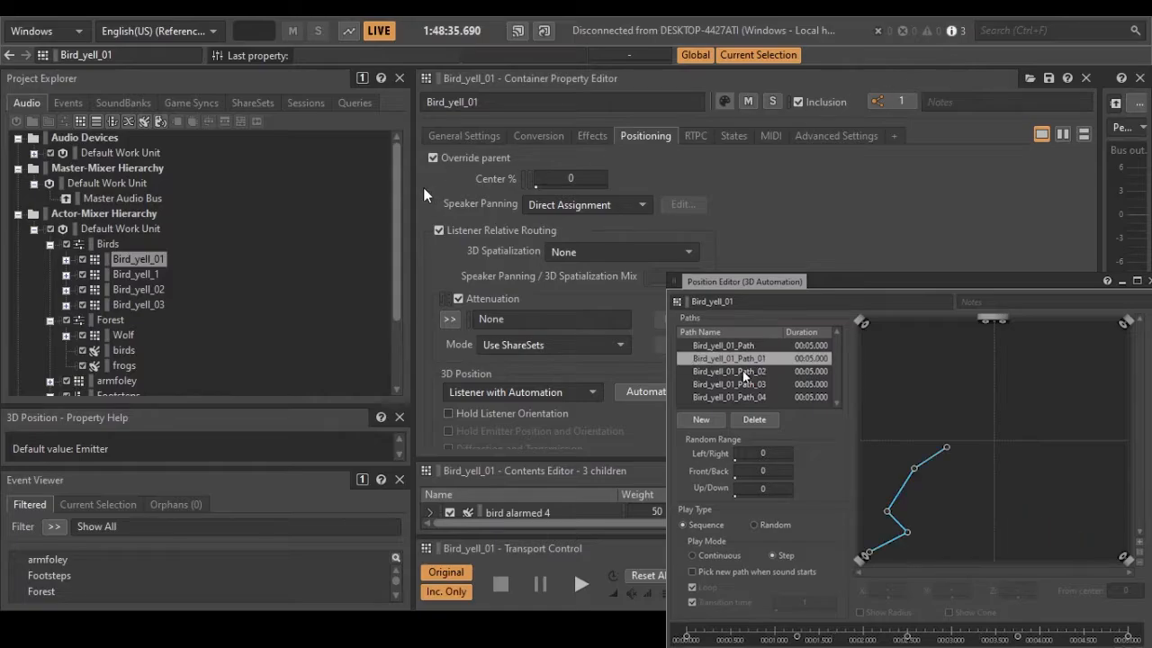
# Review the Positioning settings of Bird_yell_1, Bird_yell_02 and Bird_yell_03 and a 3D automation path of Bird_yell_01.
pyautogui.click(137, 273)
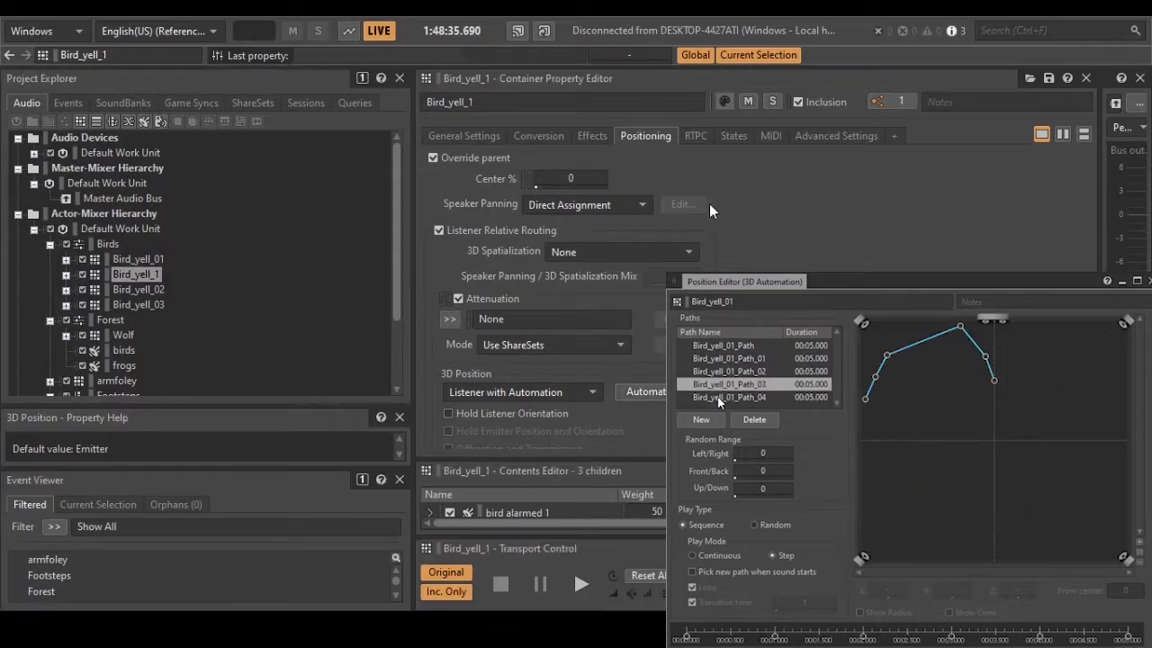
pyautogui.press('Down')
pyautogui.press('Down')
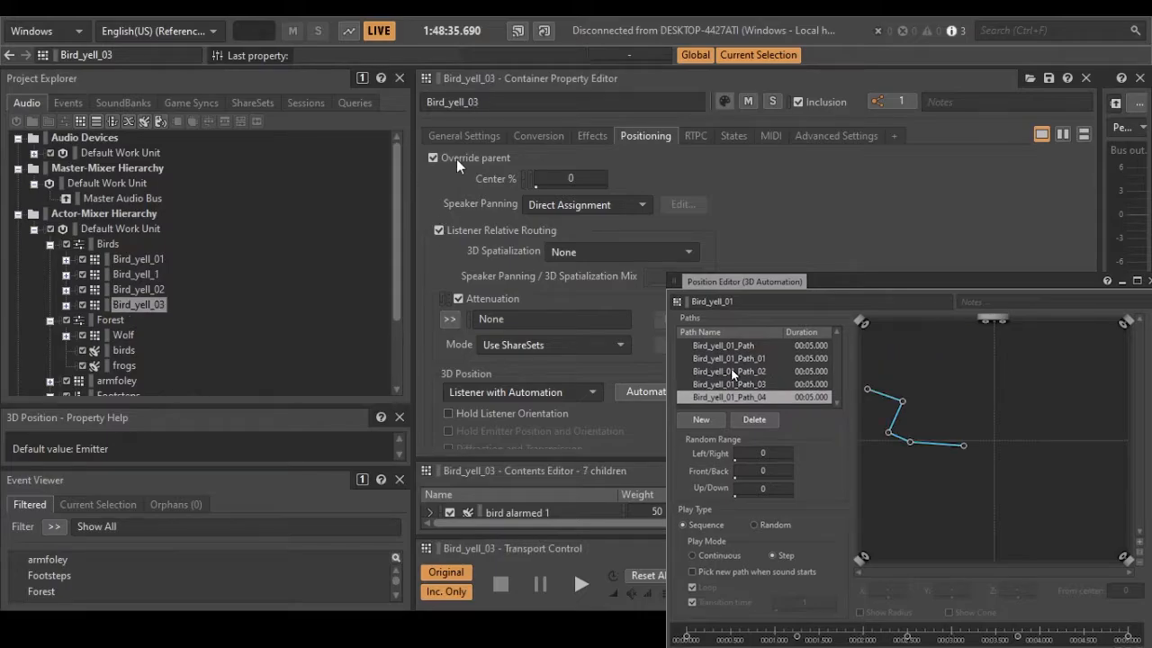
pyautogui.click(743, 346)
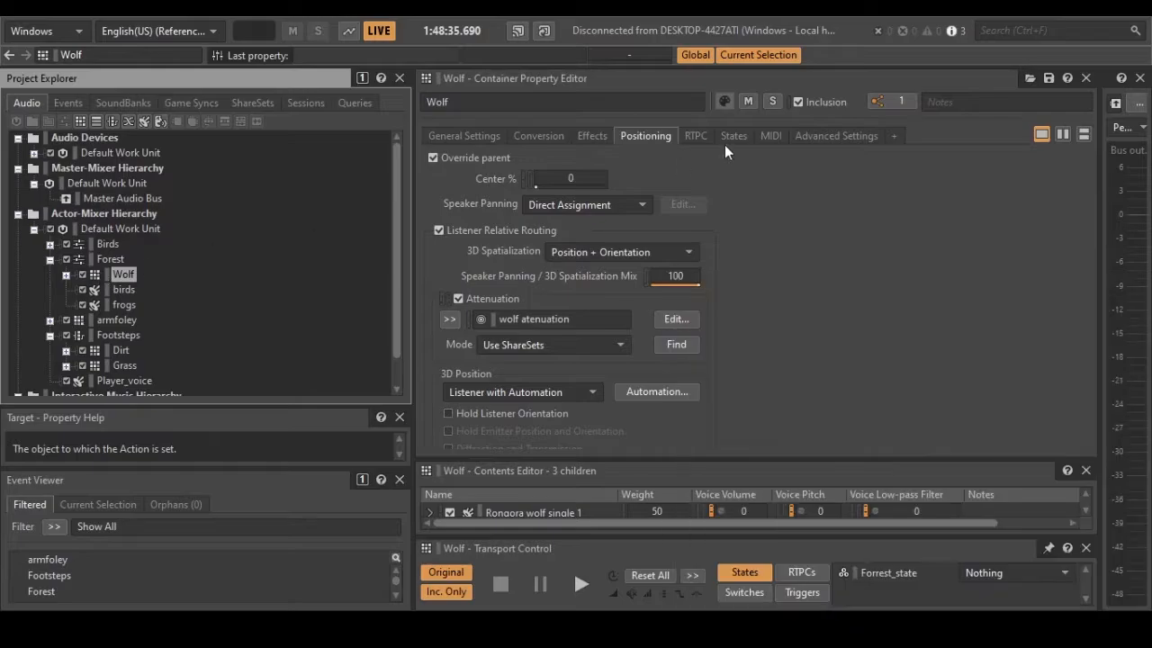
# Examine the Forrest_state voice volume settings of the Wolf, birds and frogs sounds and their parent Forest actor-mixer.
pyautogui.click(741, 132)
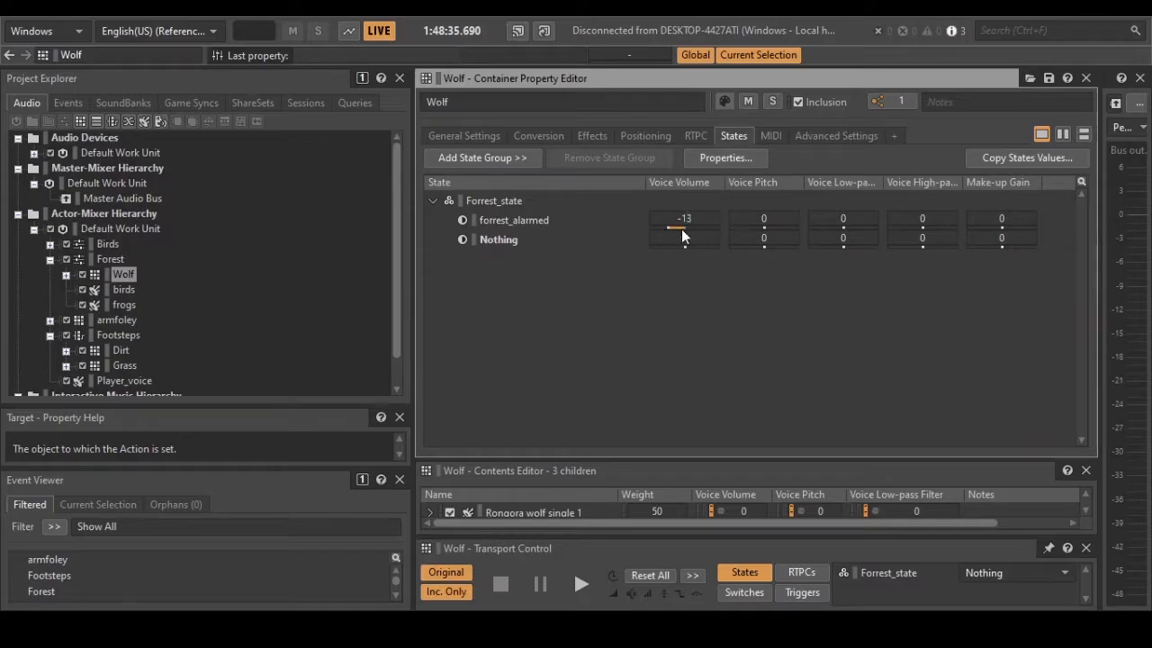
pyautogui.click(124, 288)
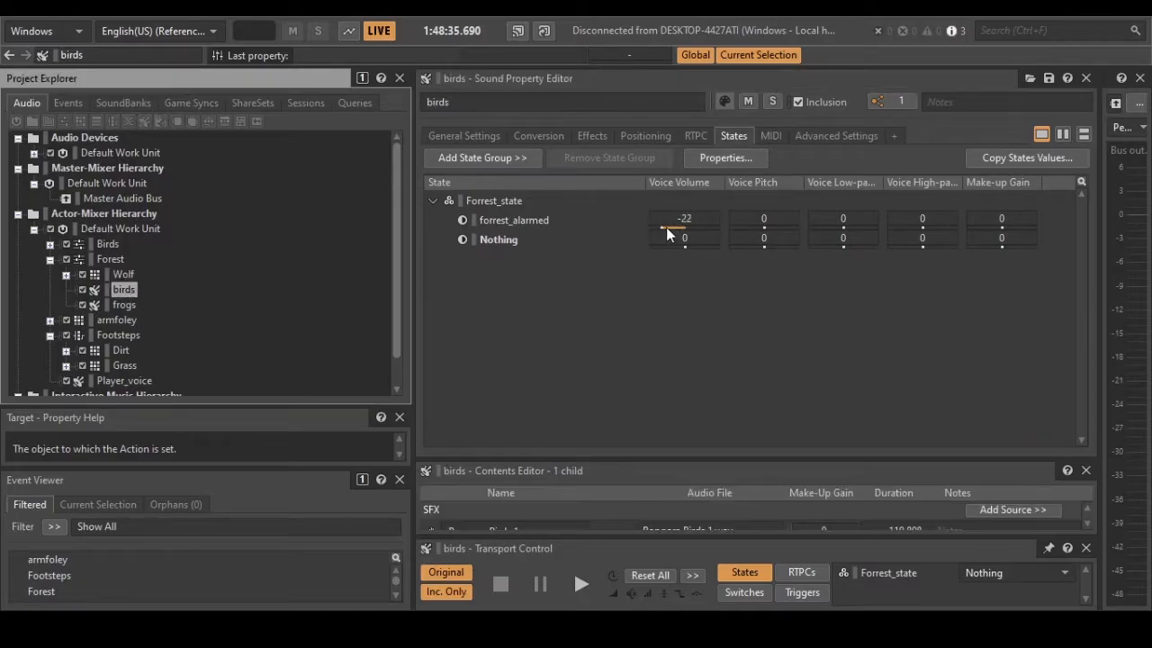
pyautogui.click(124, 305)
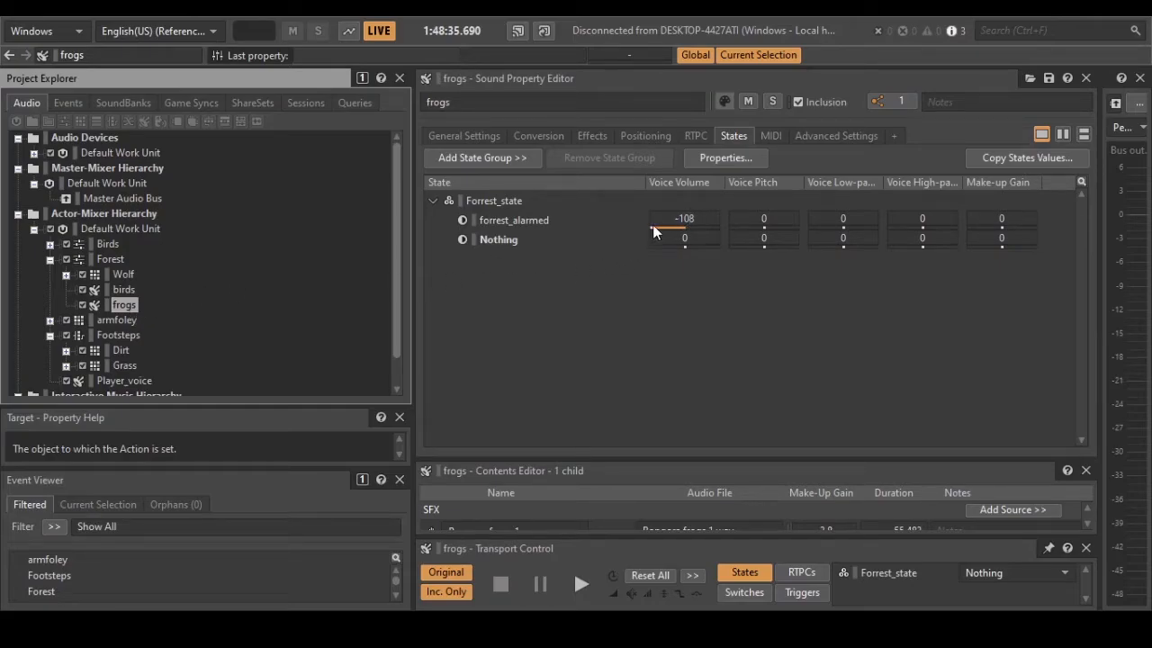
pyautogui.click(109, 259)
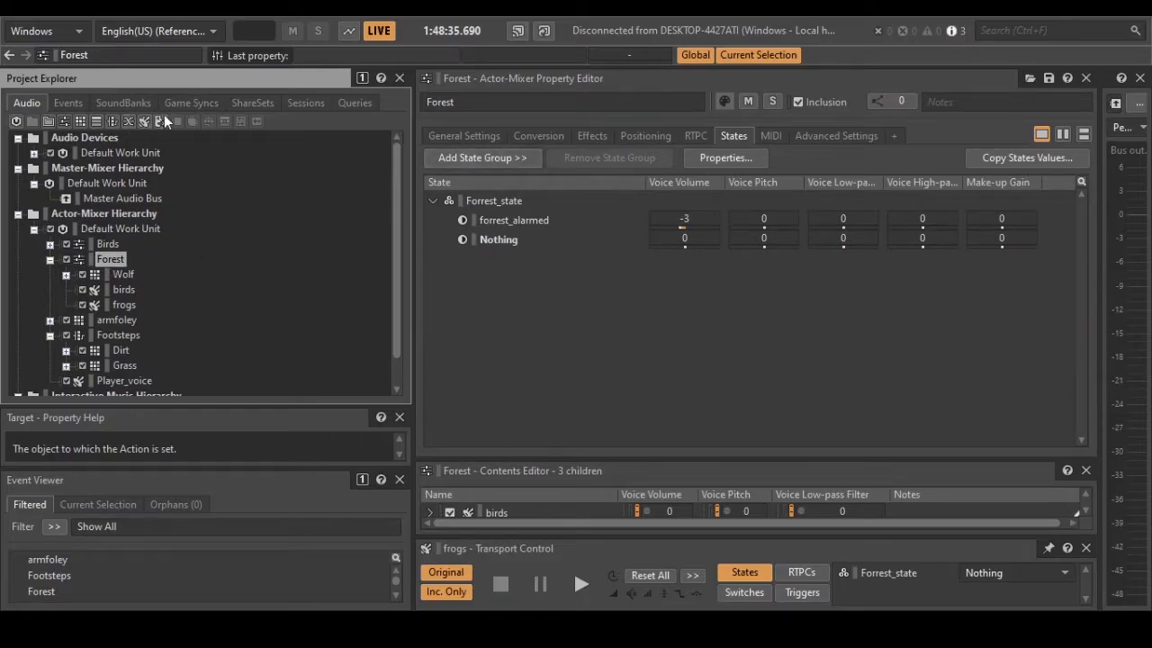
# Inspect the forrest_alarmed and Nothing states of the Forrest_state group, and reopen the Player_Voice event's action list.
pyautogui.click(205, 102)
pyautogui.click(122, 214)
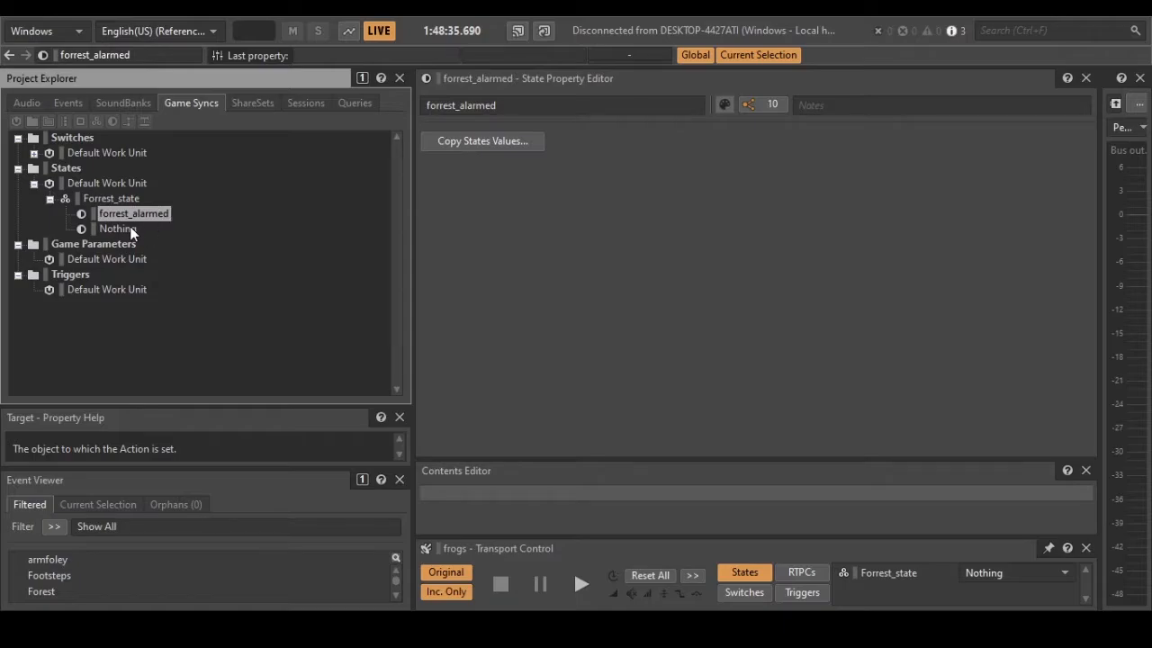
pyautogui.click(122, 229)
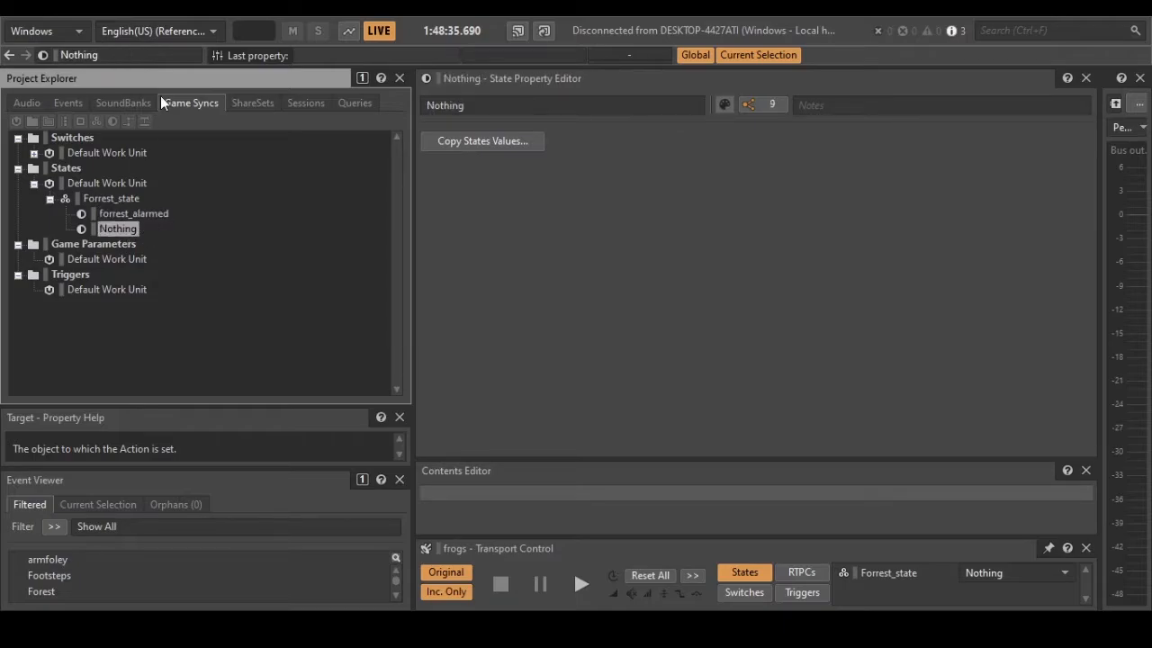
pyautogui.click(70, 104)
pyautogui.click(110, 229)
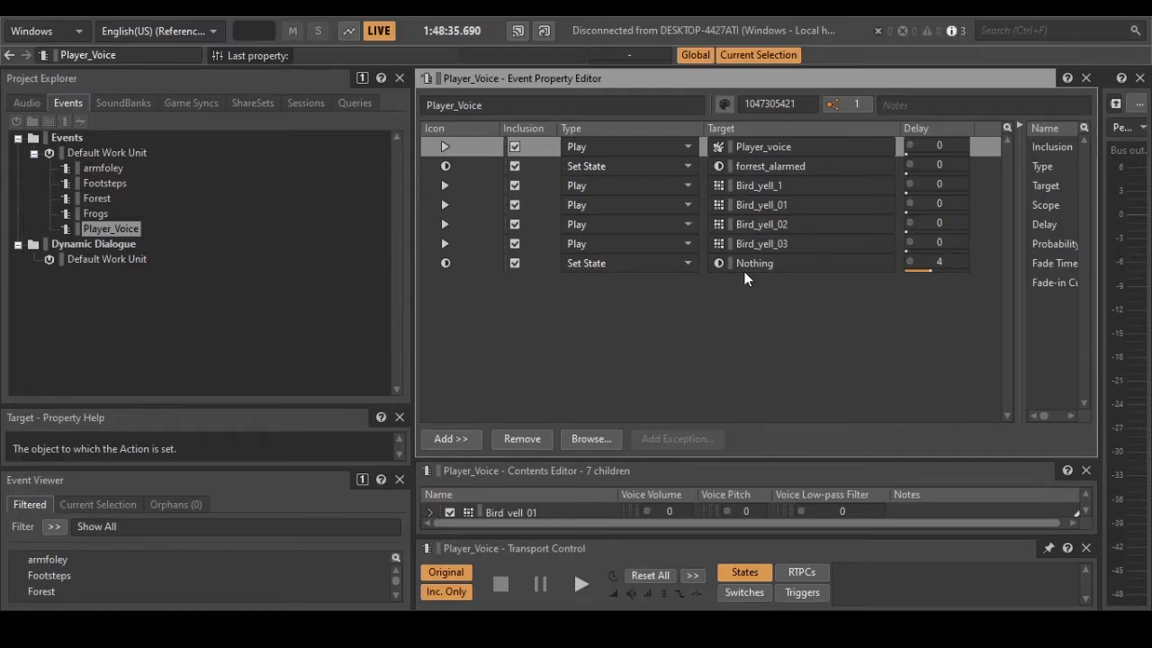
# Compare the forrest_alarmed and Nothing voice volumes across the Wolf, birds and frogs objects.
pyautogui.click(27, 104)
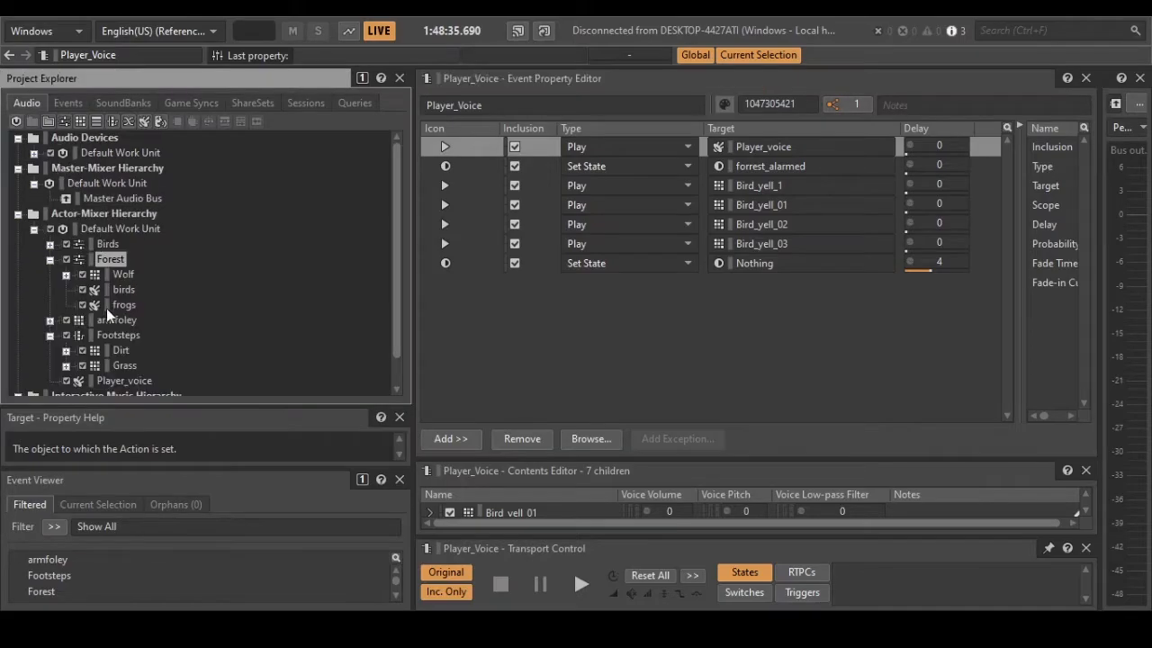
pyautogui.click(111, 275)
pyautogui.click(119, 290)
pyautogui.click(123, 305)
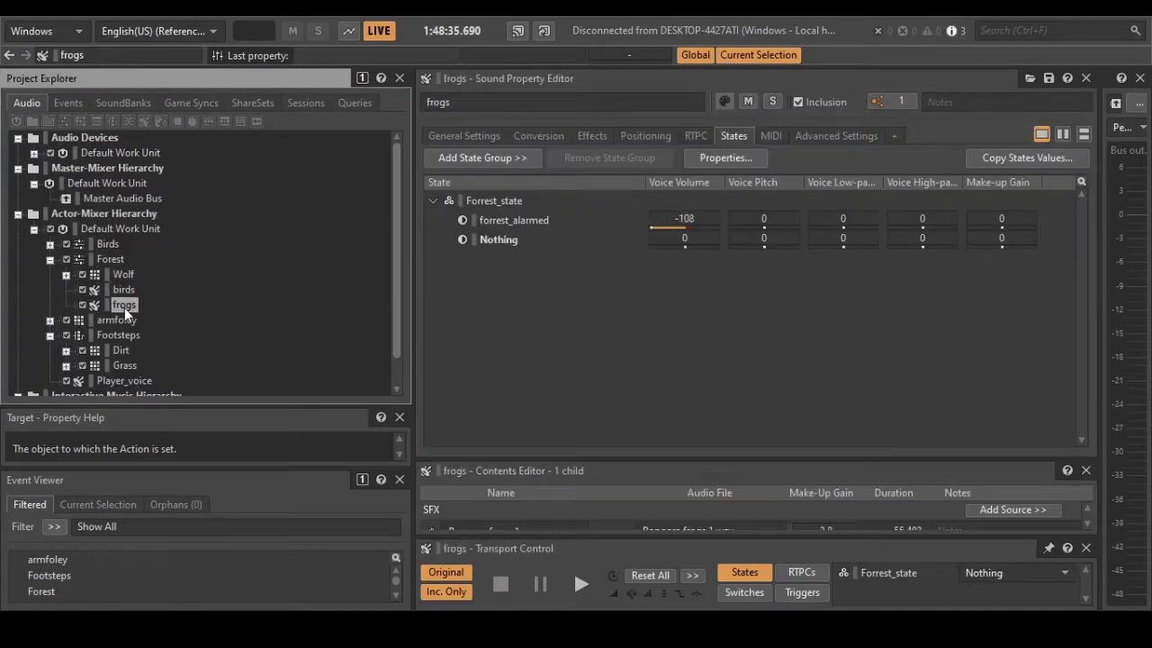
pyautogui.click(123, 290)
pyautogui.click(119, 277)
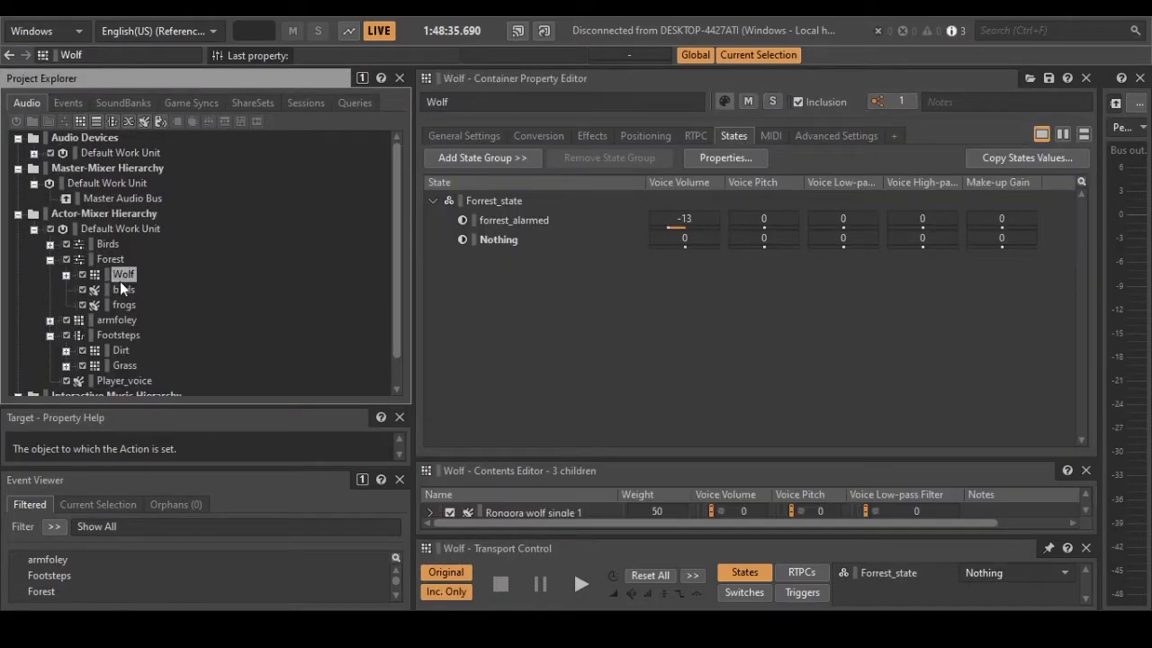
pyautogui.click(123, 305)
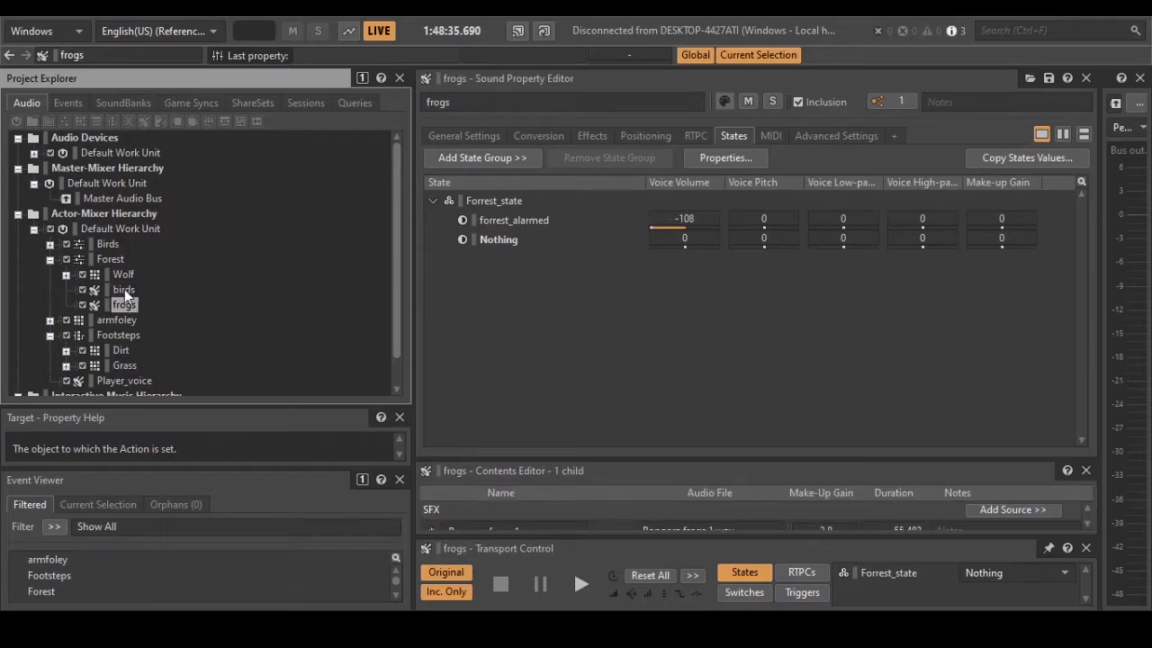
pyautogui.click(122, 275)
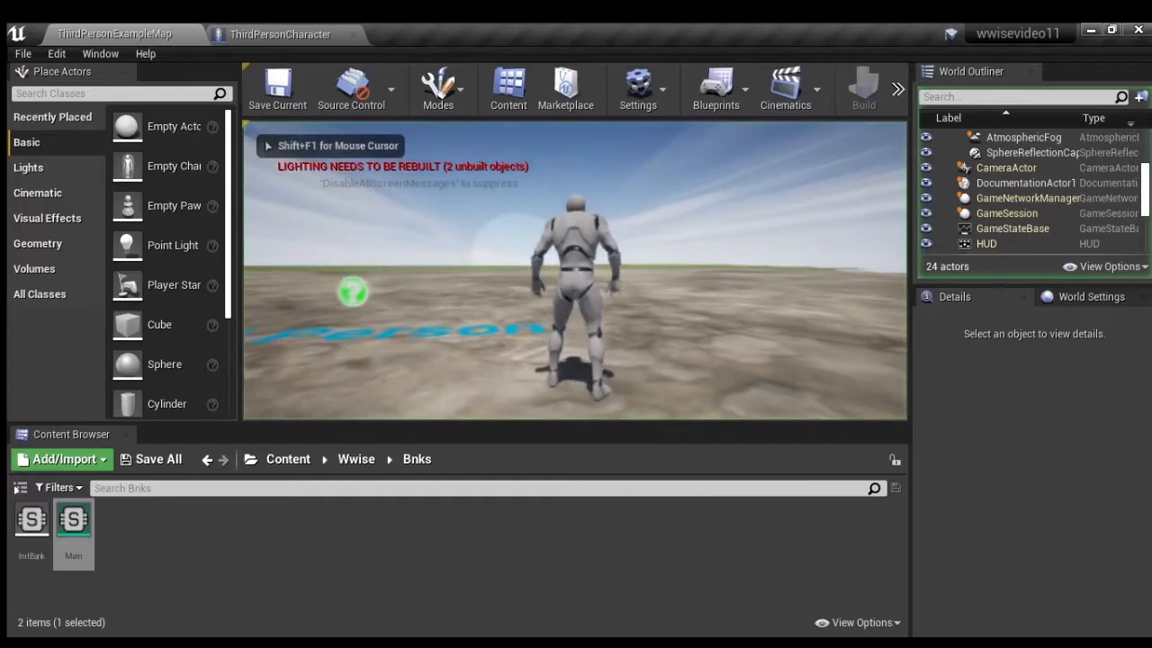
# Run the character around the dirt ground in the playing Unreal level to test the footsteps and forest audio.
pyautogui.press('s')
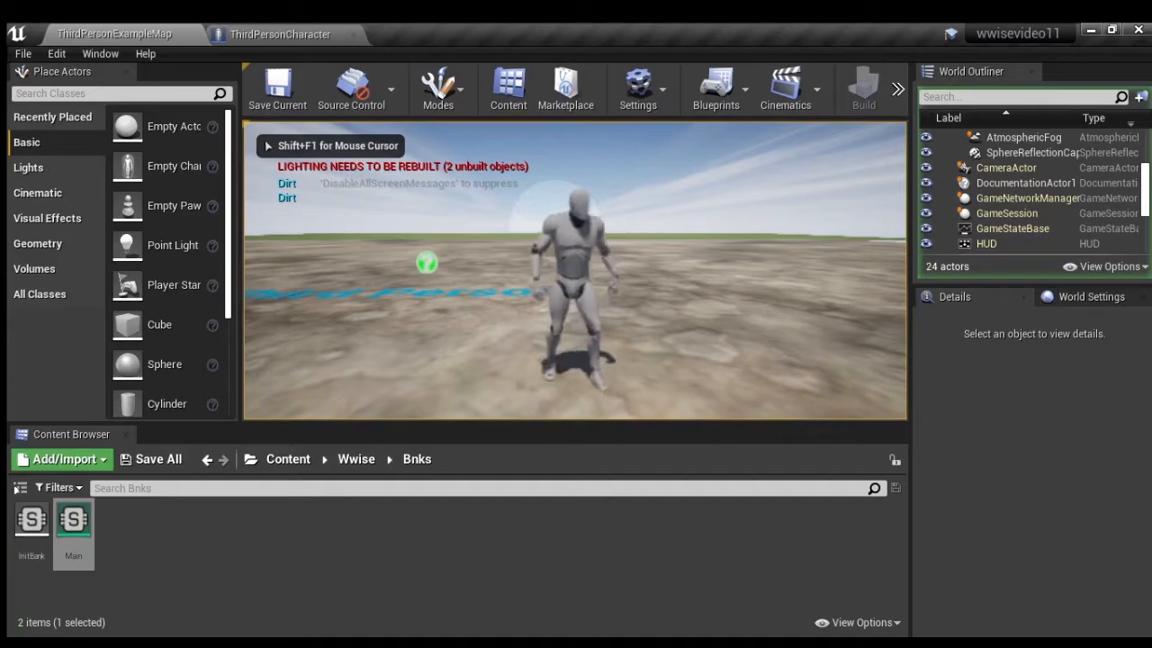
pyautogui.press('d')
pyautogui.press('w')
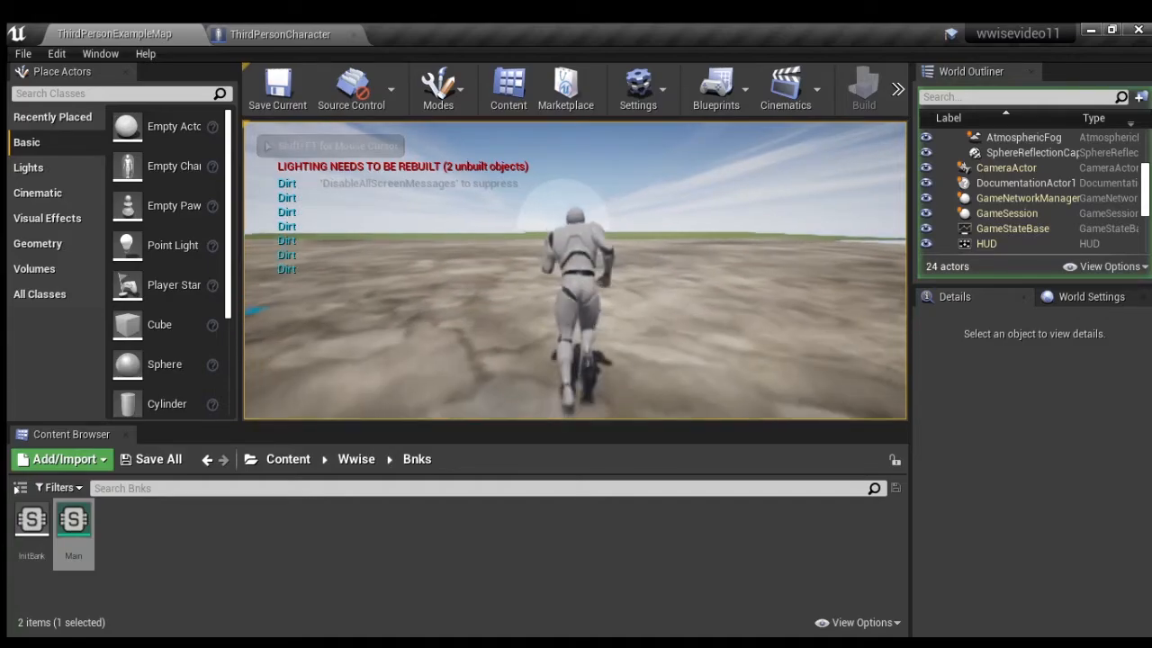
pyautogui.press('d')
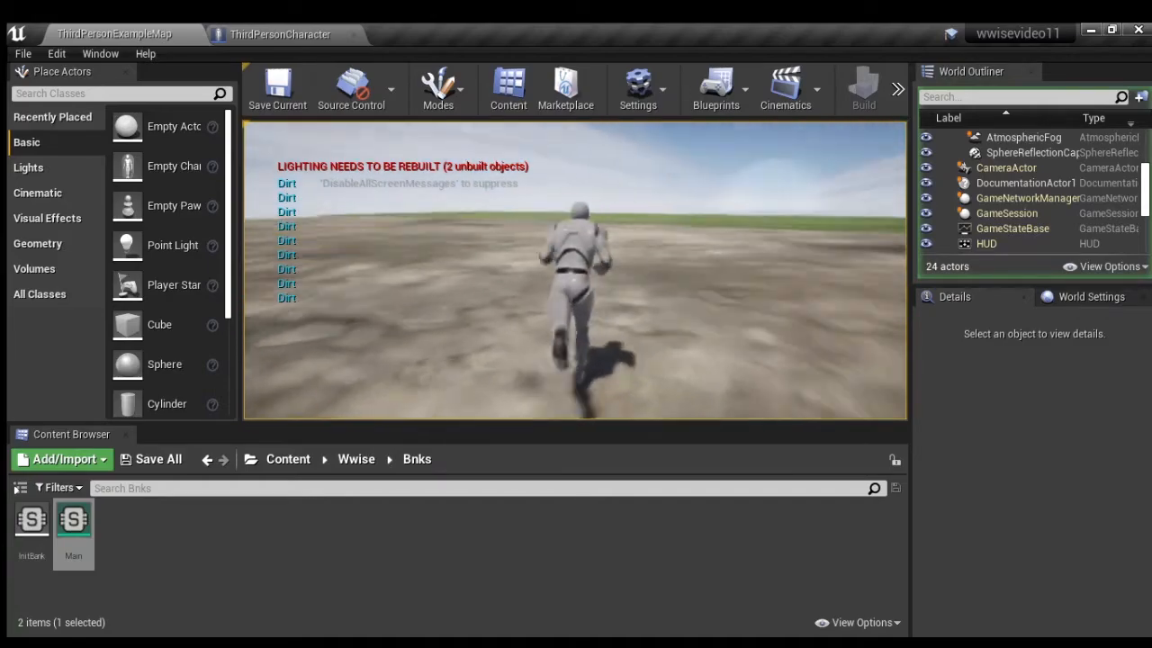
pyautogui.press('a')
pyautogui.press('s')
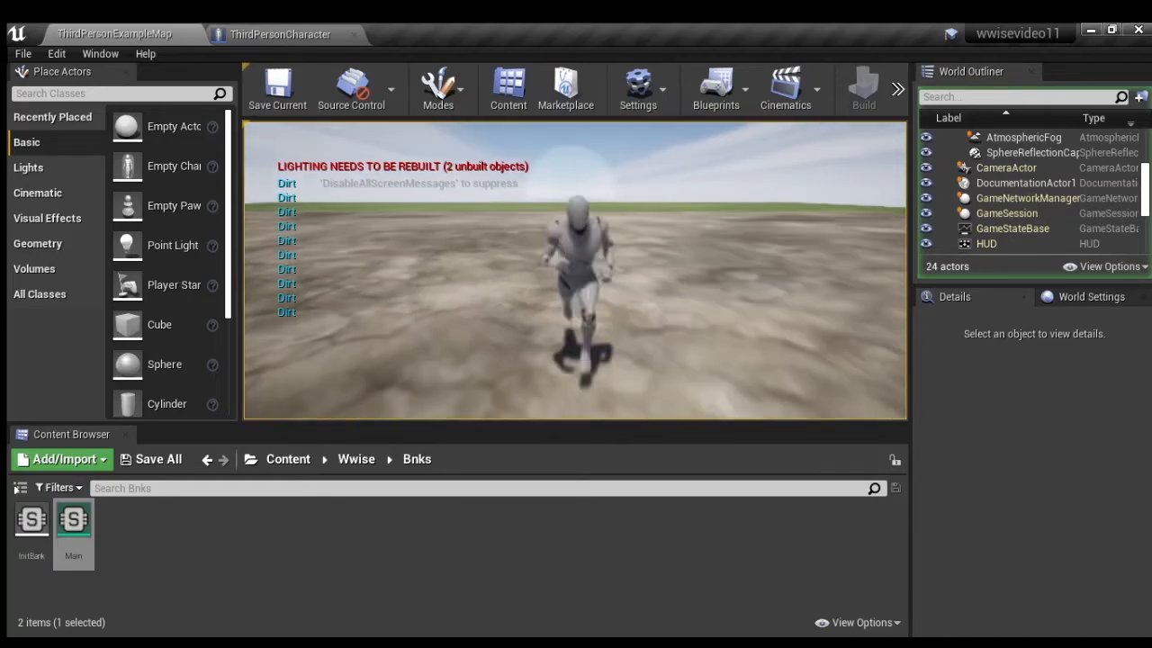
pyautogui.press('a')
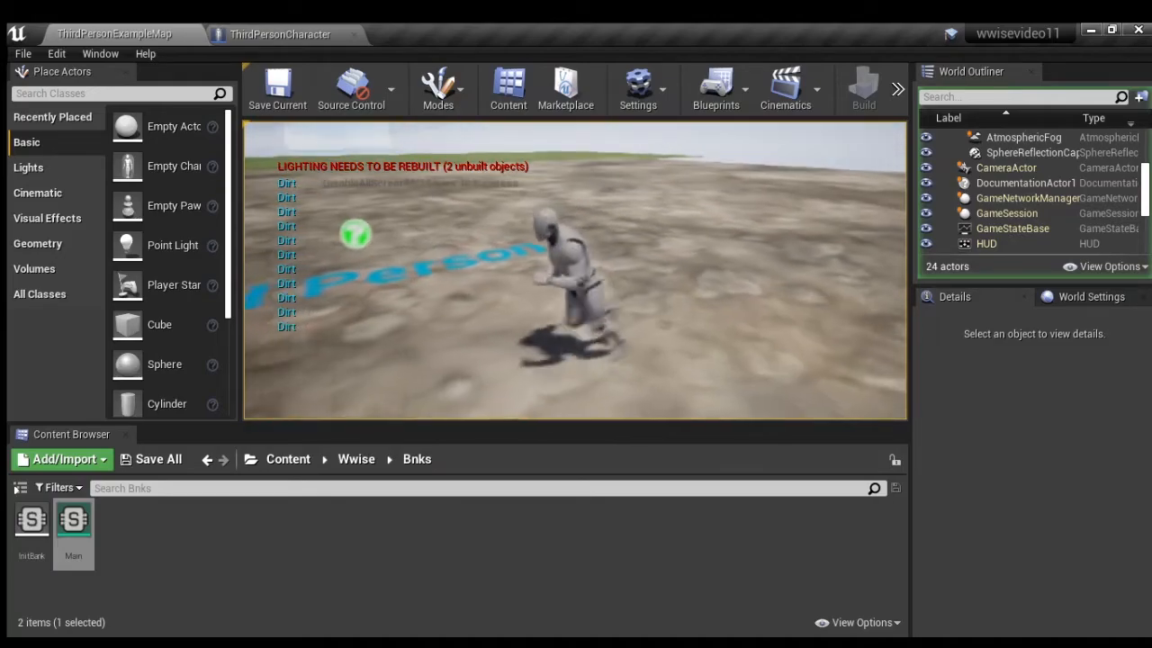
pyautogui.press('d')
pyautogui.press('w')
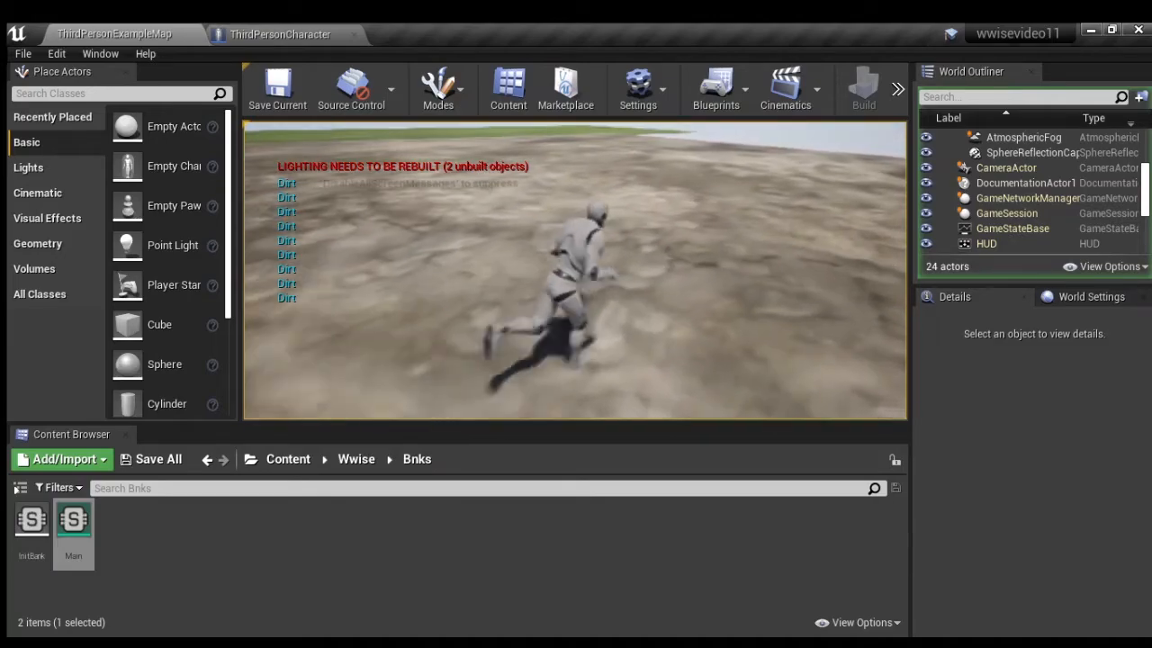
pyautogui.press('a')
pyautogui.press('s')
pyautogui.press('d')
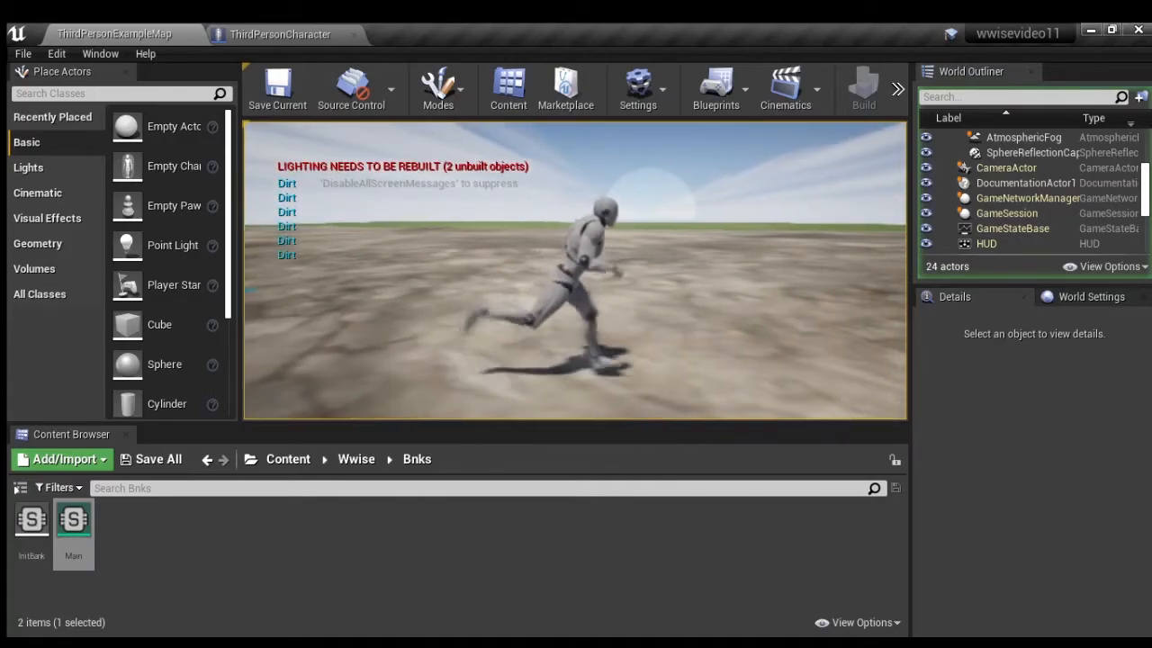
pyautogui.press('w')
pyautogui.press('a')
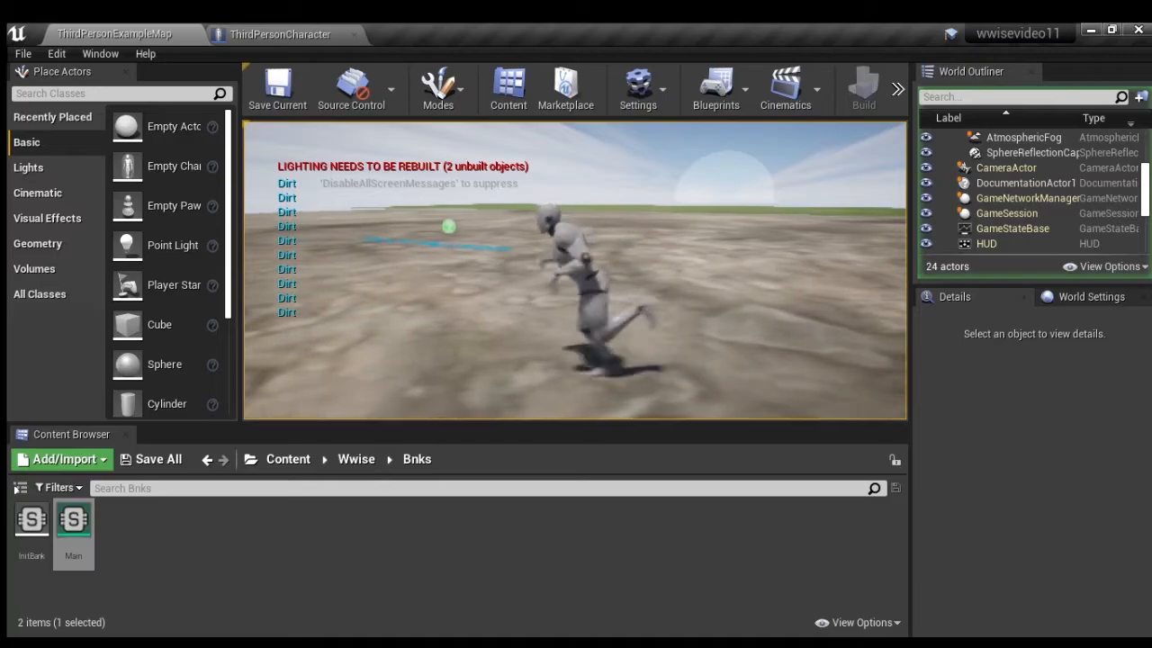
pyautogui.press('w')
pyautogui.press('d')
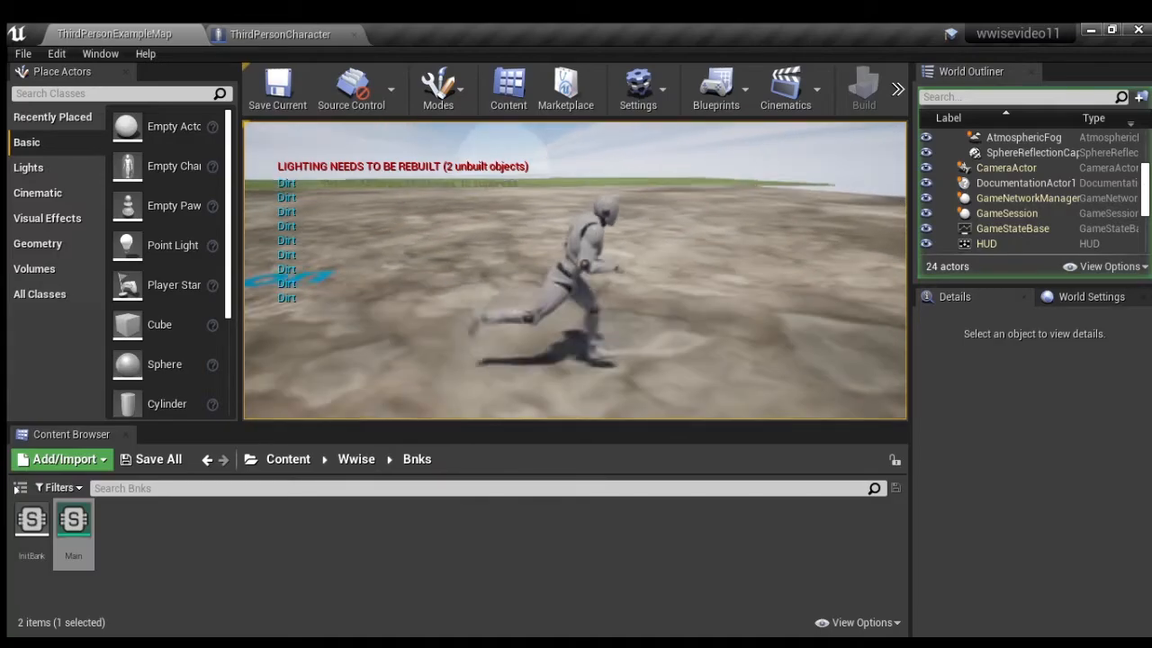
pyautogui.press('s')
pyautogui.press('d')
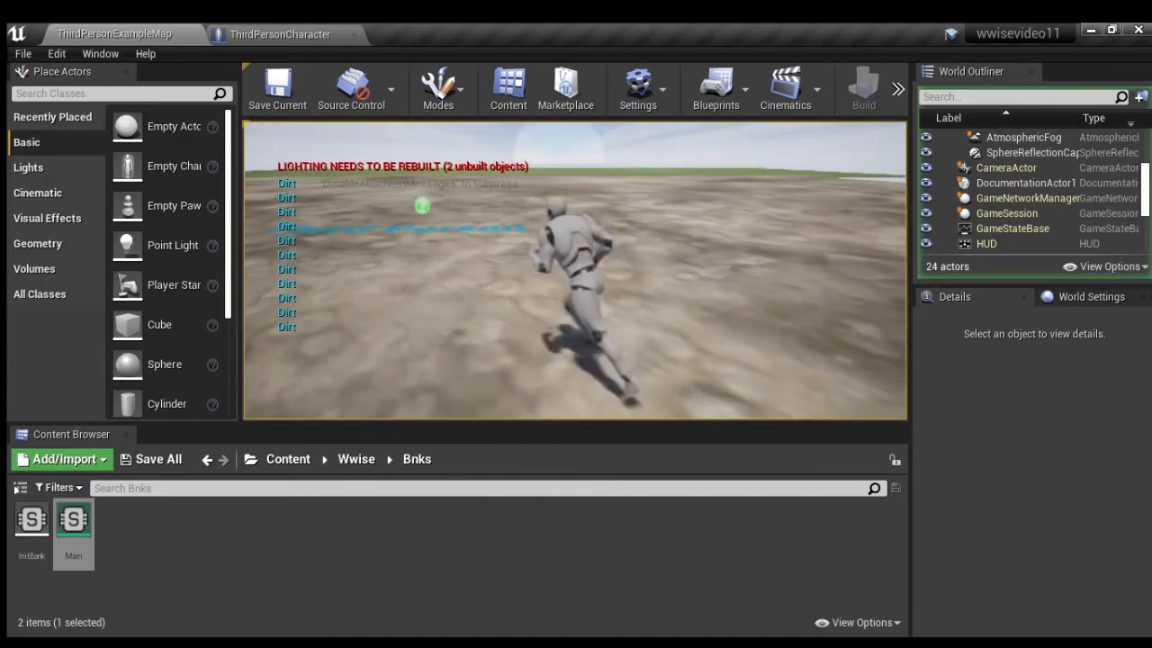
pyautogui.press('d')
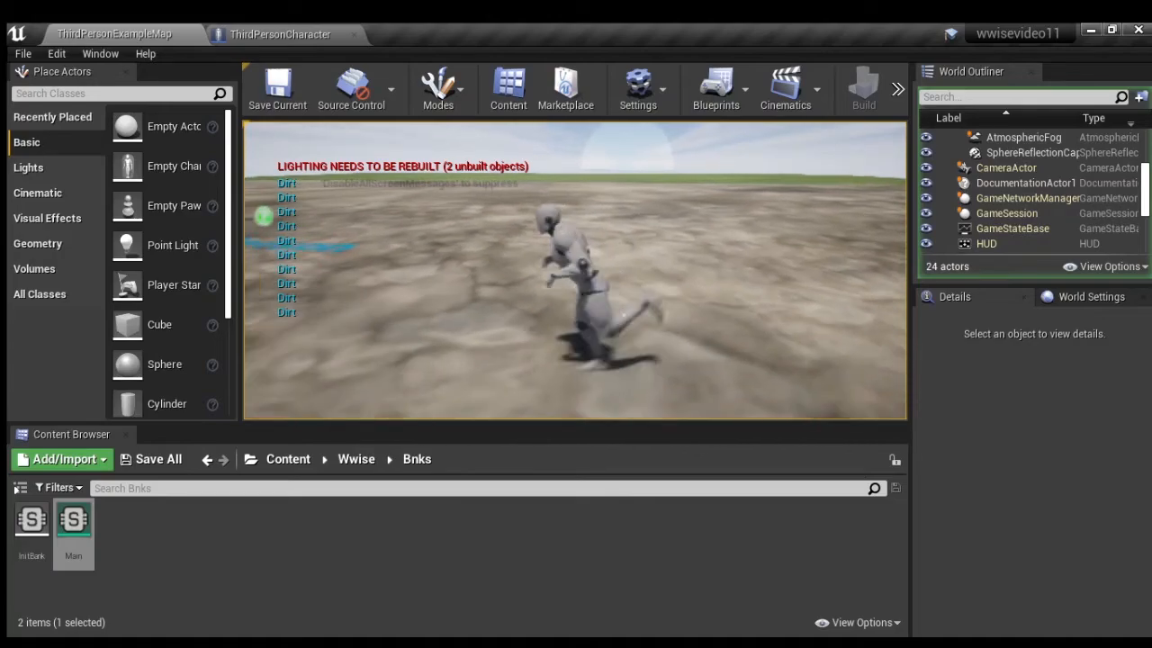
pyautogui.press('w')
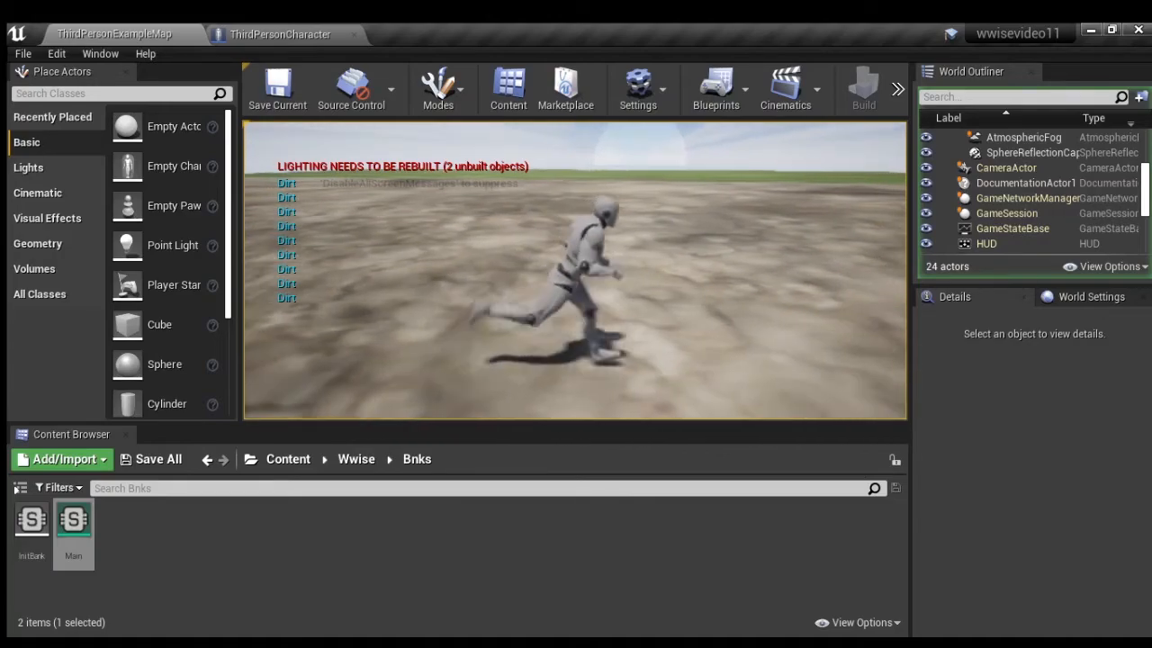
pyautogui.press('w')
pyautogui.press('d')
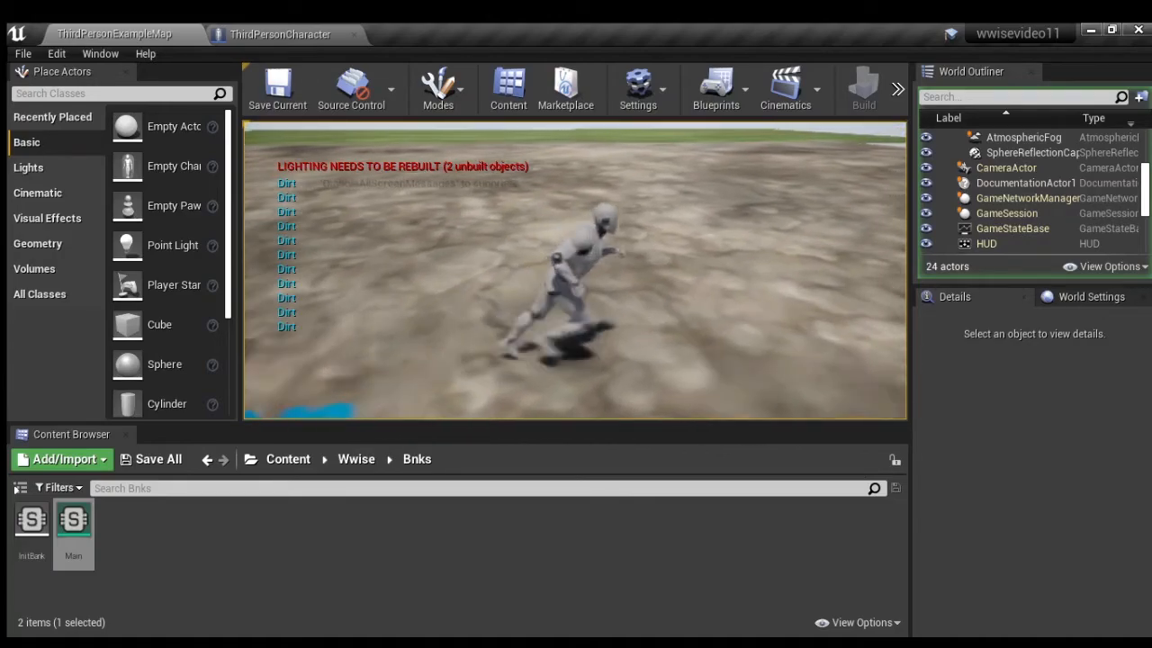
pyautogui.press('s')
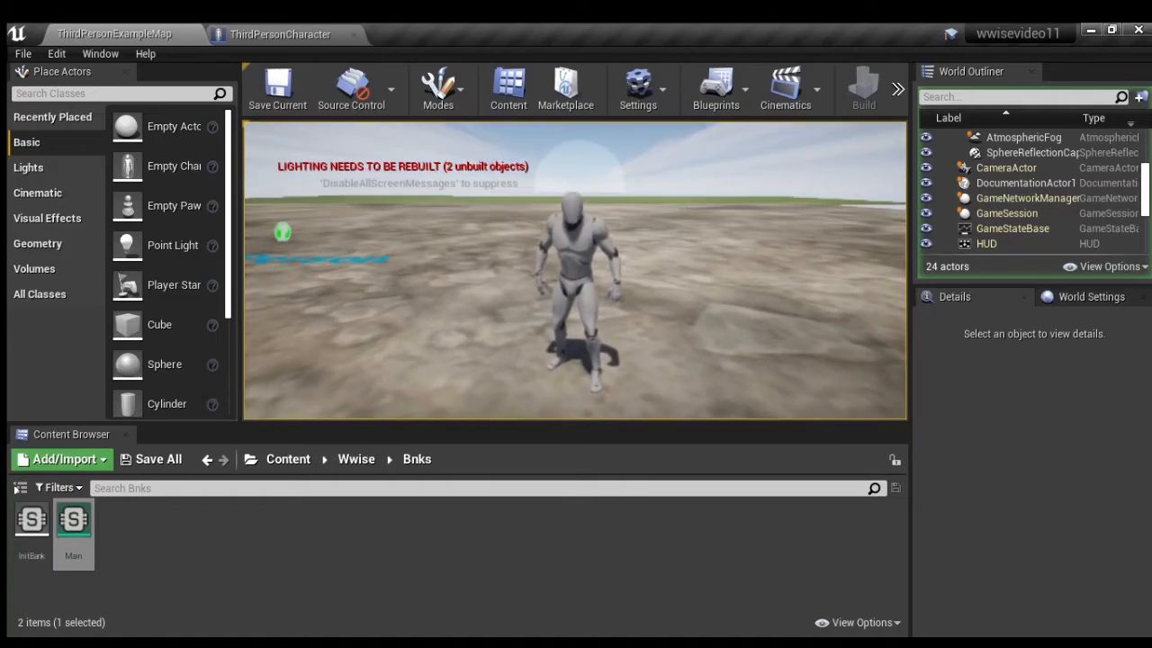
pyautogui.press('a')
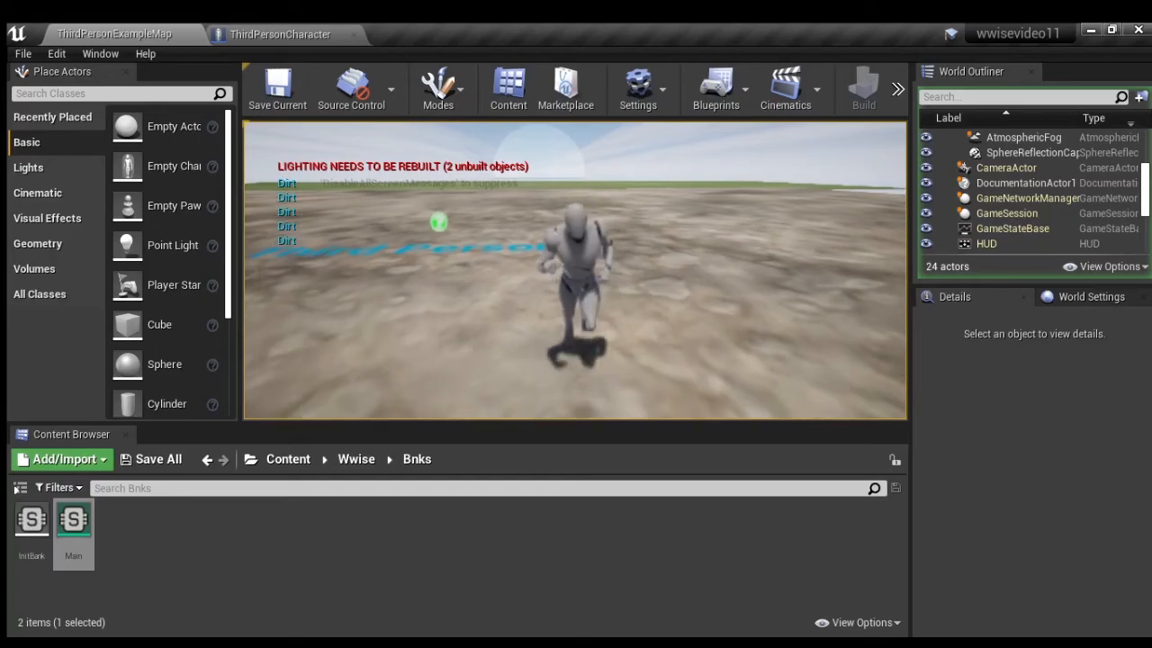